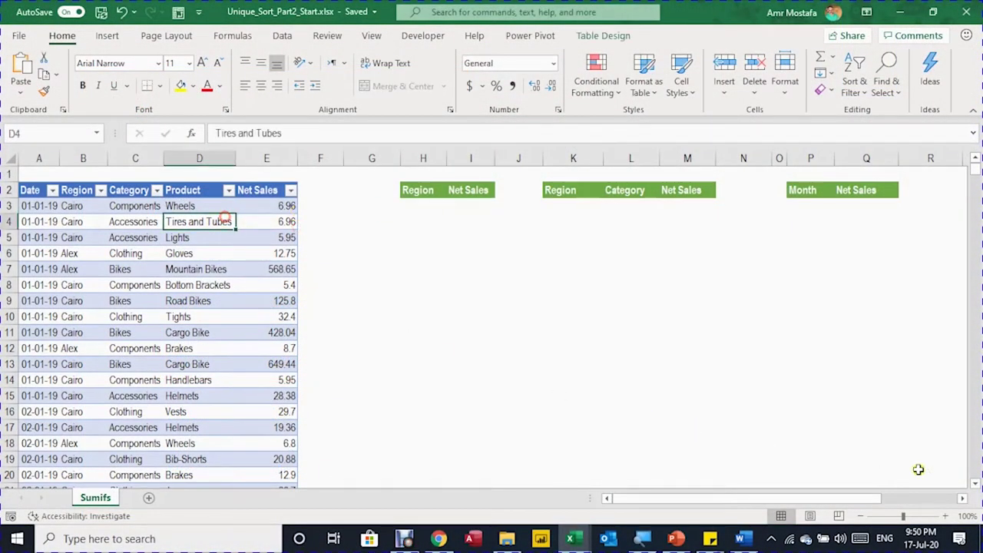
# Step: Examine the sales data table from its first to its last record and across its columns
pyautogui.press('Home')
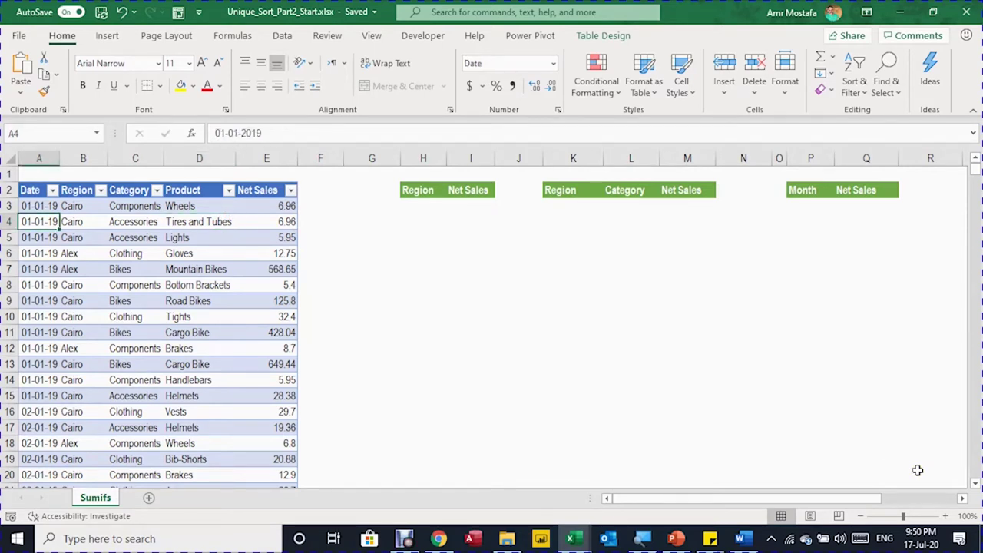
pyautogui.hotkey('ctrl', 'Down')
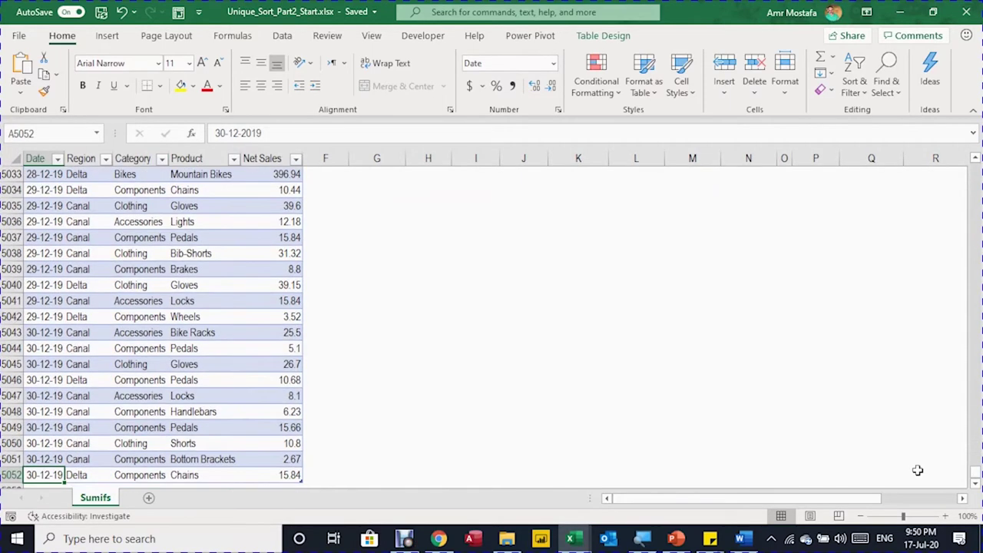
pyautogui.press('Down')
pyautogui.press('Up')
pyautogui.hotkey('ctrl', 'Up')
pyautogui.press('Down')
pyautogui.press('Right')
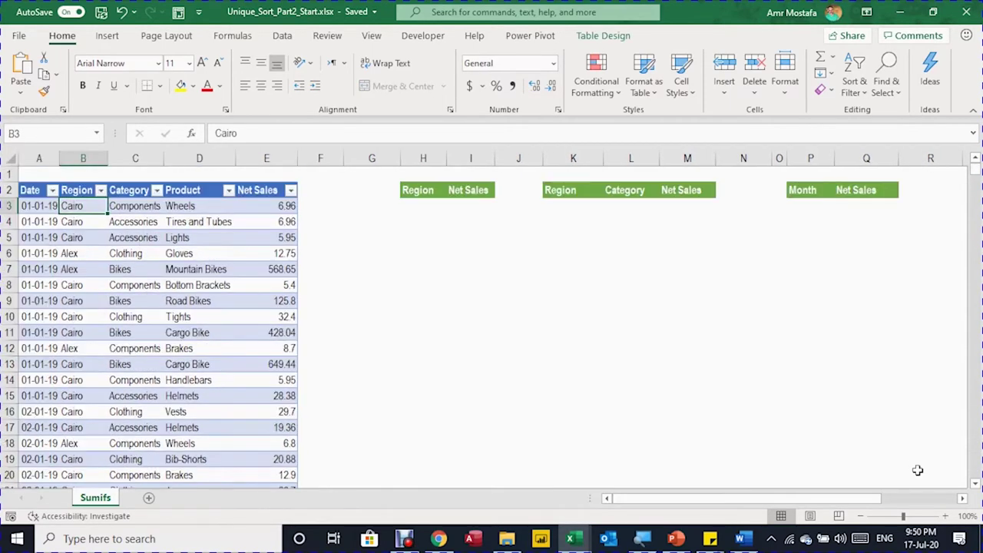
pyautogui.press('Right')
pyautogui.press('Right')
pyautogui.press('Right')
pyautogui.press('Right')
pyautogui.press('Right')
pyautogui.press('Right')
pyautogui.press('Right')
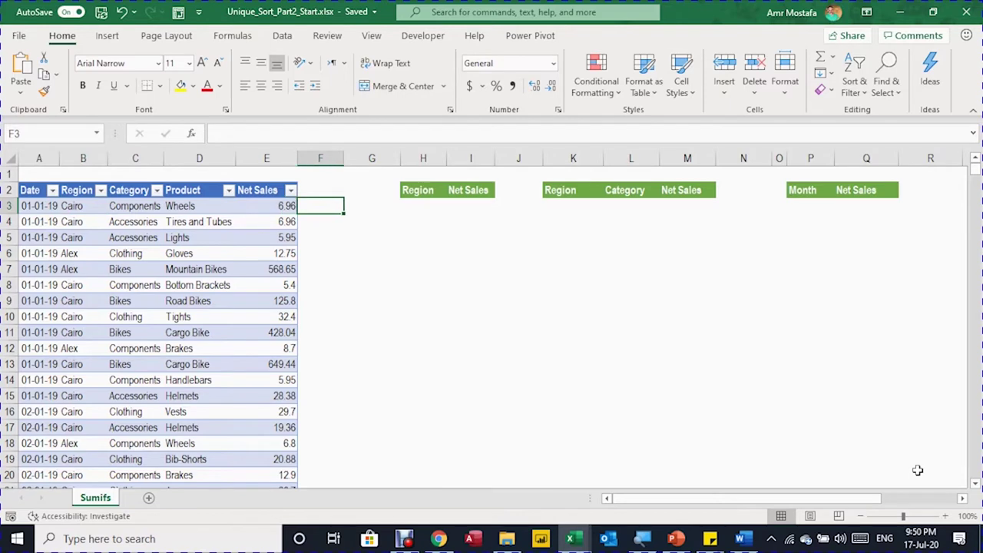
# Step: Review the empty summary areas for net sales by Region, by Region and Category, and by Month
pyautogui.press('Left')
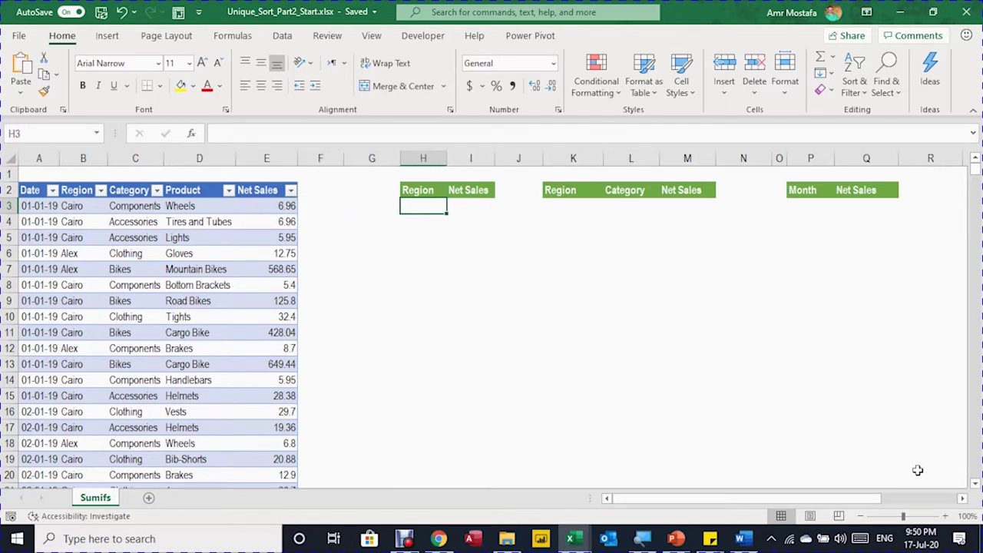
pyautogui.press('Right')
pyautogui.press('Right')
pyautogui.press('Right')
pyautogui.press('Right')
pyautogui.press('Right')
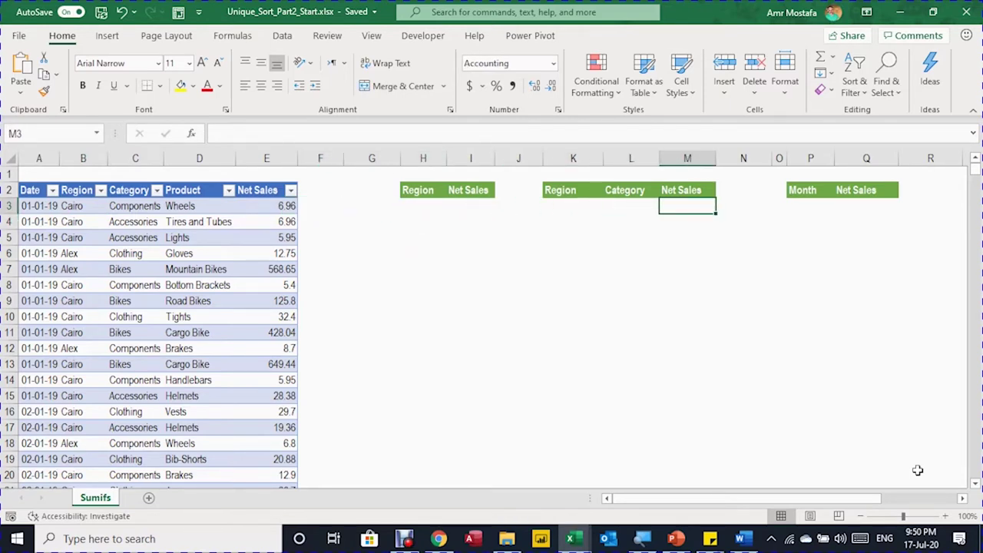
pyautogui.press('Left')
pyautogui.press('Left')
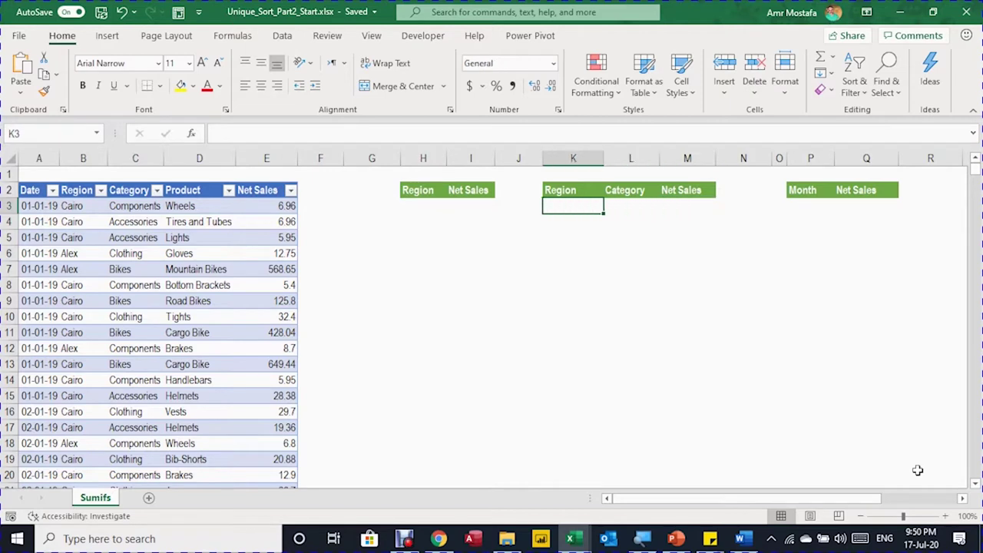
pyautogui.press('Right')
pyautogui.press('Right')
pyautogui.press('Right')
pyautogui.press('Right')
pyautogui.press('Right')
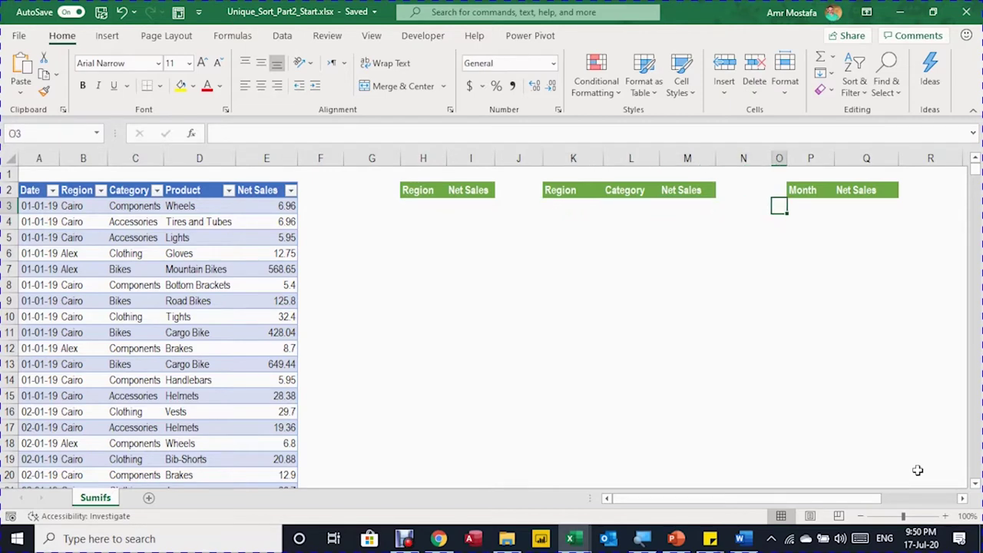
pyautogui.press('Left')
pyautogui.press('Left')
pyautogui.press('Left')
pyautogui.press('Left')
pyautogui.press('Left')
pyautogui.press('Left')
pyautogui.press('Left')
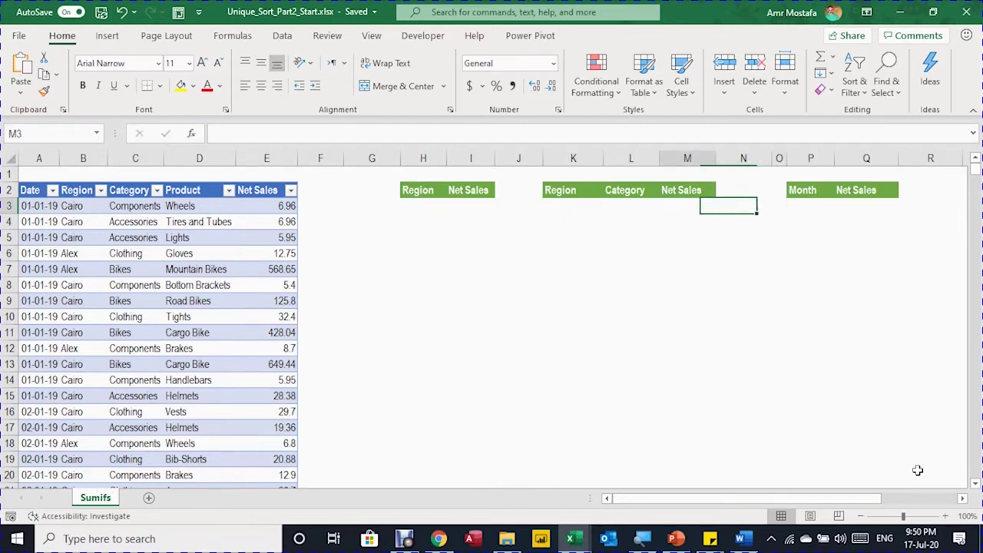
pyautogui.press('Left')
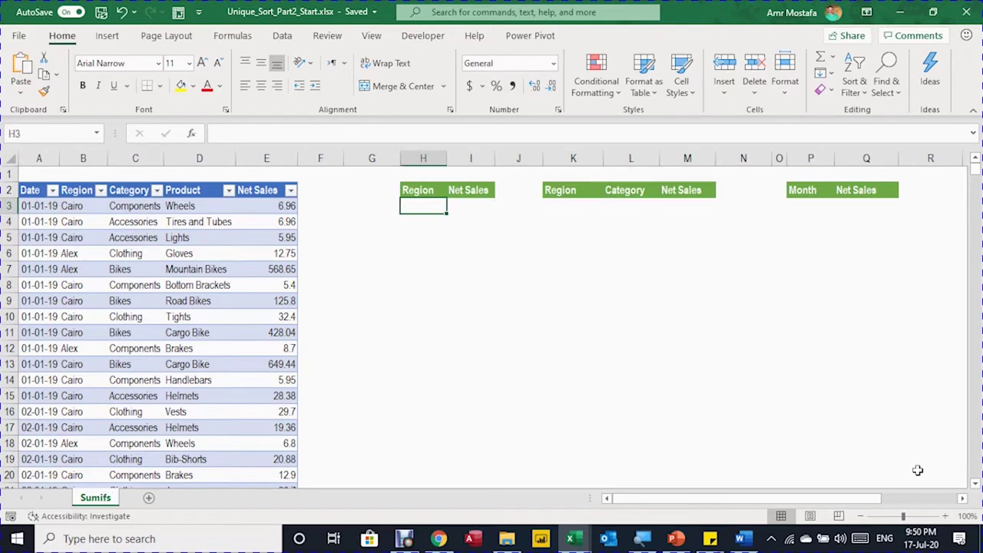
pyautogui.press('Left')
pyautogui.press('Left')
pyautogui.press('Left')
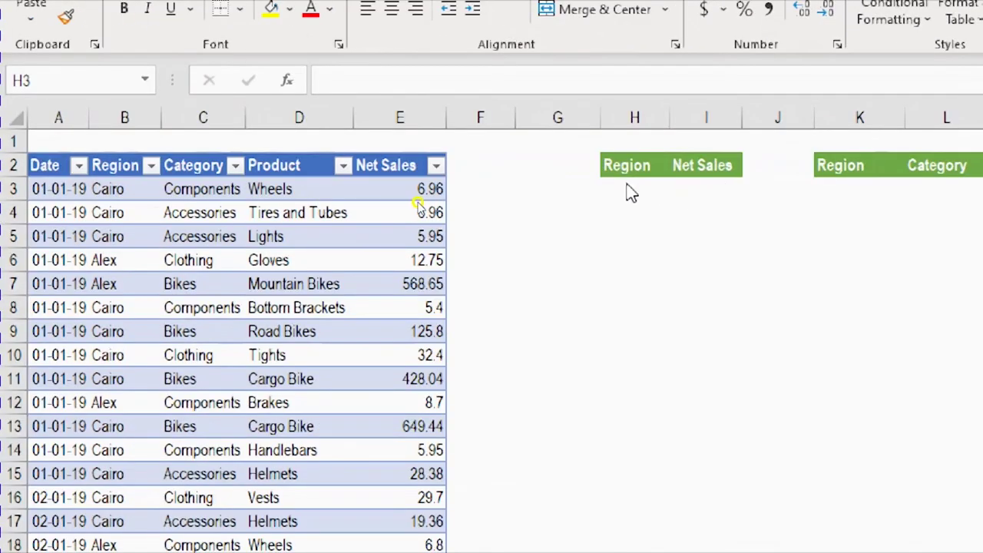
# Step: List the distinct regions from cell H3 with the formula =UNIQUE(SalesData[Region])
pyautogui.click(630, 192)
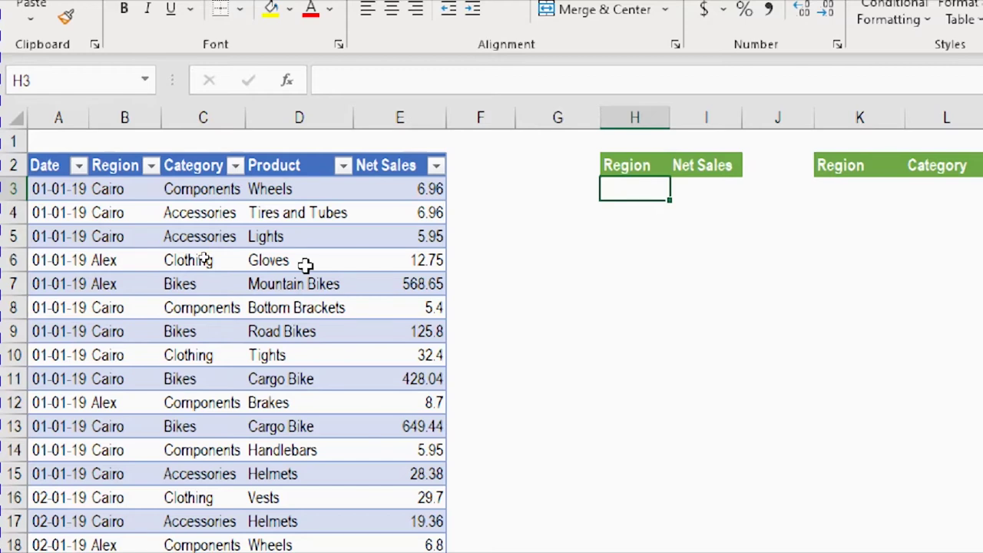
pyautogui.write('=uniq')
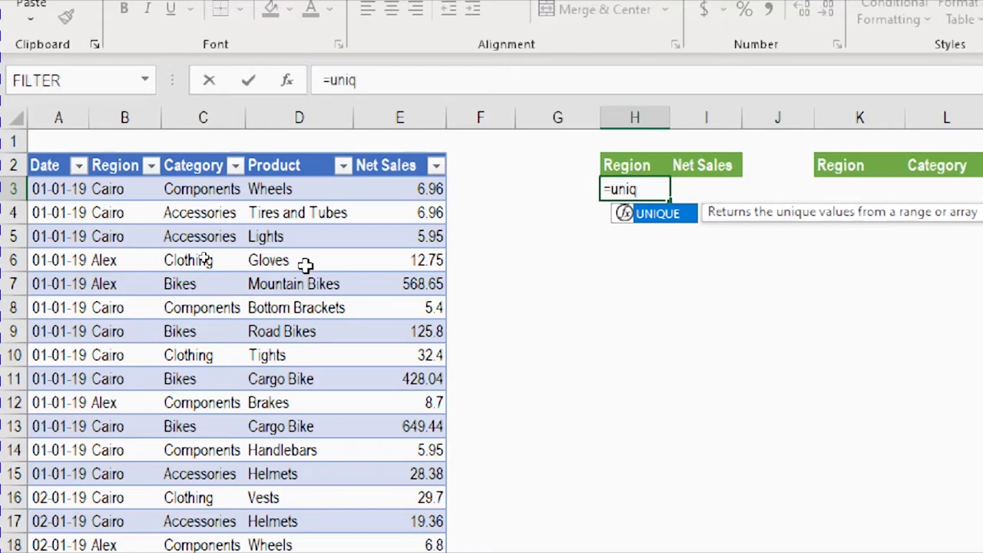
pyautogui.press('Tab')
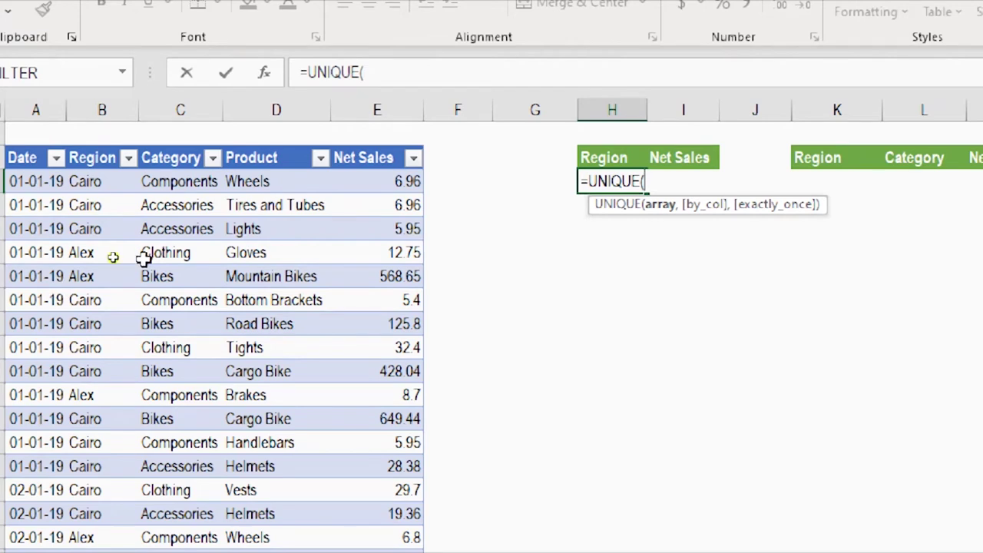
pyautogui.click(98, 143)
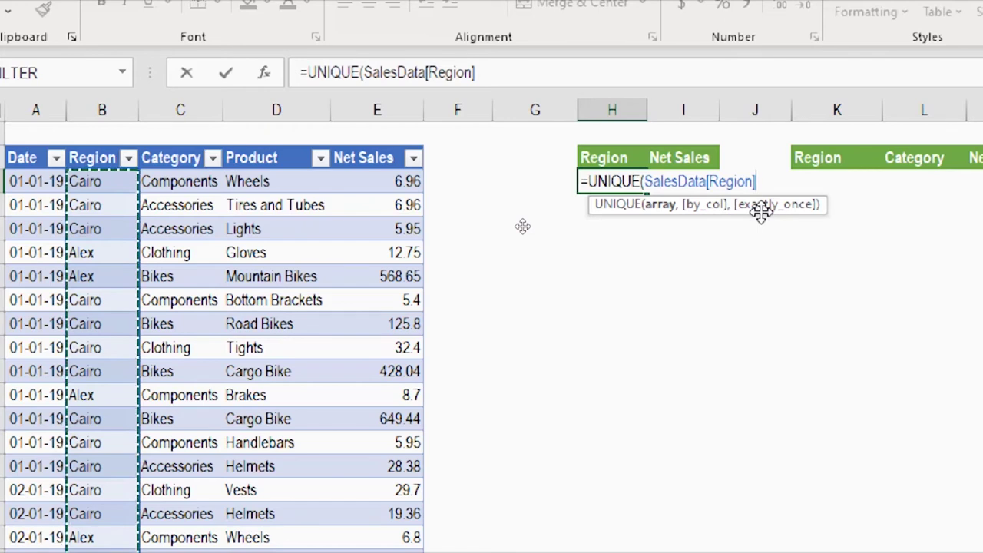
pyautogui.write(')')
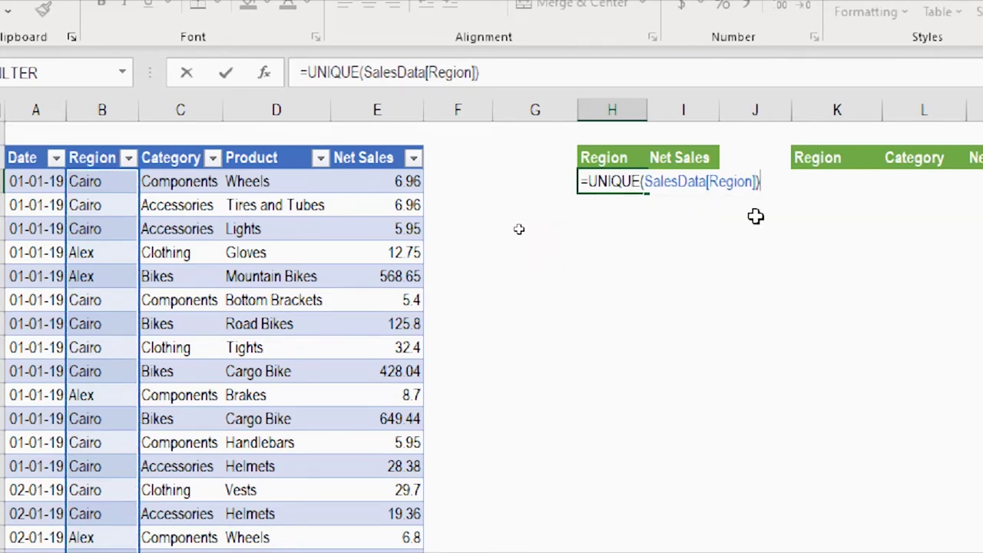
pyautogui.press('Return')
pyautogui.press('Up')
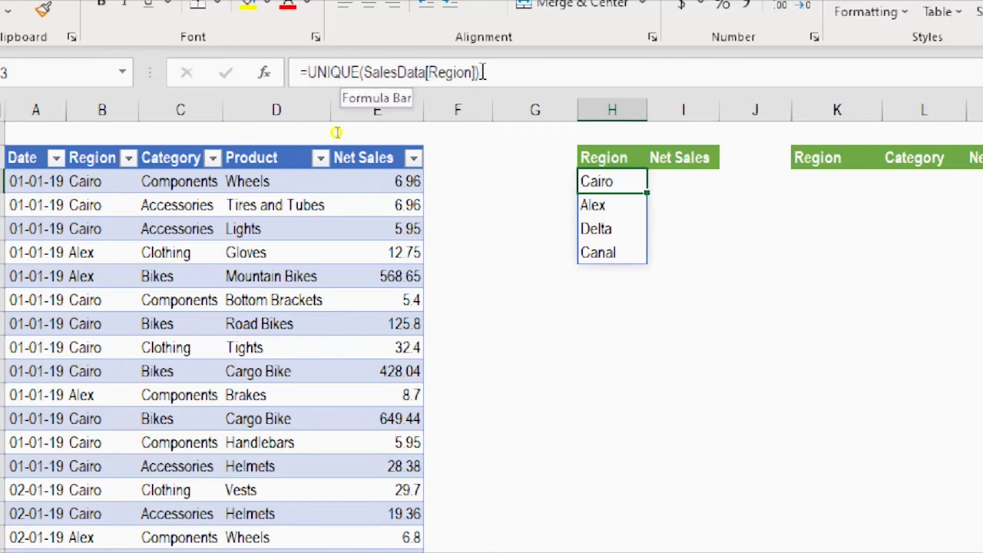
# Step: Inspect the UNIQUE formula in H3 and in the spilled cells of the region list below it
pyautogui.click(439, 70)
pyautogui.press('Escape')
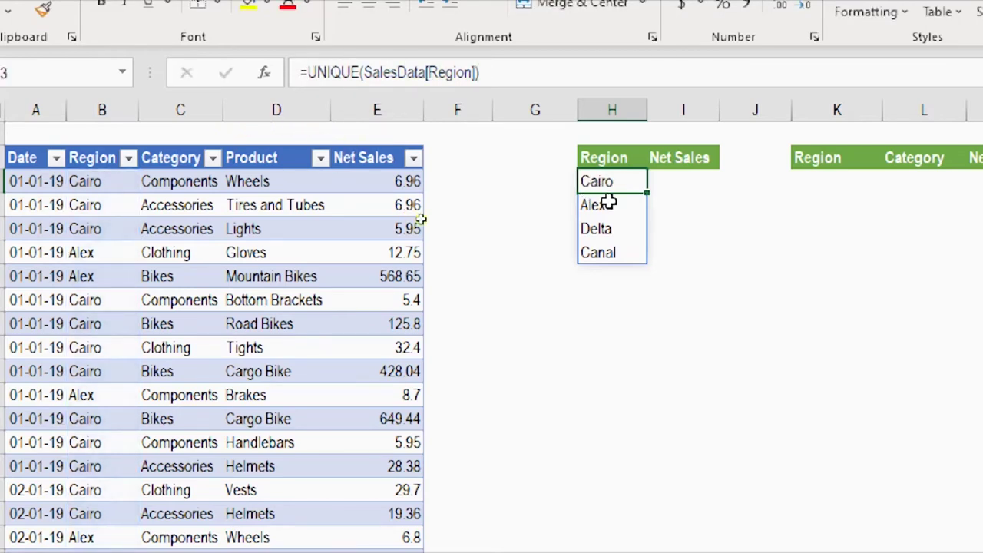
pyautogui.click(610, 204)
pyautogui.click(610, 225)
pyautogui.click(614, 250)
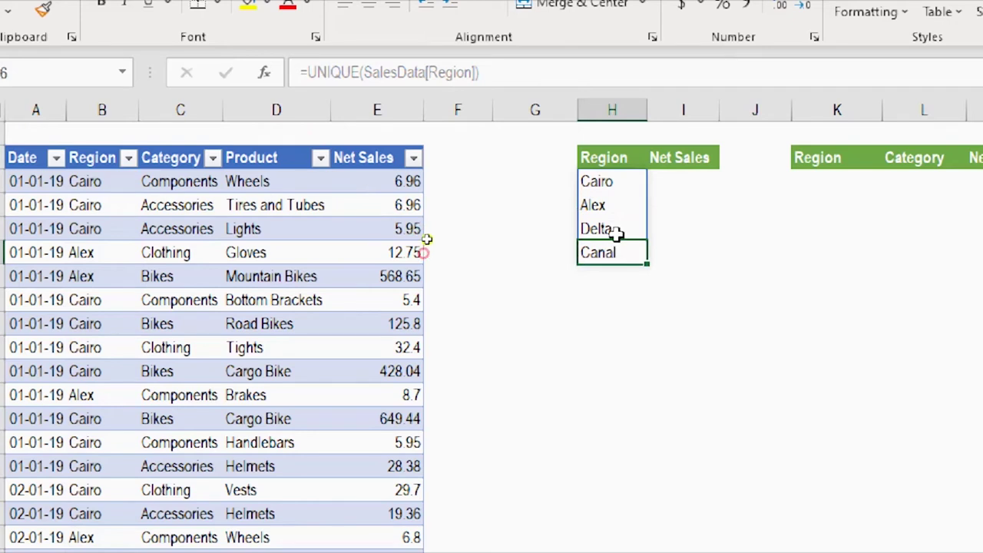
pyautogui.click(620, 203)
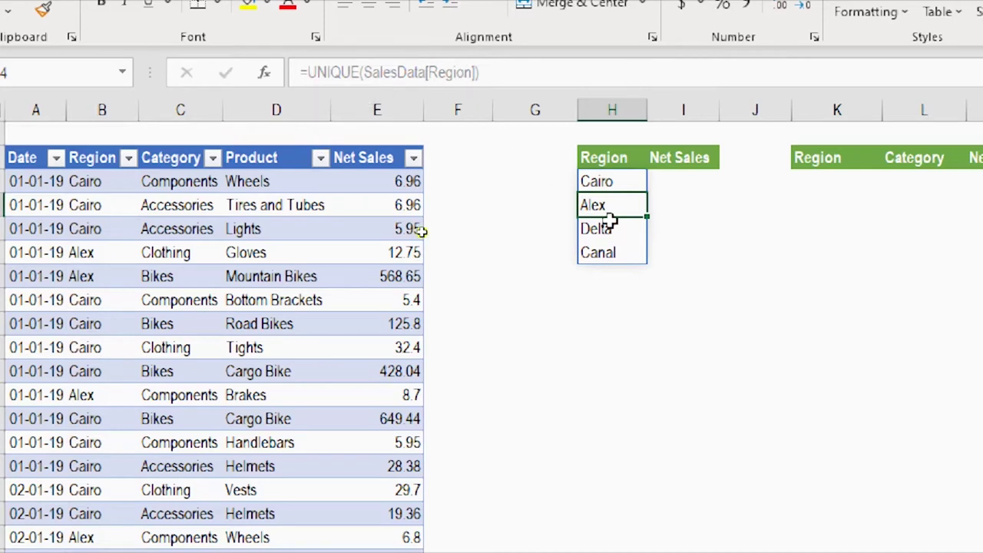
# Step: Begin a SUMIFS formula in cell I3 with SalesData[Net Sales] as the sum range
pyautogui.click(679, 182)
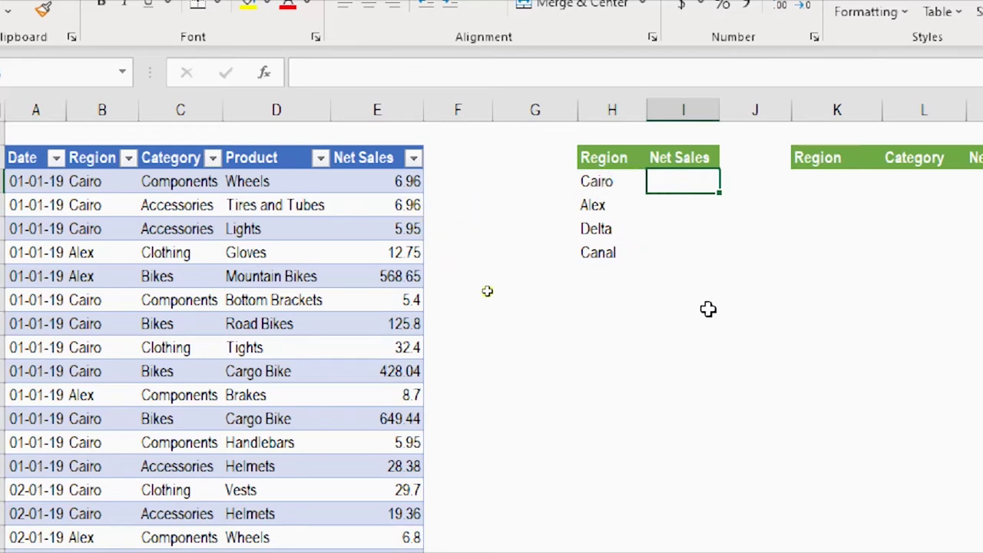
pyautogui.write('=')
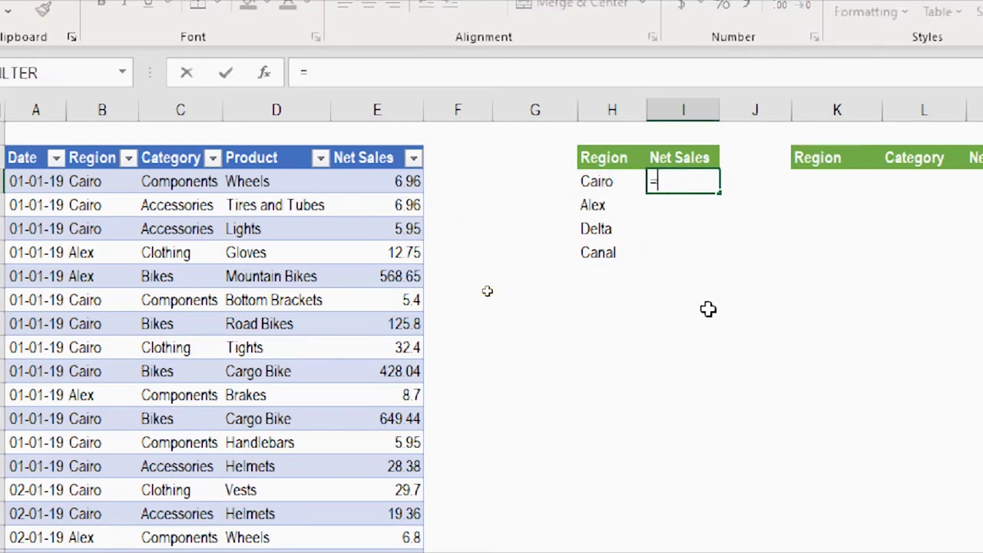
pyautogui.write('sumifs')
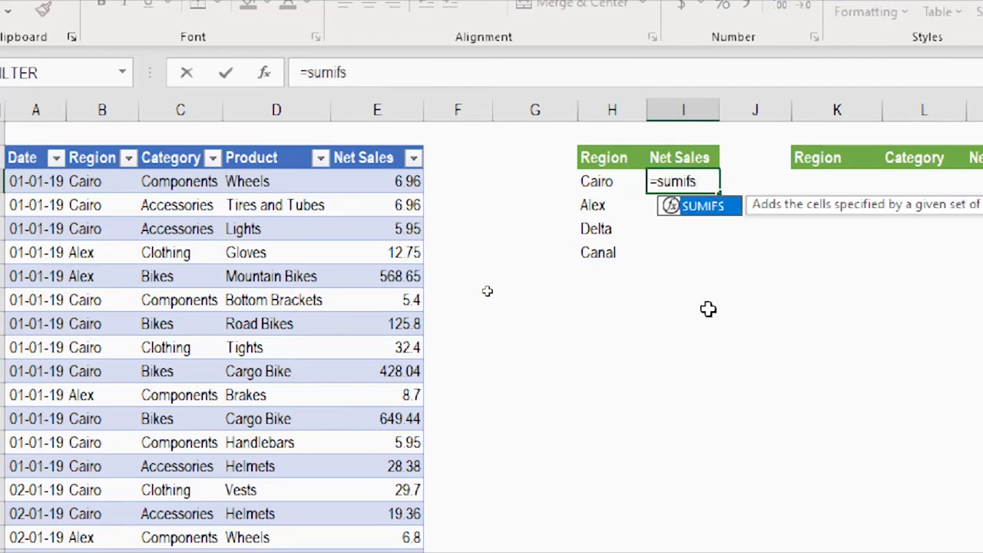
pyautogui.press('Tab')
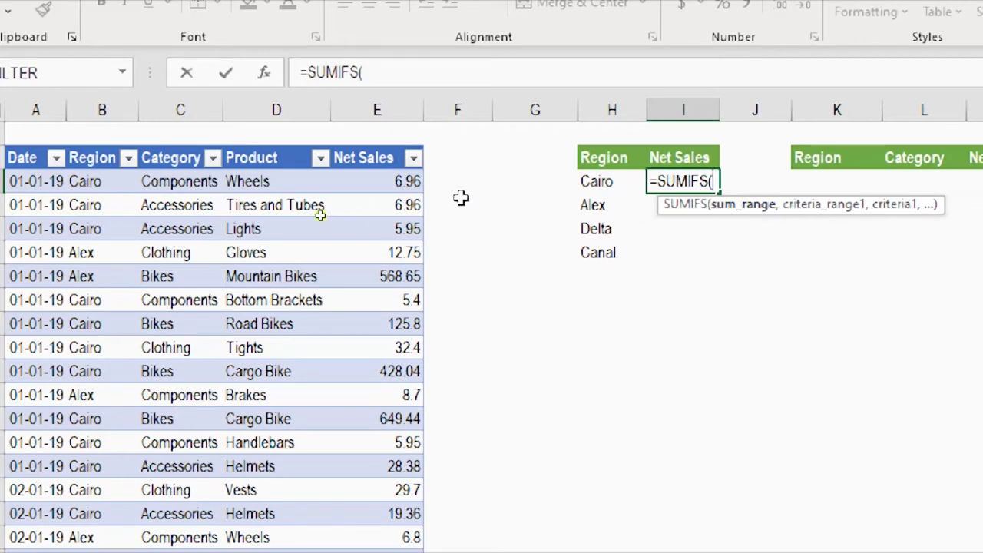
pyautogui.click(376, 142)
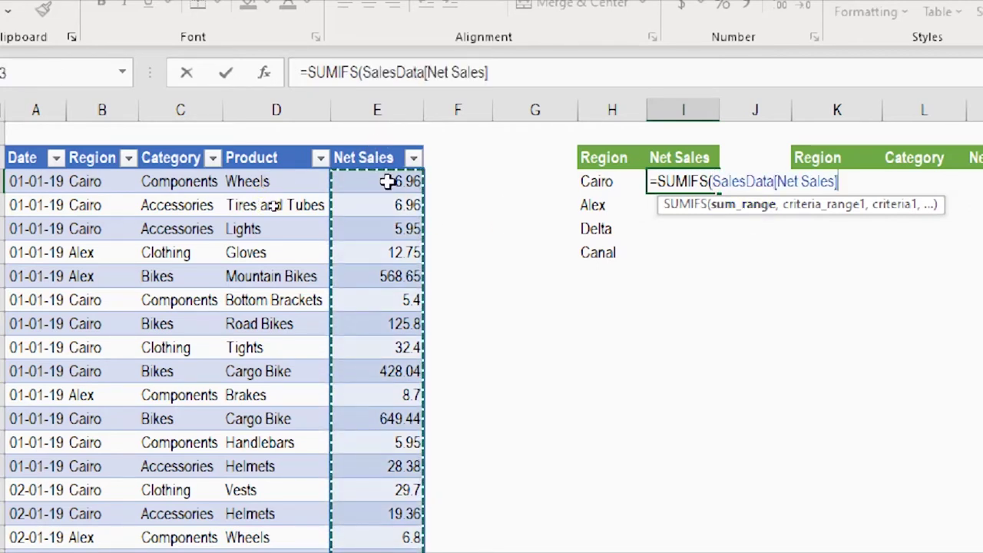
pyautogui.write(',')
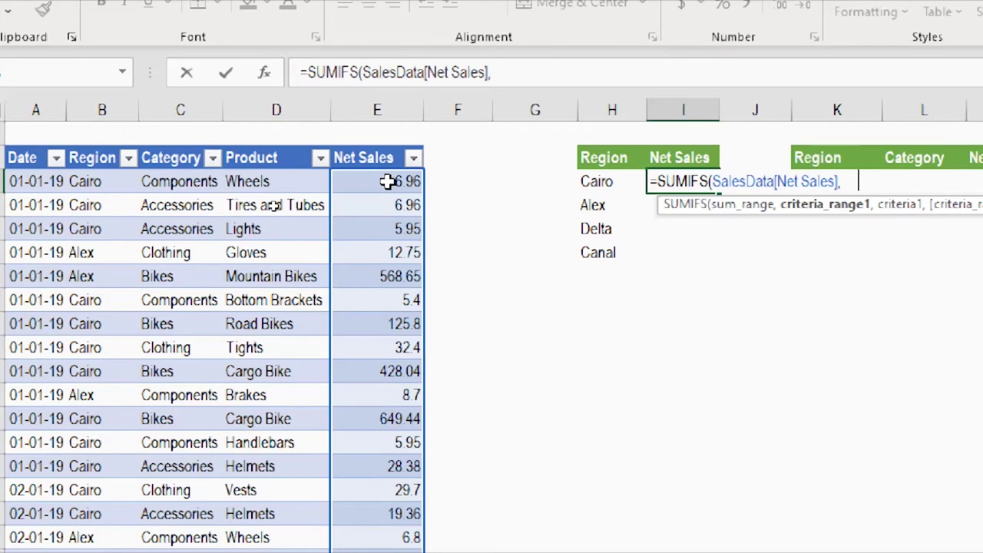
# Step: Add SalesData[Region] as the first criteria range of the SUMIFS formula in I3
pyautogui.write('sales')
pyautogui.press('Tab')
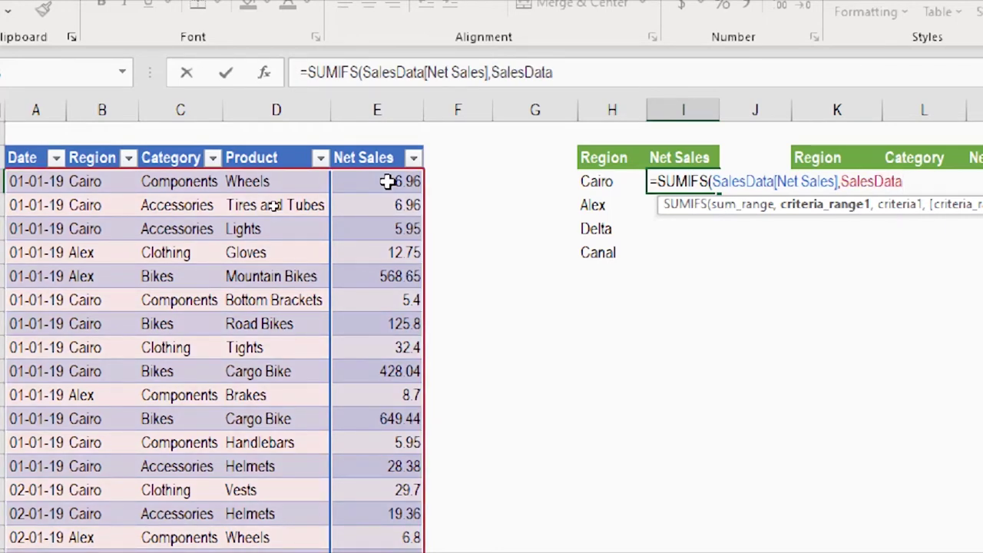
pyautogui.write('[')
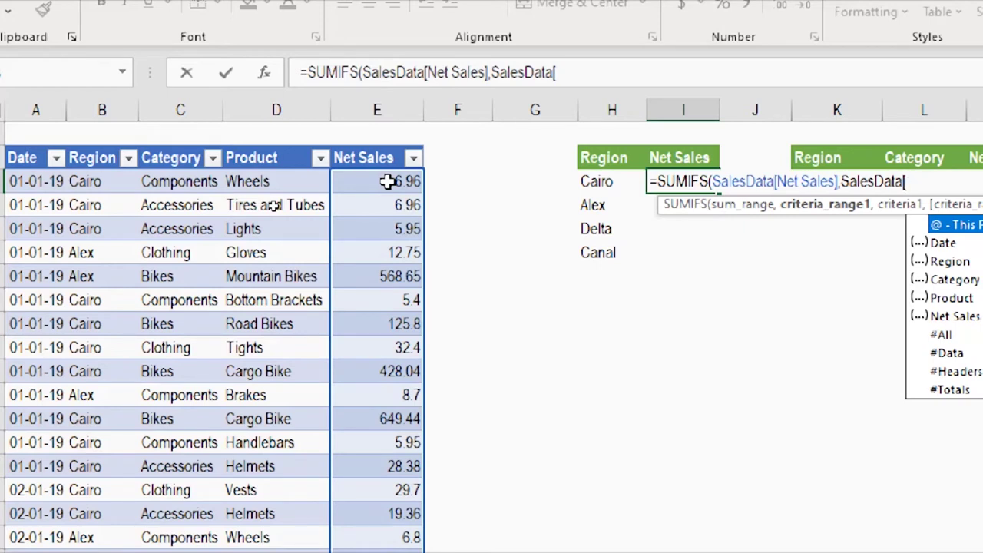
pyautogui.write('reg')
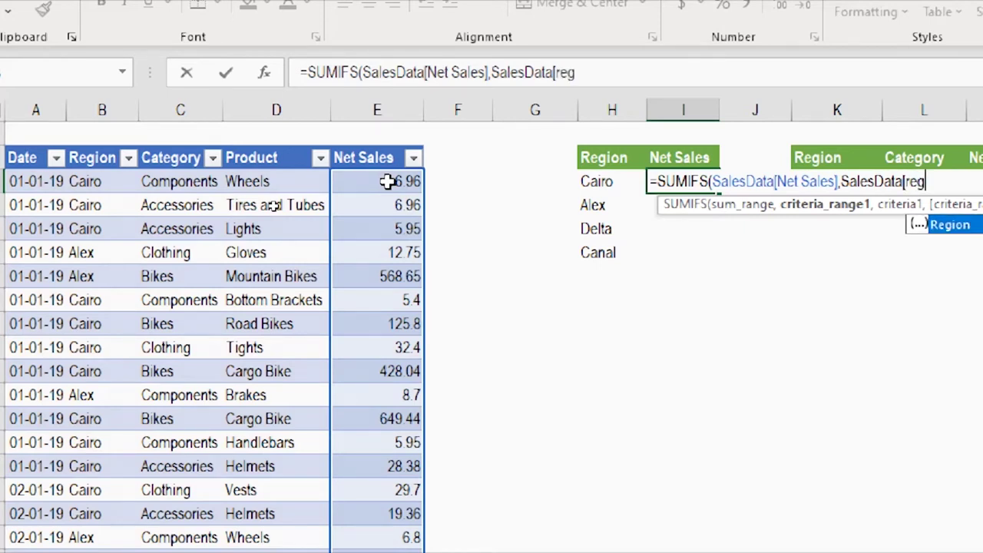
pyautogui.press('Tab')
pyautogui.write(']')
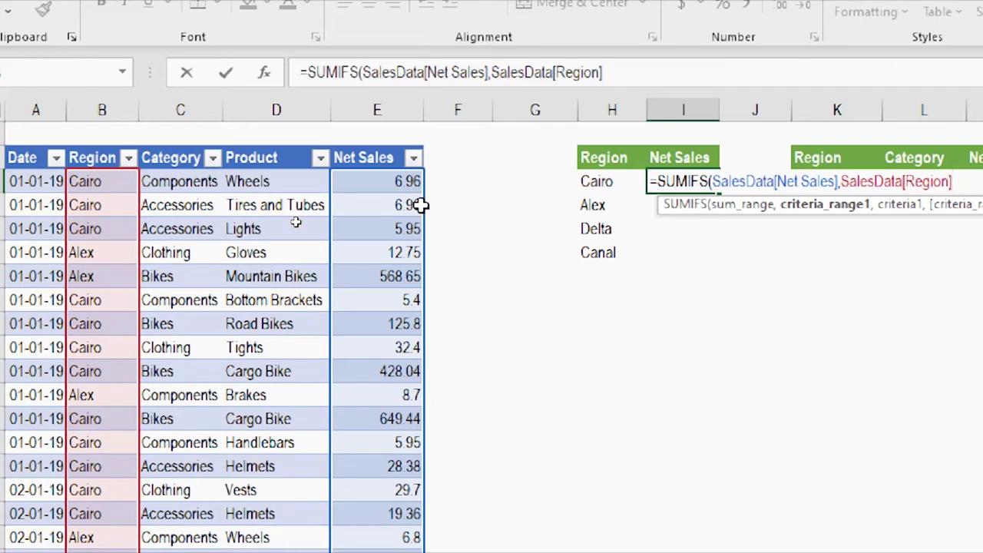
# Step: Complete the SUMIFS formula with H3 as the criterion and fill it down from I3 to I6
pyautogui.write(',')
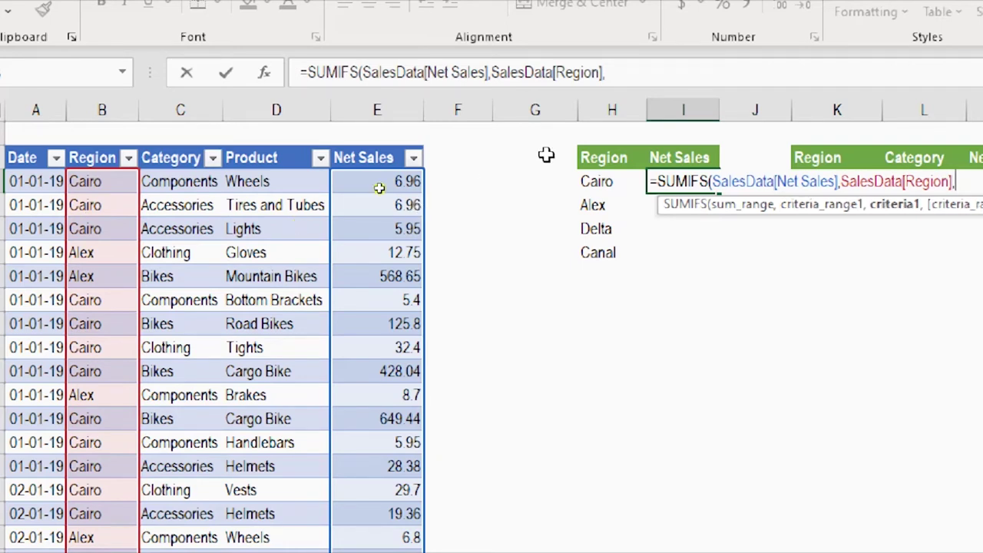
pyautogui.click(599, 181)
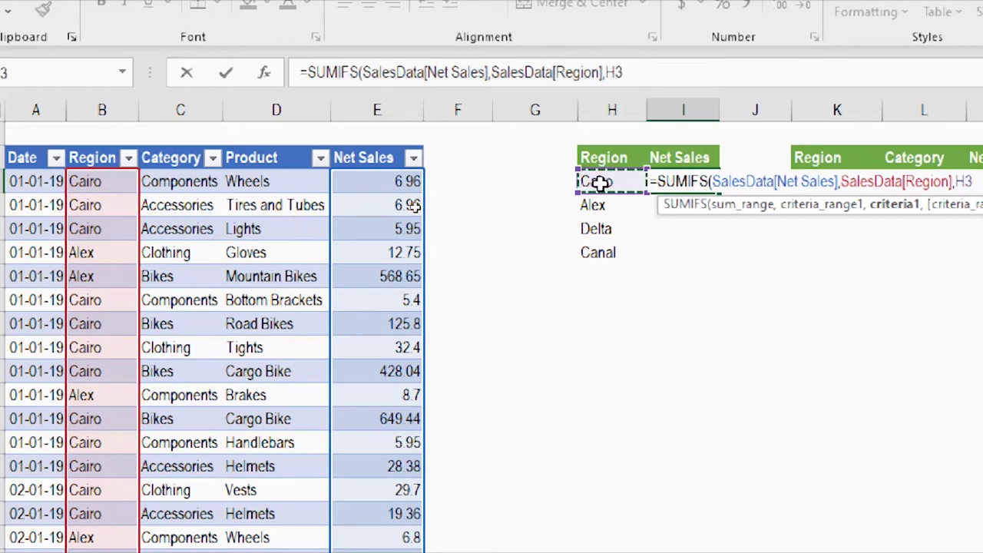
pyautogui.write(')')
pyautogui.press('Return')
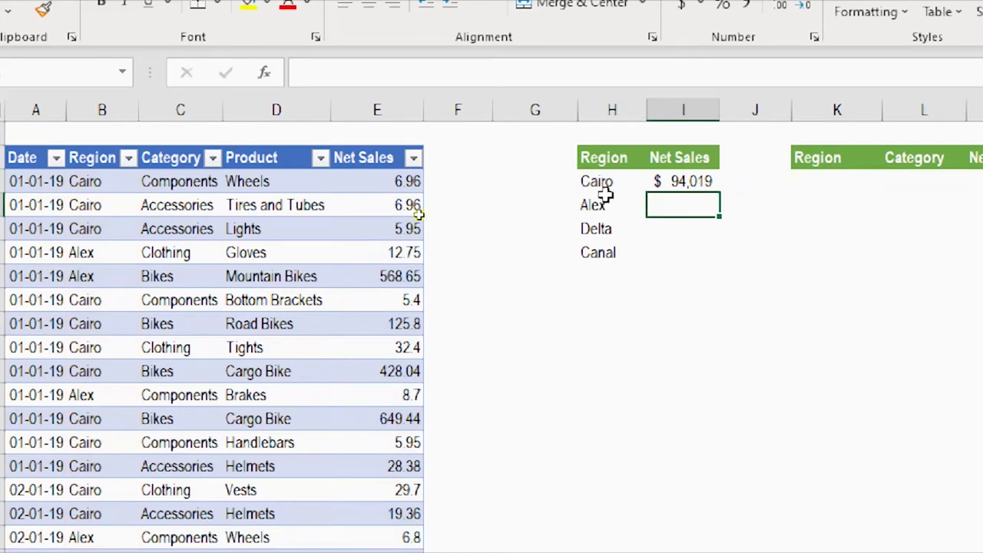
pyautogui.click(700, 188)
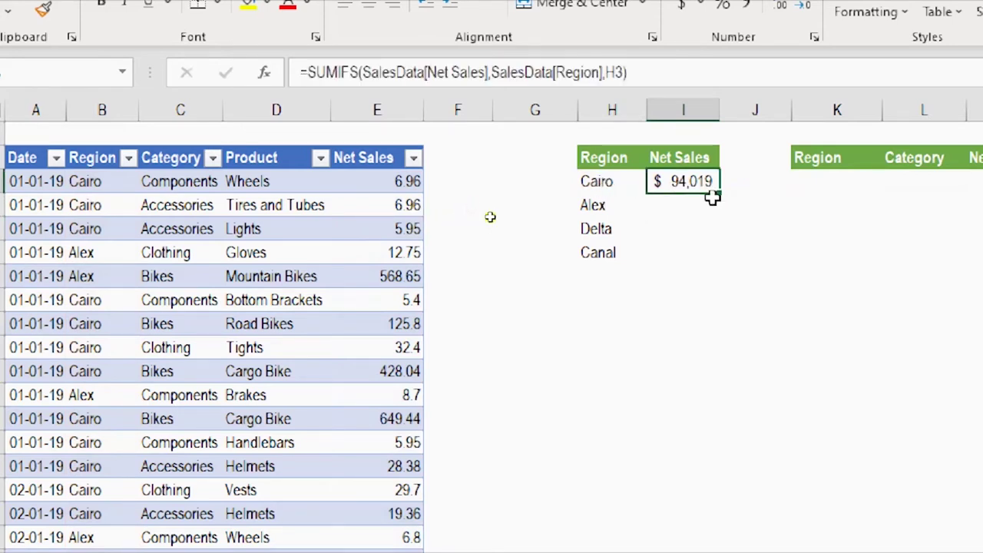
pyautogui.moveTo(716, 195); pyautogui.dragTo(697, 261)
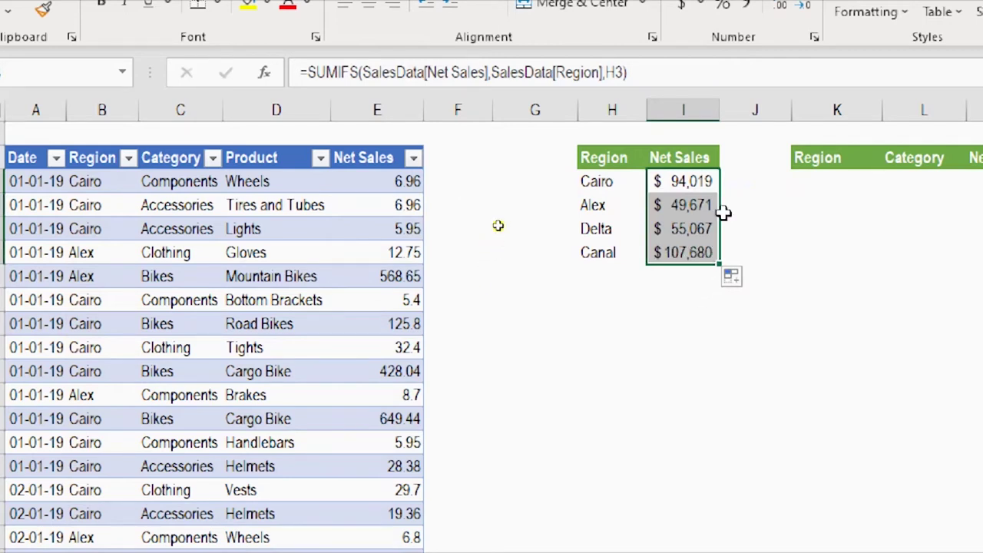
# Step: Enter a SUM formula in I1 that totals the regional net sales starting at I3
pyautogui.click(708, 134)
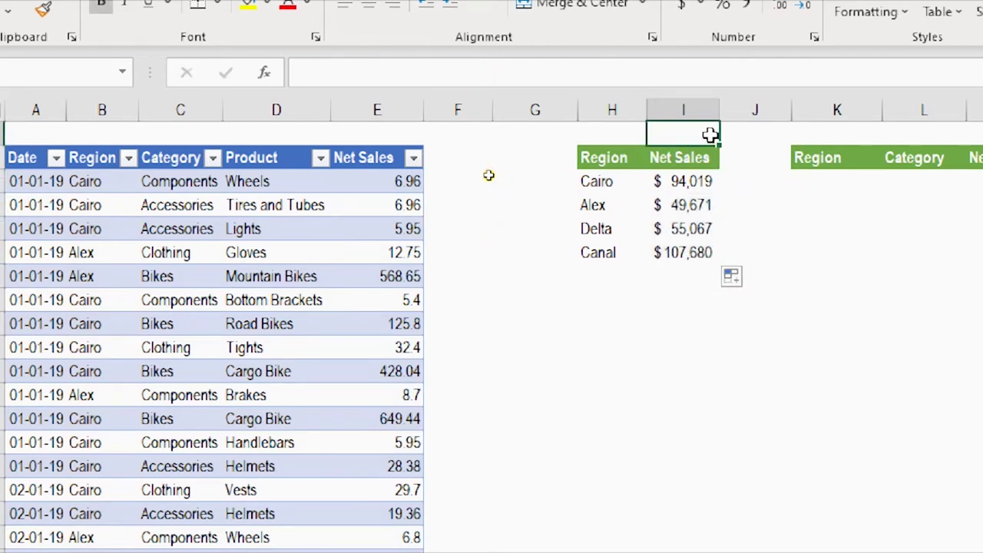
pyautogui.write('=s')
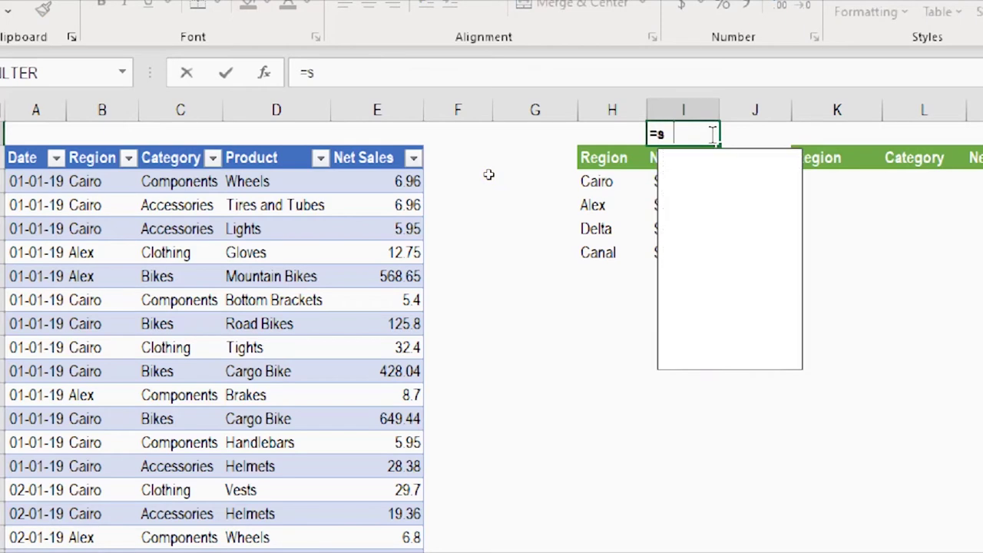
pyautogui.write('um')
pyautogui.press('Tab')
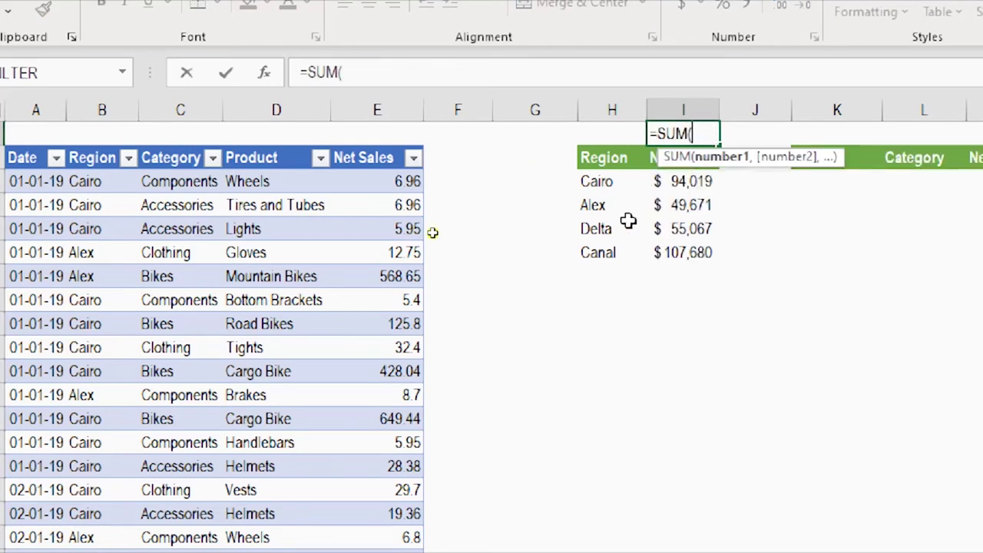
pyautogui.moveTo(690, 184); pyautogui.dragTo(683, 267)
pyautogui.write(')')
# Step: Label cell H1 as Total
pyautogui.click(622, 135)
pyautogui.write('T')
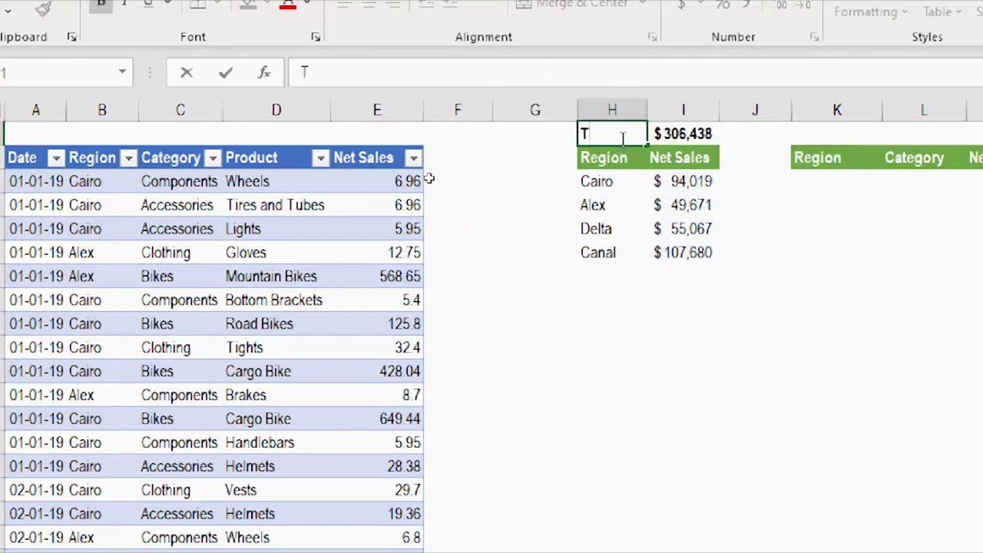
pyautogui.write('otal')
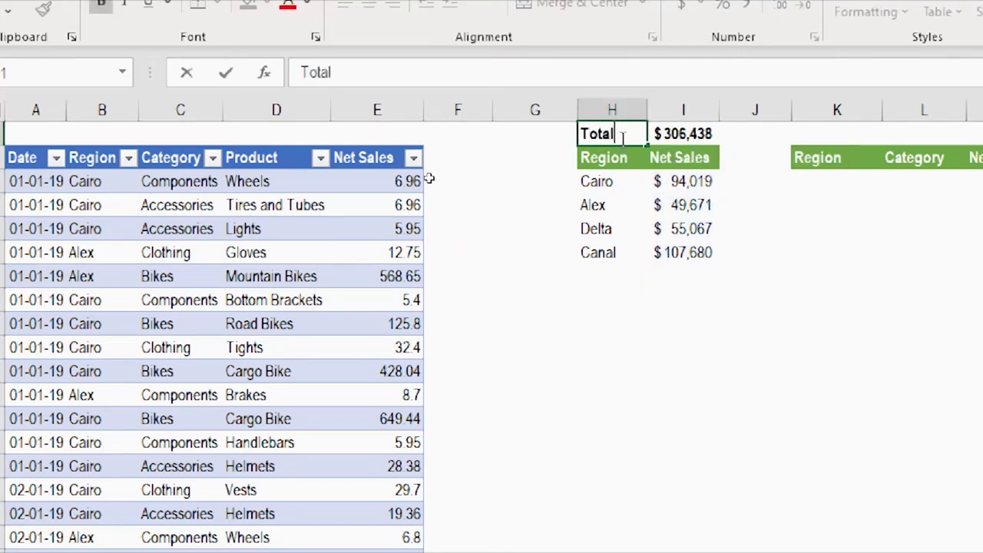
pyautogui.press('Return')
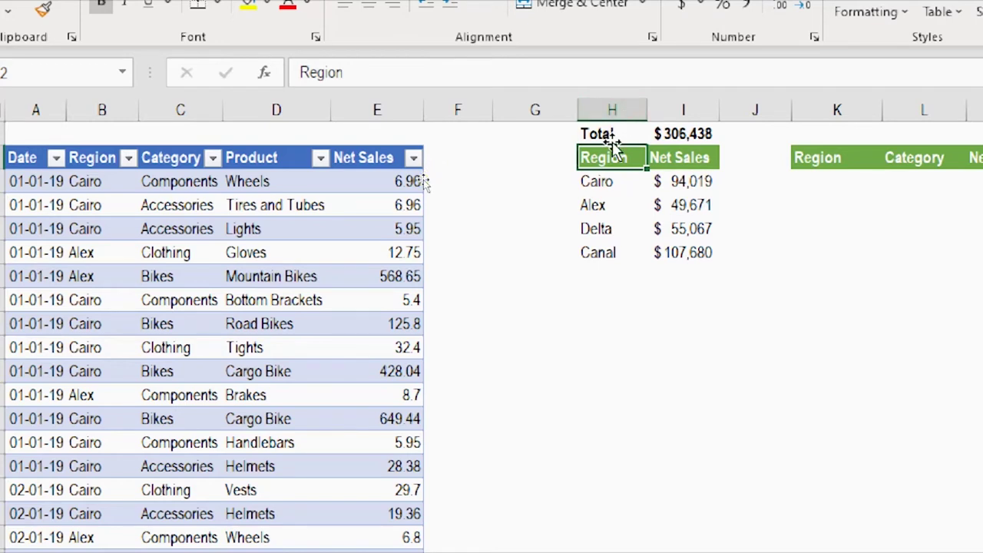
# Step: Add a row at the end of the SalesData table with region AAA and net sales of 100
pyautogui.press('Left')
pyautogui.press('Left')
pyautogui.press('Left')
pyautogui.press('Left')
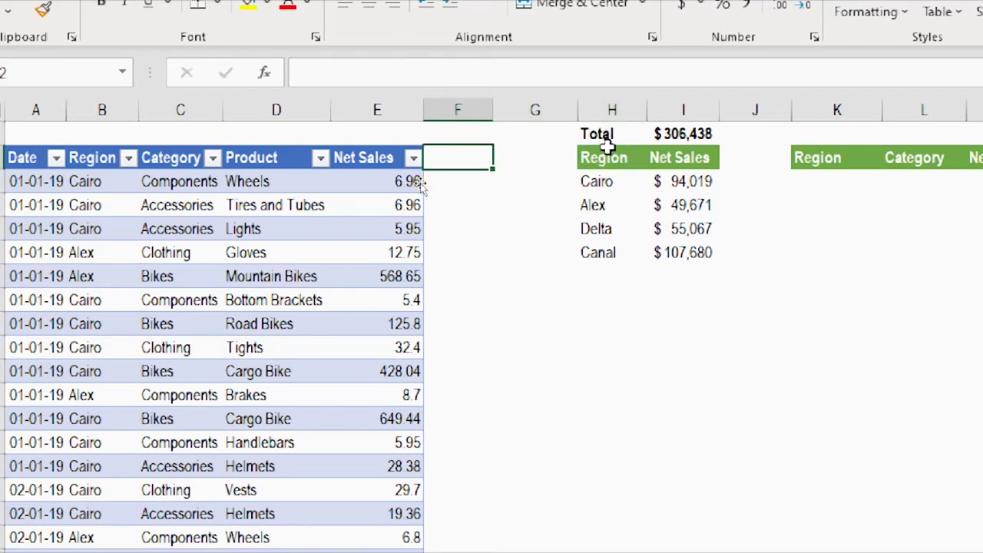
pyautogui.press('Left')
pyautogui.press('Left')
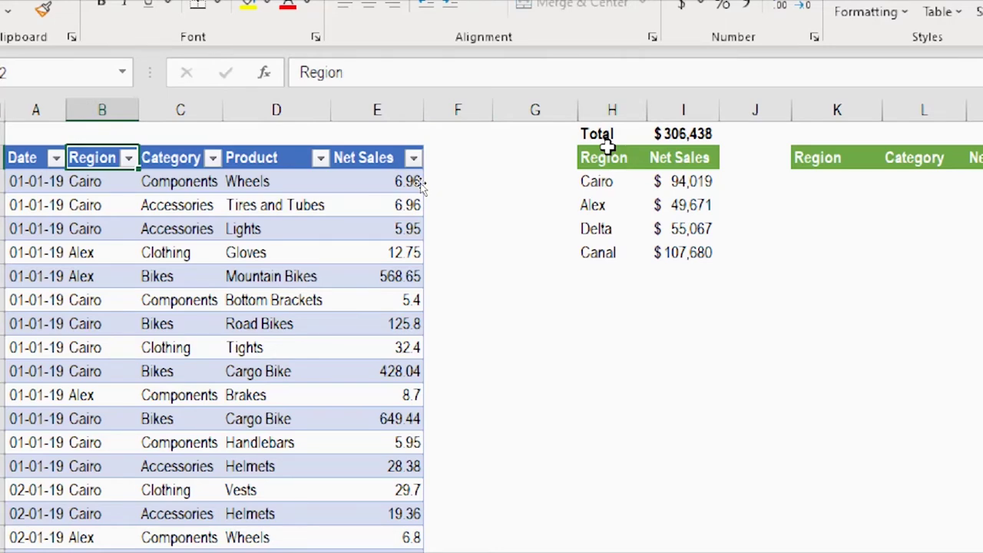
pyautogui.hotkey('ctrl', 'Down')
pyautogui.press('Down')
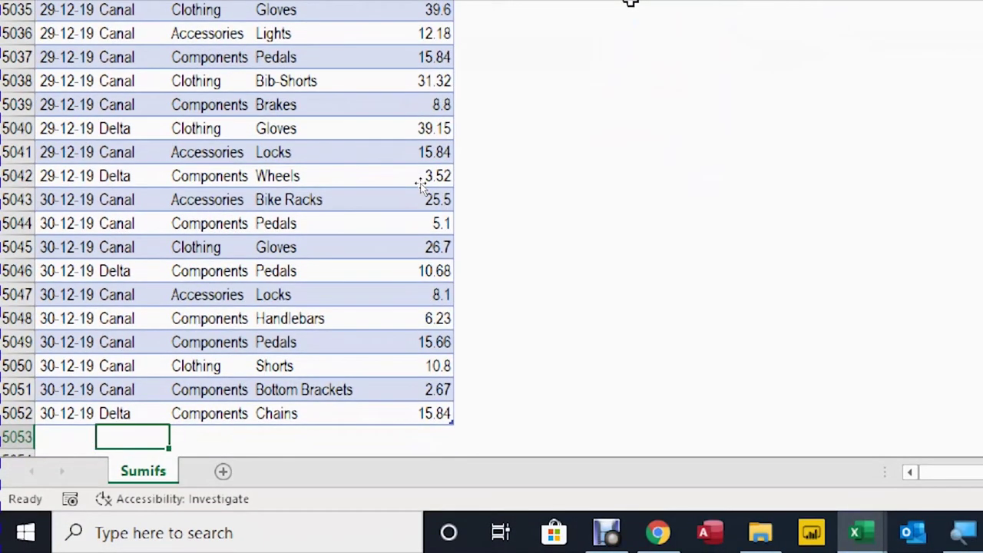
pyautogui.write('AAA')
pyautogui.press('Tab')
pyautogui.press('Tab')
pyautogui.press('Tab')
pyautogui.press('Tab')
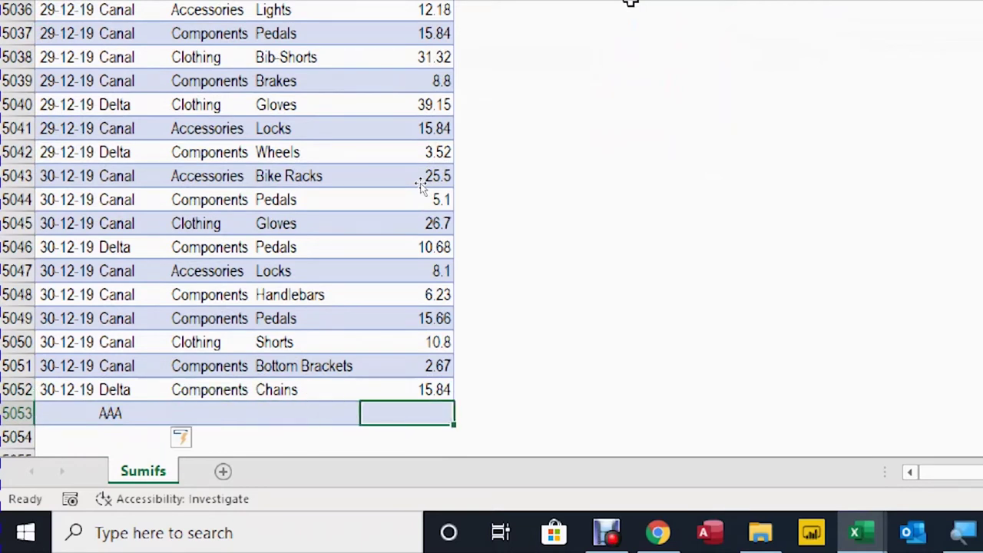
pyautogui.write('100')
pyautogui.press('Return')
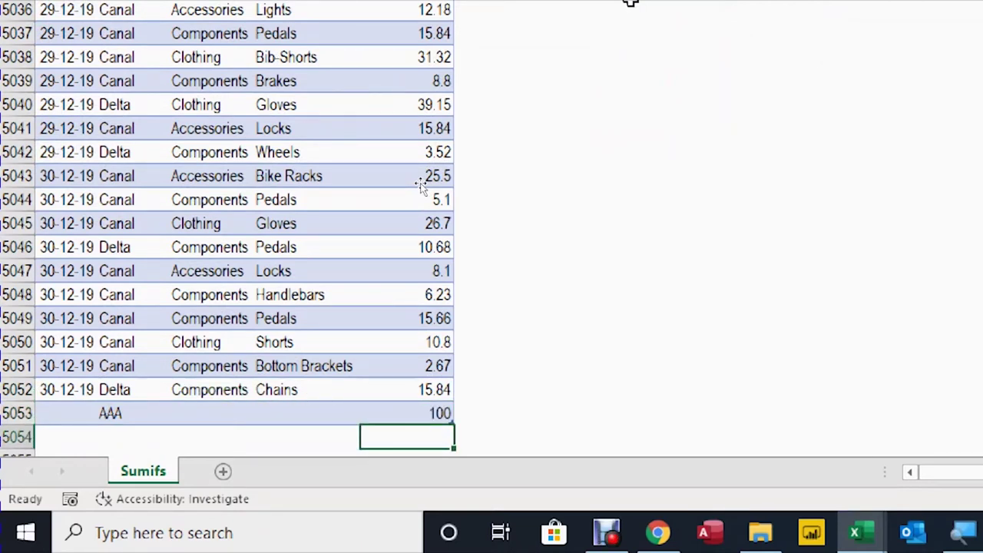
# Step: Fill the SUMIFS formula from I6 down to I7 and check the SUM formula in I1
pyautogui.press('Right')
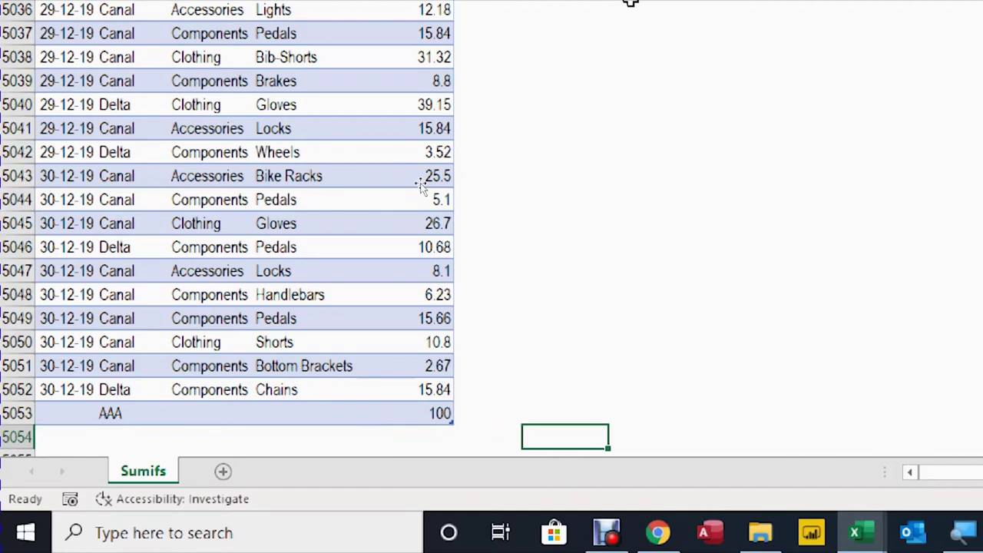
pyautogui.hotkey('ctrl', 'Up')
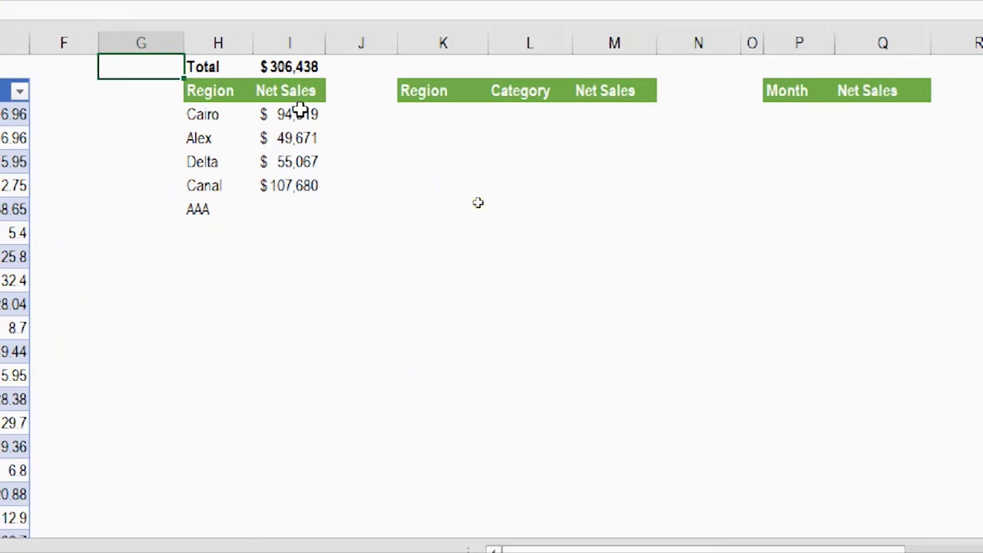
pyautogui.click(286, 189)
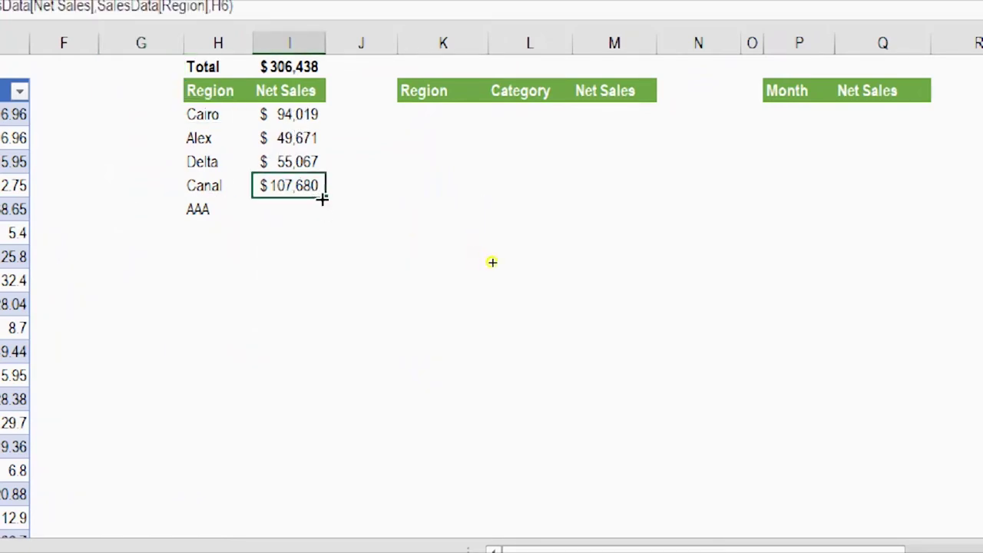
pyautogui.moveTo(321, 199); pyautogui.dragTo(320, 220)
pyautogui.doubleClick(277, 61)
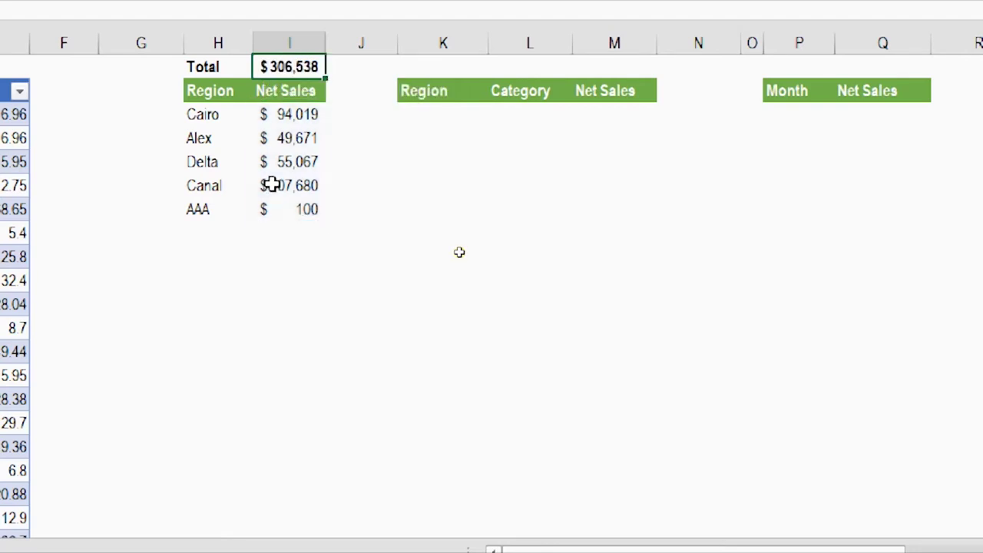
pyautogui.hotkey('ctrl', 'Return')
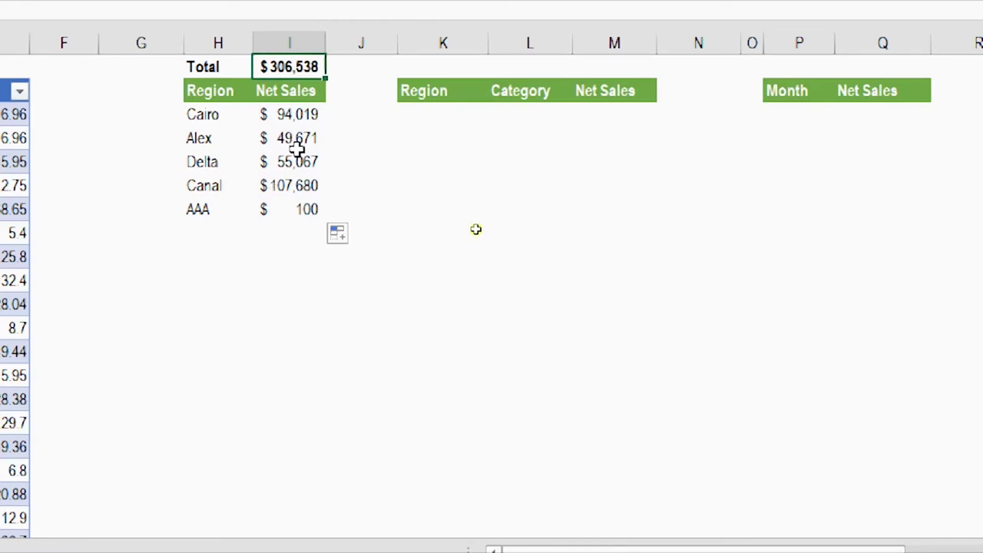
# Step: Clear I4:I7 and change the SUMIFS criterion in I3 to the spill reference H3#
pyautogui.moveTo(300, 141); pyautogui.dragTo(277, 223)
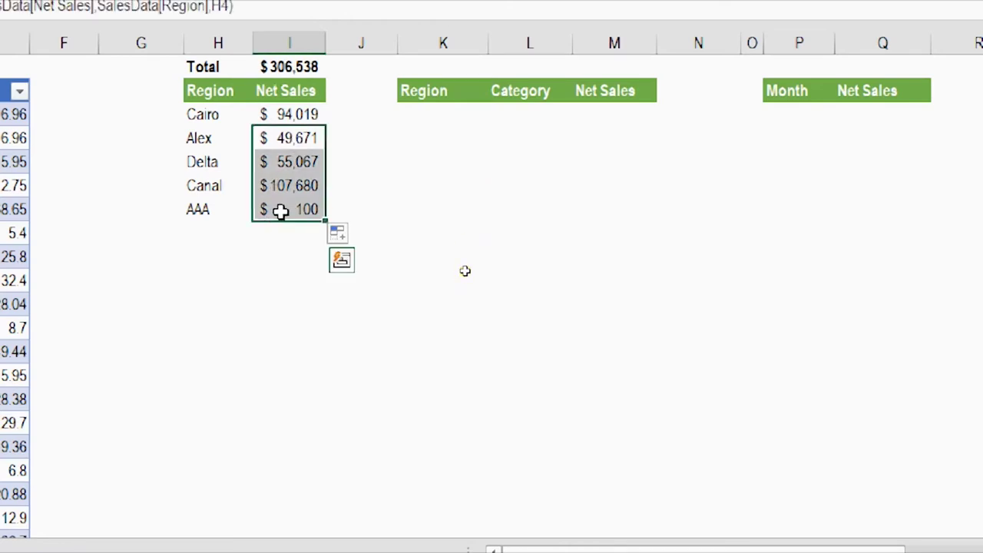
pyautogui.press('Delete')
pyautogui.click(288, 114)
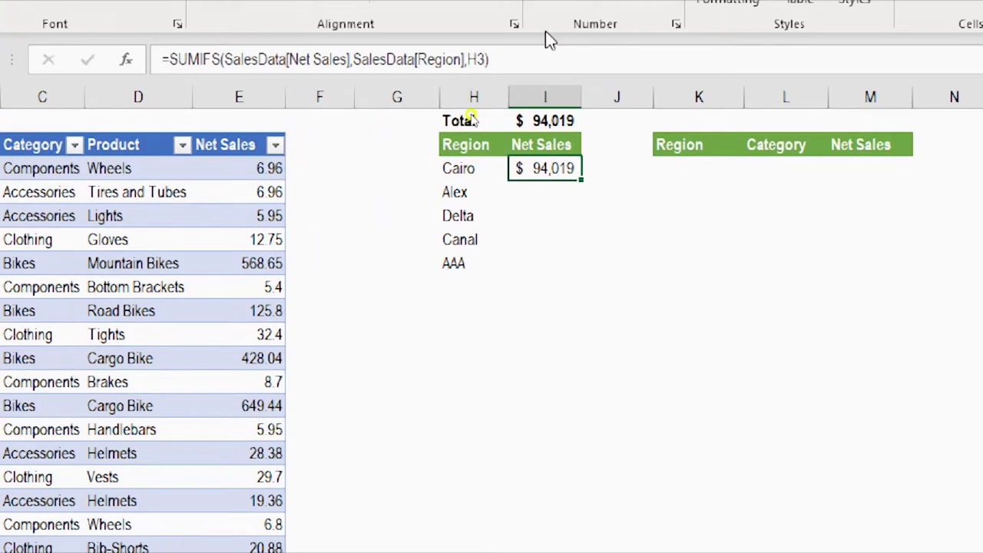
pyautogui.click(476, 60)
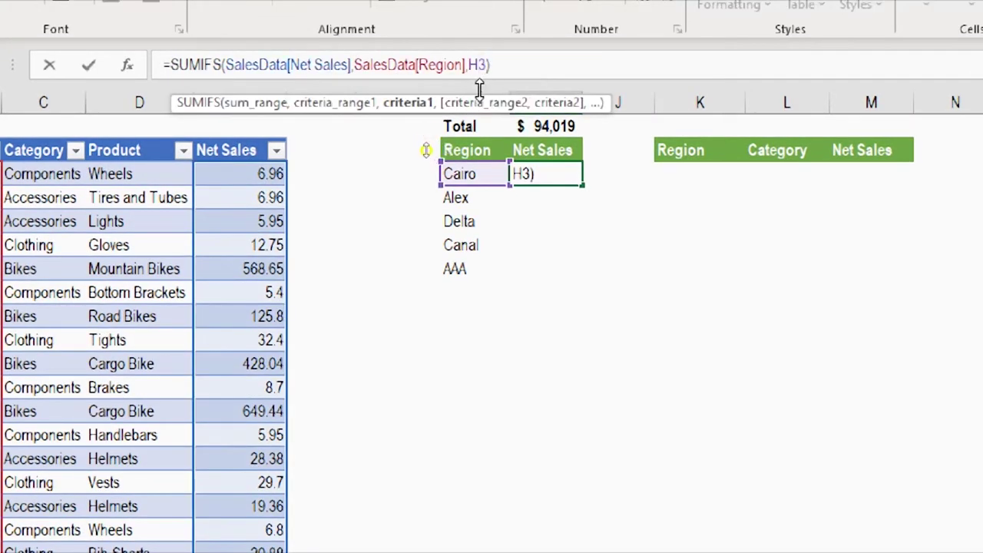
pyautogui.write('#')
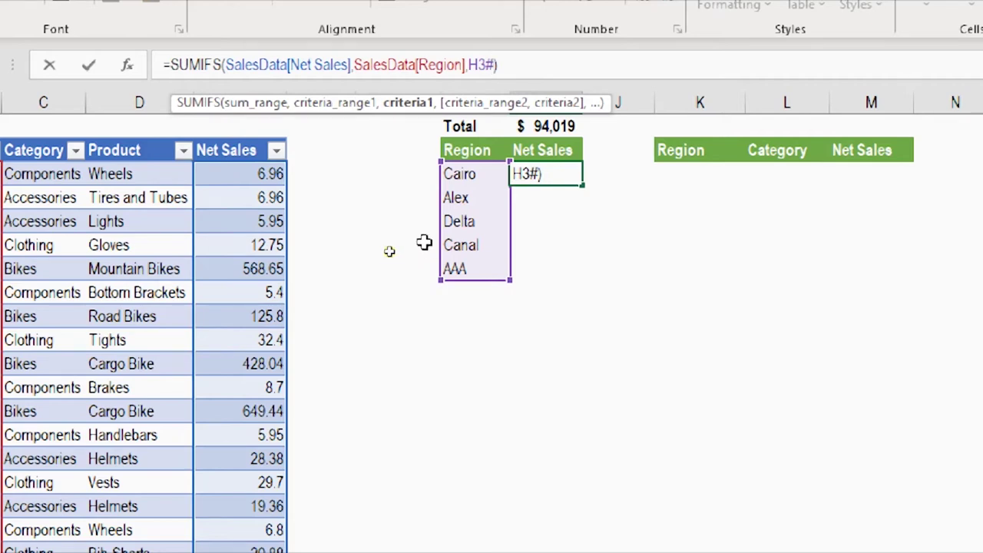
pyautogui.press('Return')
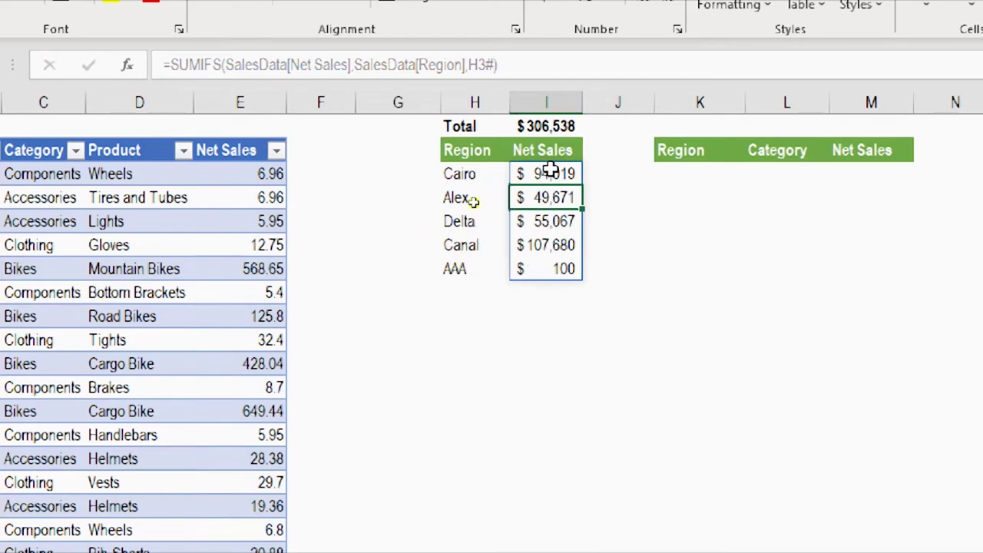
# Step: Replace the range in the I1 total formula with the spill reference I3#
pyautogui.click(558, 128)
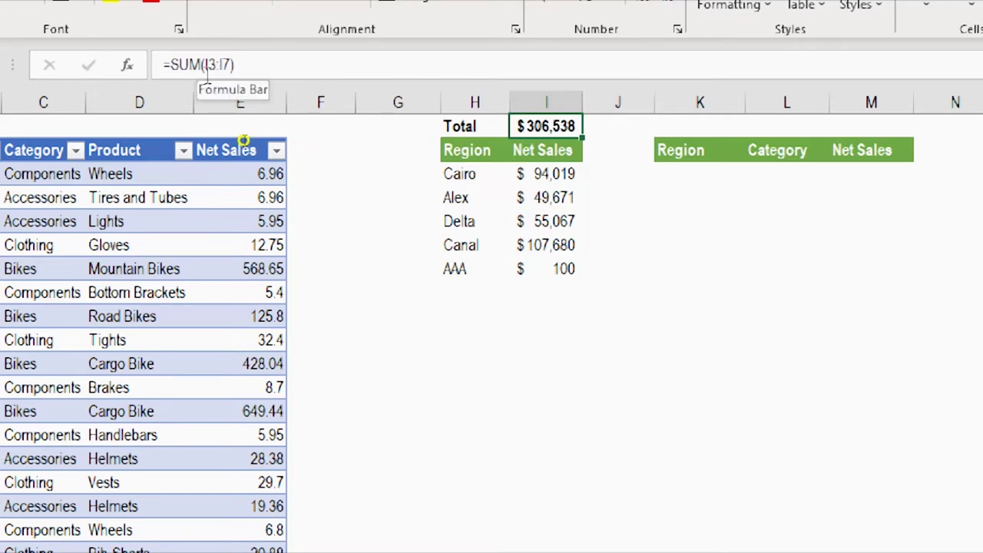
pyautogui.doubleClick(225, 64)
pyautogui.press('BackSpace')
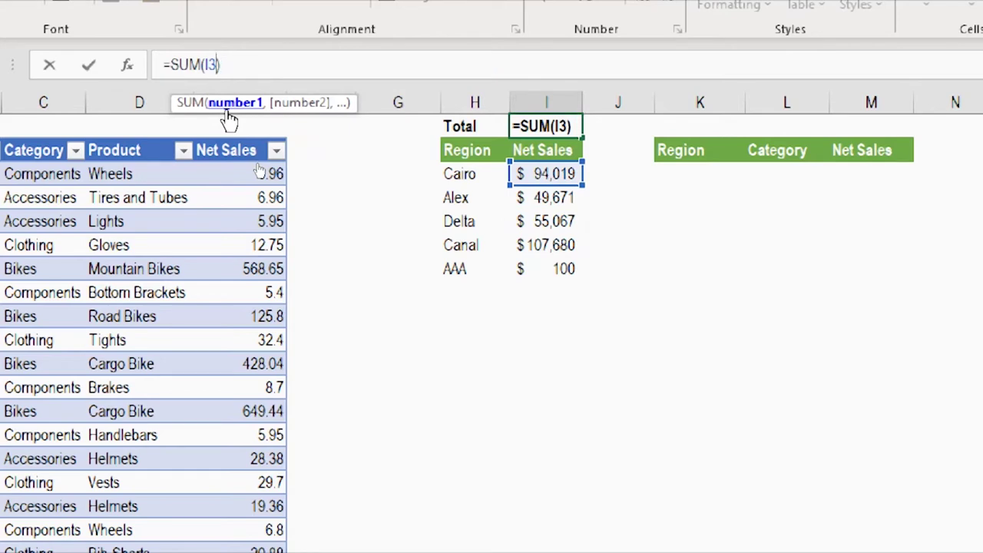
pyautogui.write('#')
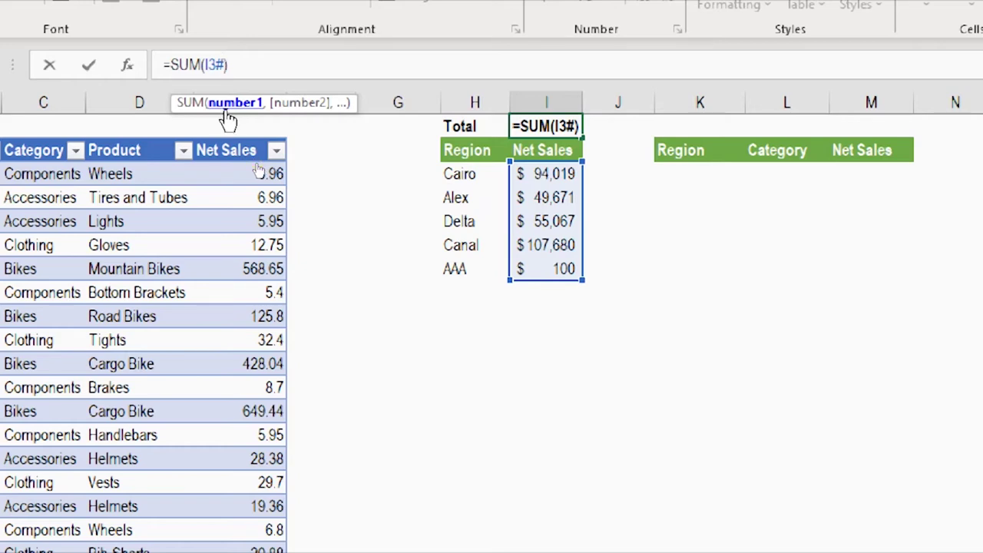
pyautogui.press('Return')
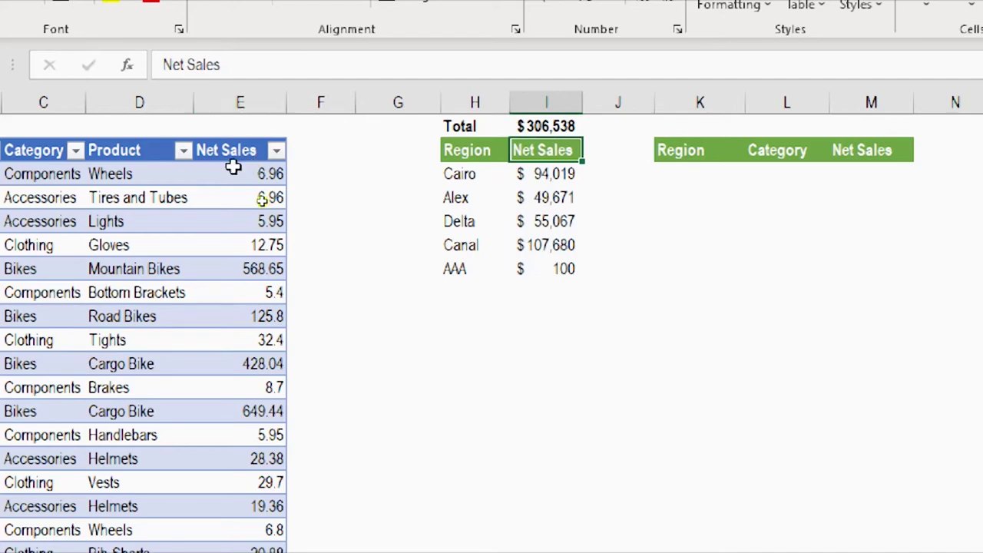
# Step: Add another row at the end of the SalesData table with region BBB and net sales of 200
pyautogui.click(51, 268)
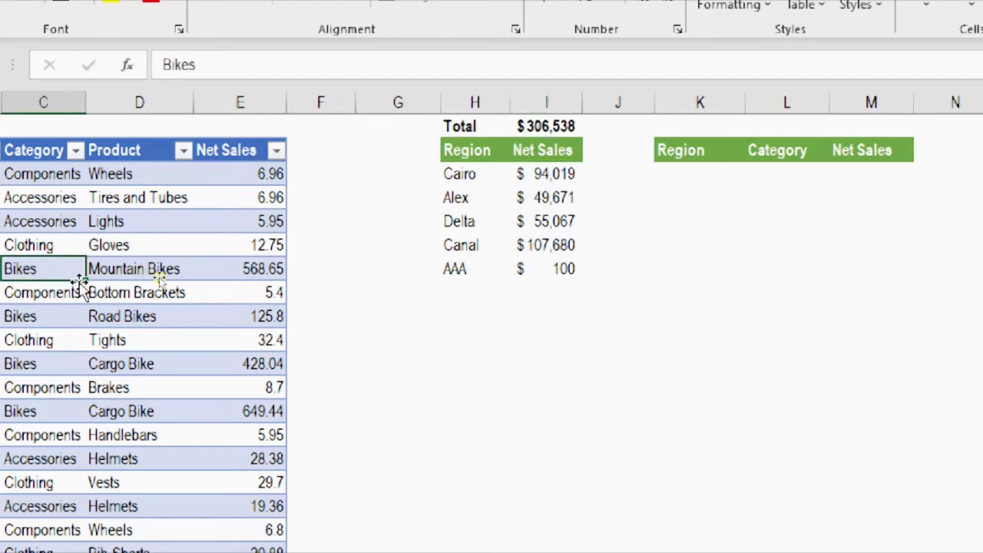
pyautogui.hotkey('ctrl', 'Down')
pyautogui.press('Left')
pyautogui.press('Left')
pyautogui.press('Down')
pyautogui.press('Down')
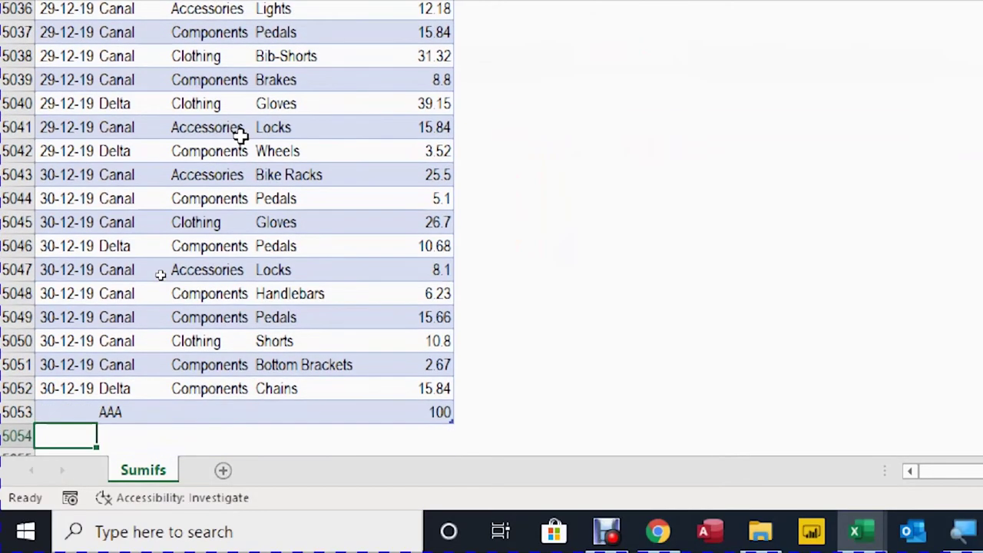
pyautogui.press('Down')
pyautogui.press('Up')
pyautogui.press('Right')
pyautogui.write('BBB')
pyautogui.press('Tab')
pyautogui.press('Tab')
pyautogui.press('Tab')
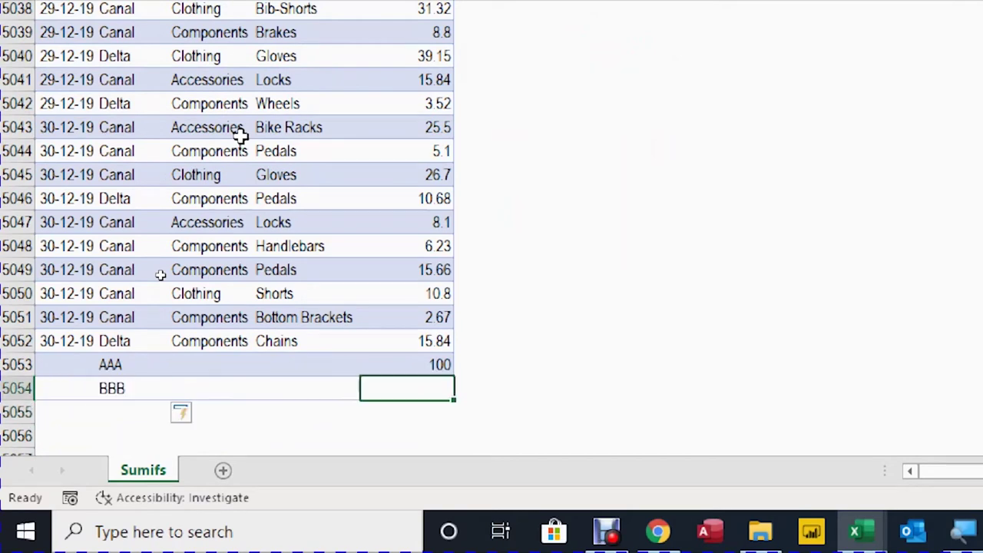
pyautogui.write('200')
pyautogui.press('Return')
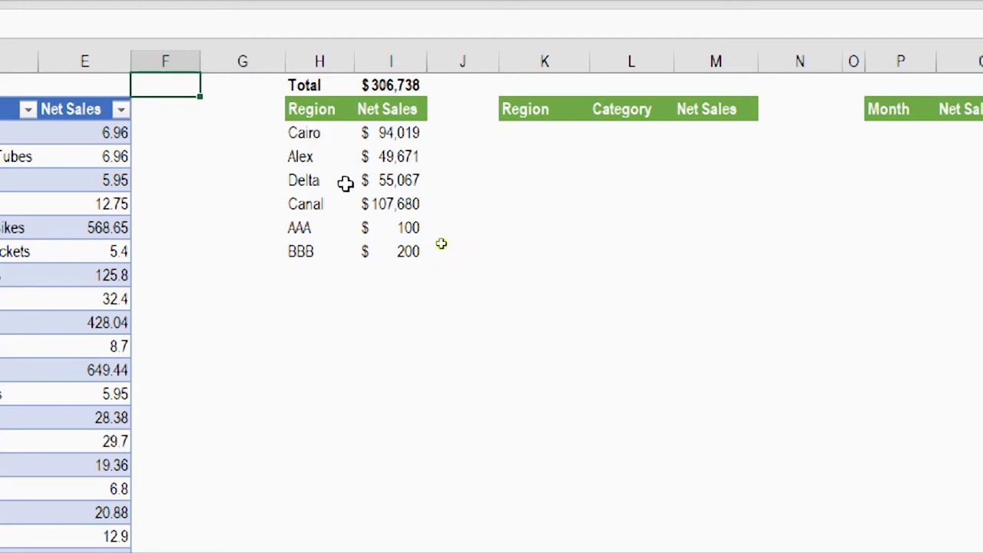
# Step: Wrap the UNIQUE formula in H3 in SORT so it reads =SORT(UNIQUE(SalesData[Region]))
pyautogui.click(328, 134)
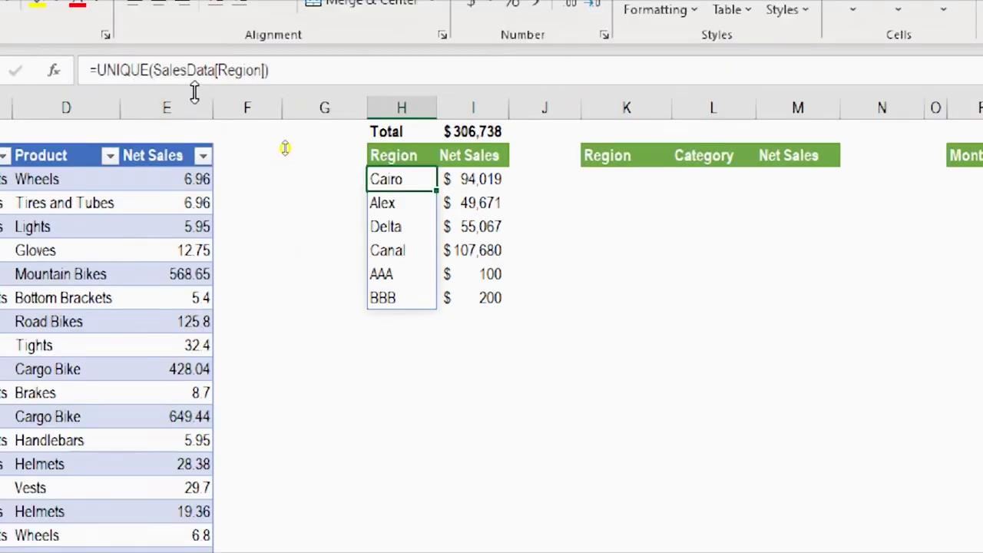
pyautogui.click(96, 70)
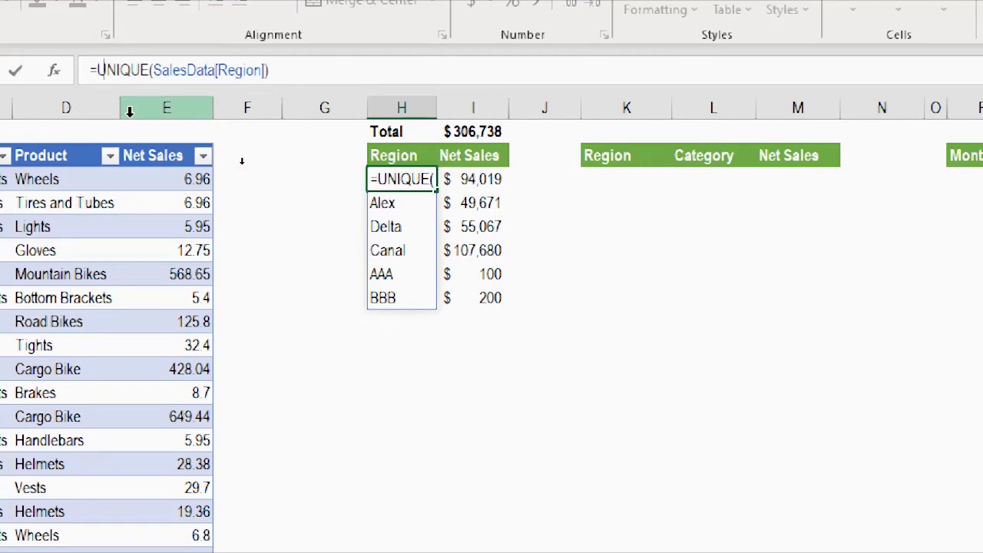
pyautogui.write('sort')
pyautogui.press('Tab')
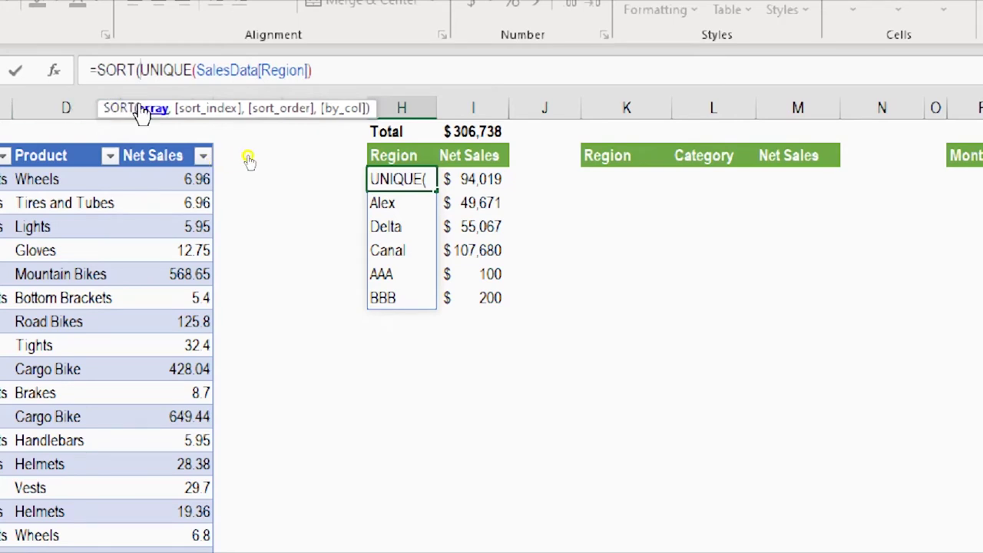
pyautogui.click(141, 111)
pyautogui.click(322, 70)
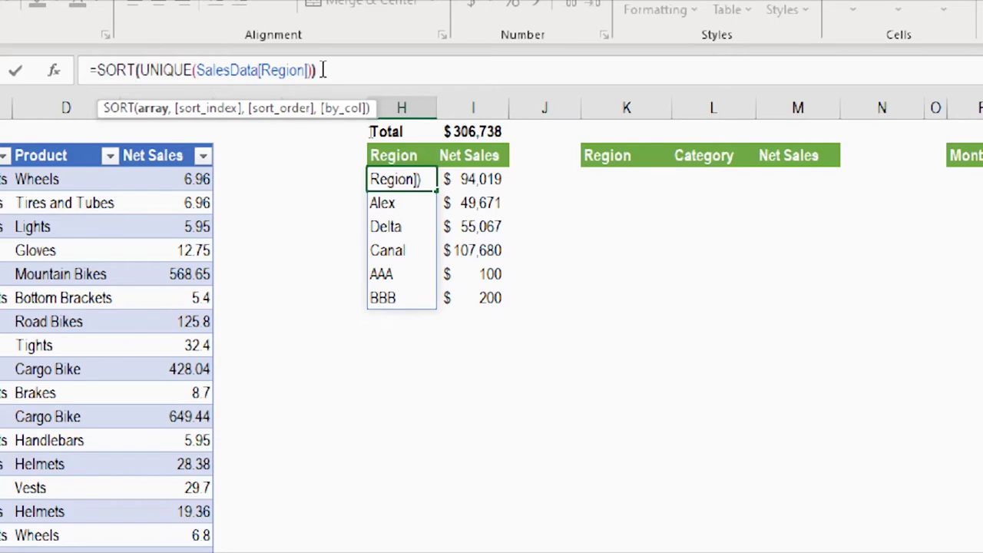
pyautogui.write(')')
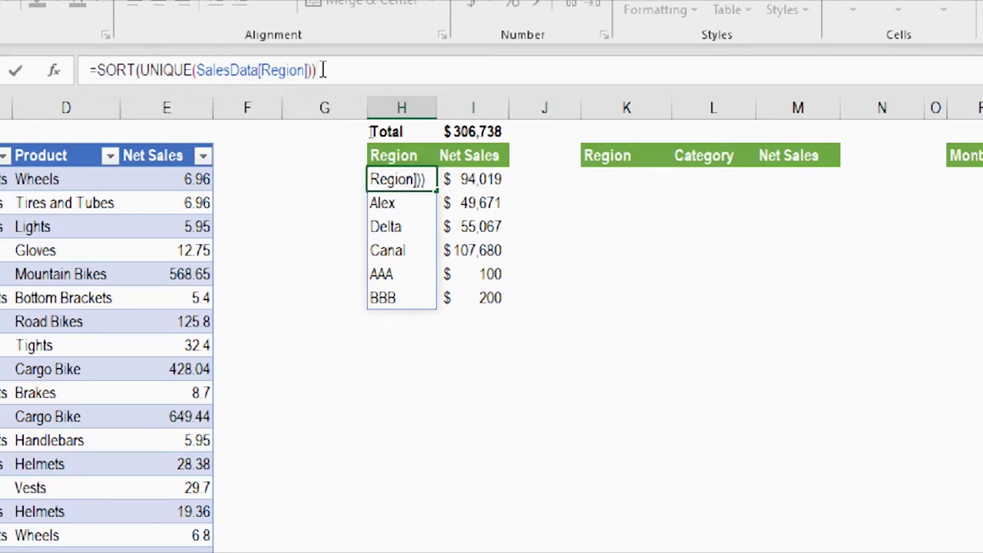
pyautogui.press('Return')
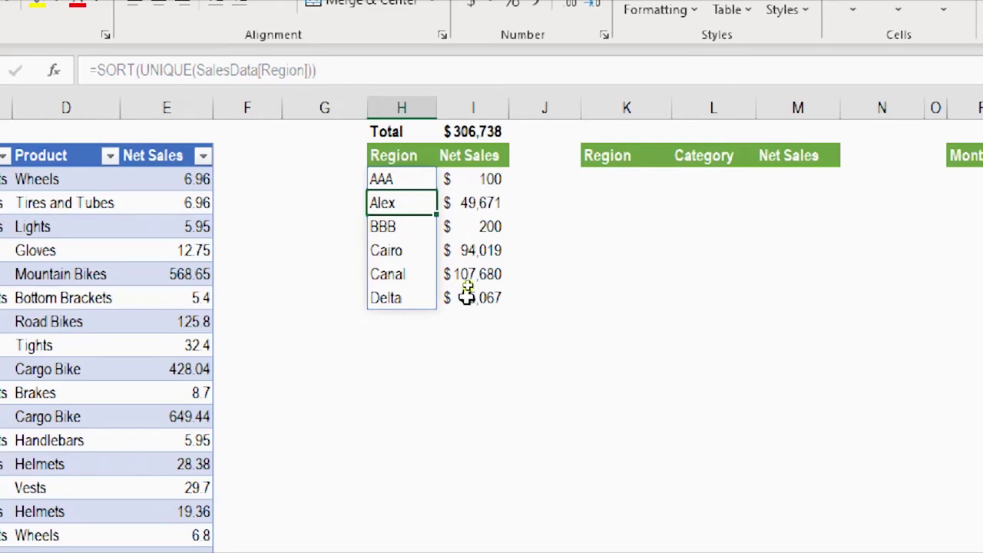
pyautogui.press('Down')
pyautogui.press('Down')
pyautogui.press('Down')
pyautogui.press('Down')
pyautogui.press('Down')
pyautogui.press('Down')
pyautogui.press('Down')
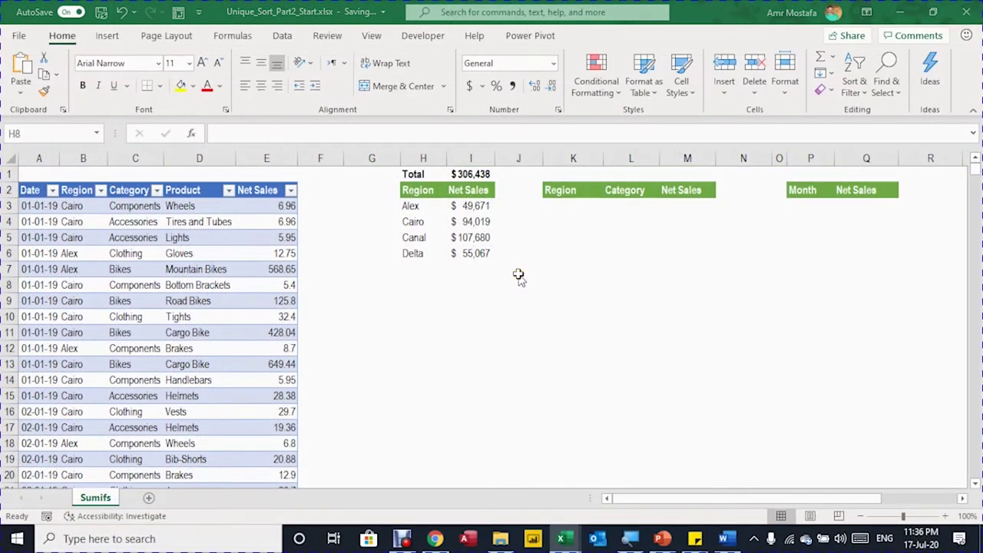
pyautogui.click(468, 246)
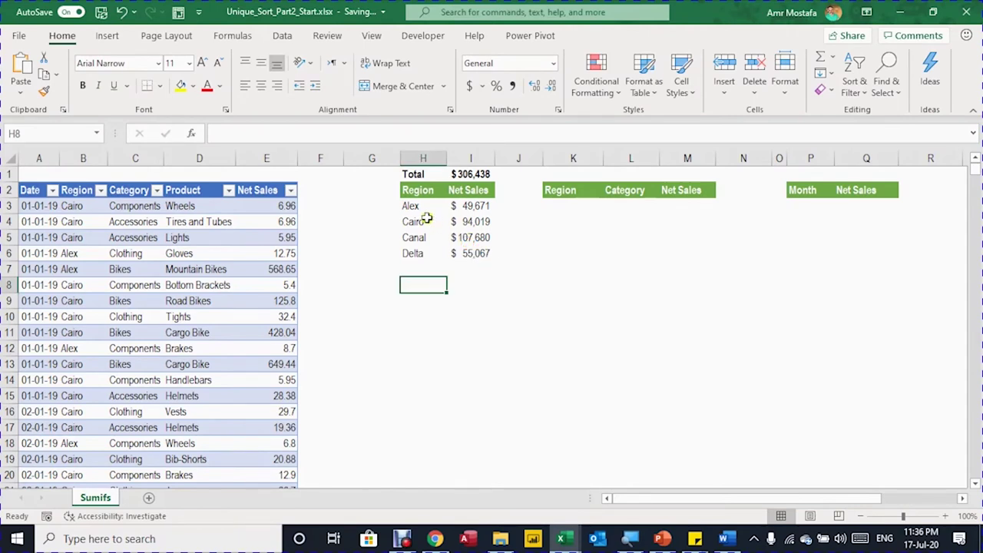
pyautogui.moveTo(421, 206); pyautogui.dragTo(468, 252)
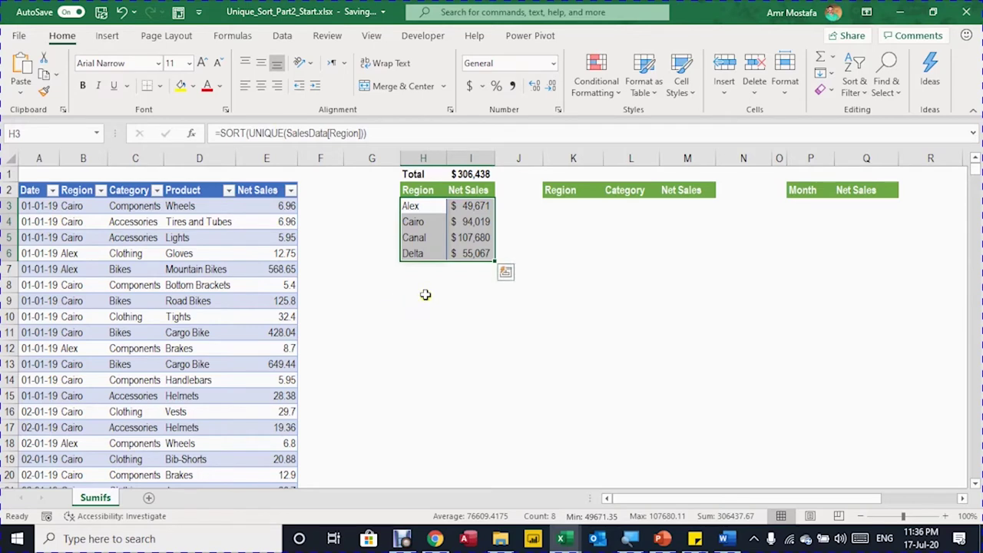
pyautogui.click(436, 300)
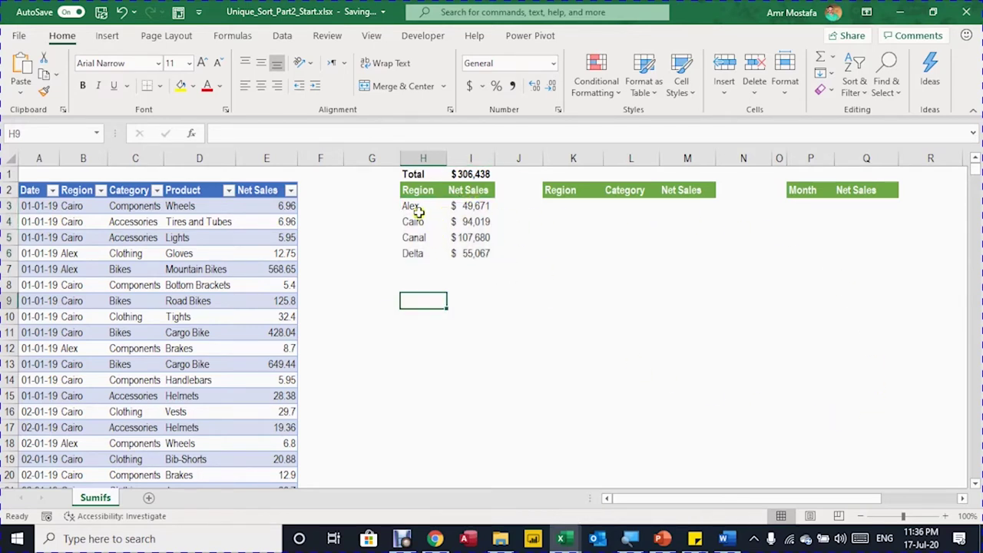
# Step: Create a conditional formatting rule for H3:Q22 that formats only cells containing No Blanks
pyautogui.moveTo(417, 210); pyautogui.dragTo(879, 459)
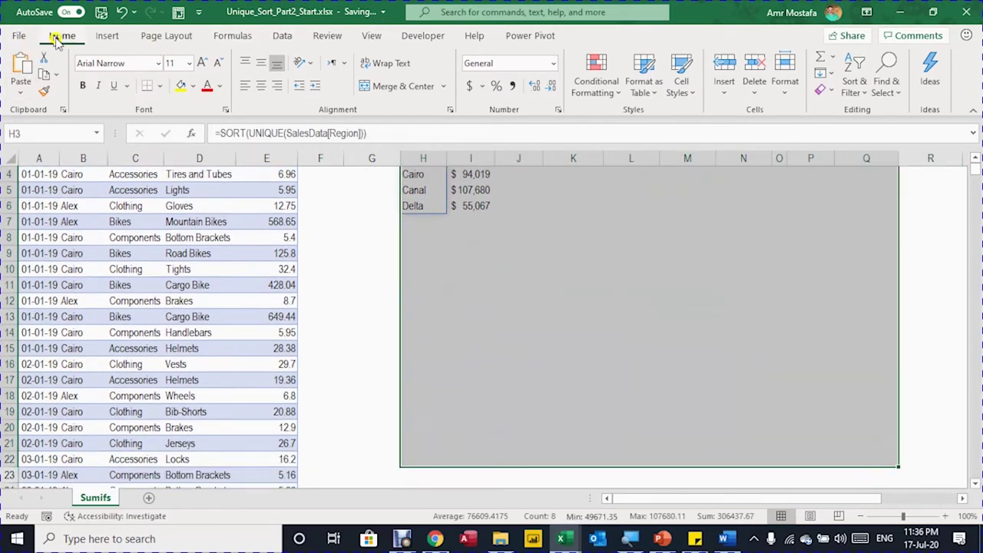
pyautogui.click(614, 91)
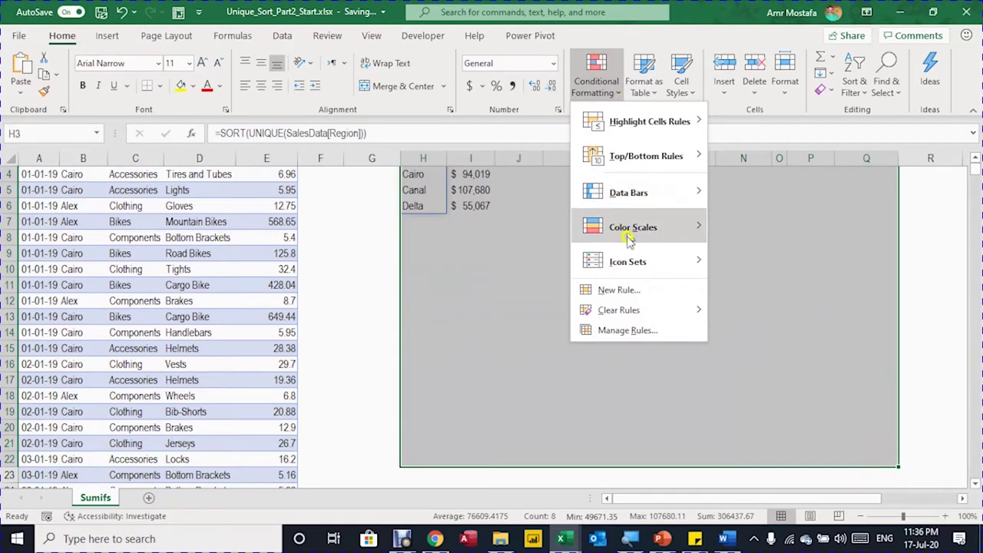
pyautogui.click(618, 289)
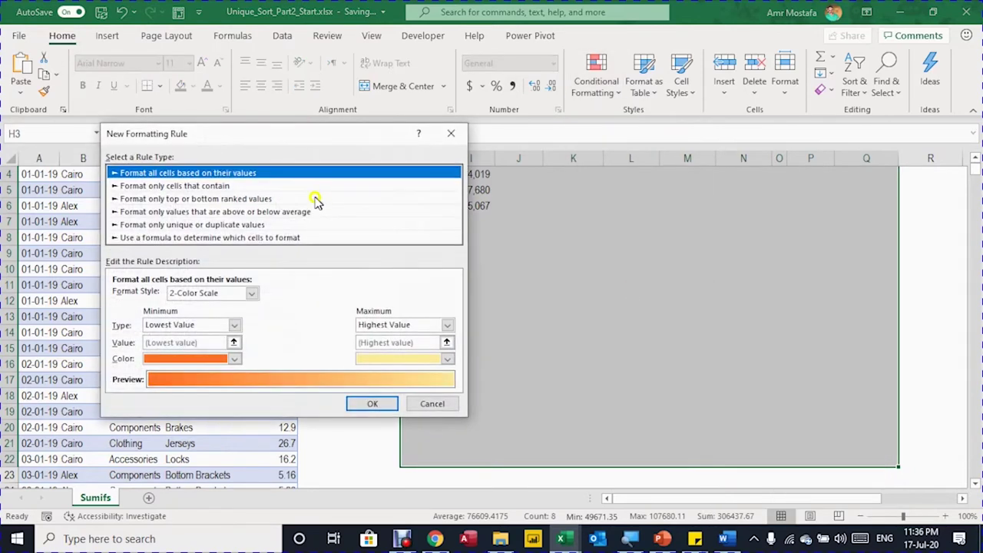
pyautogui.click(227, 187)
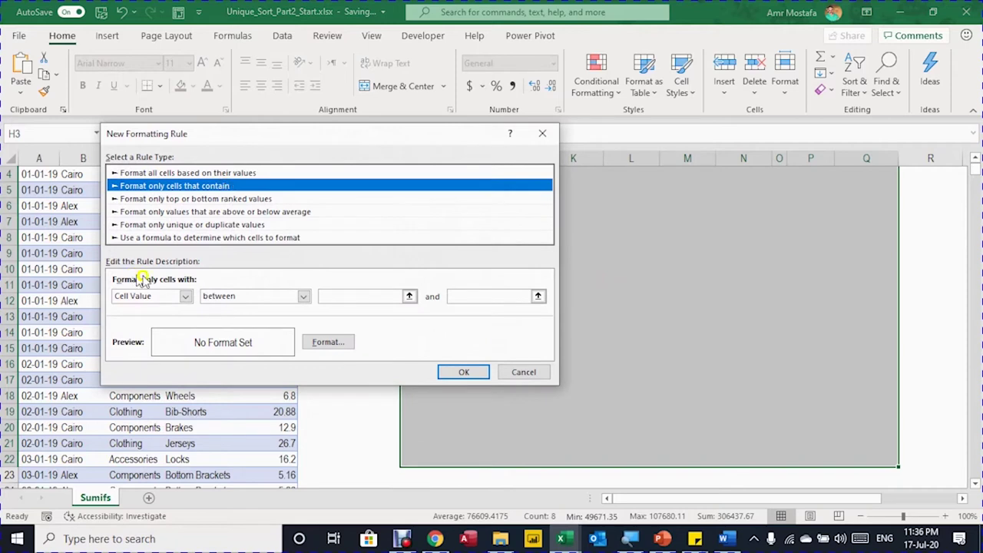
pyautogui.click(185, 296)
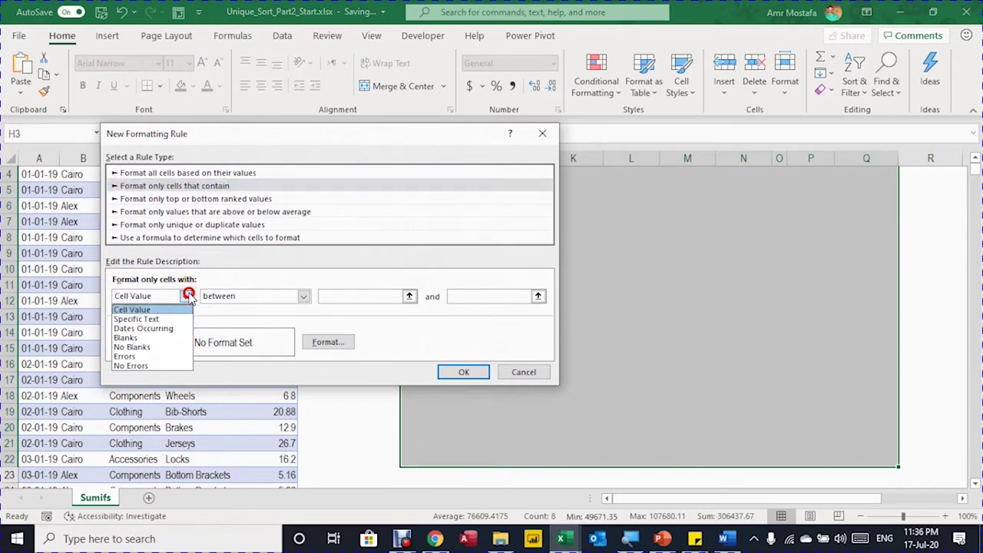
pyautogui.click(179, 346)
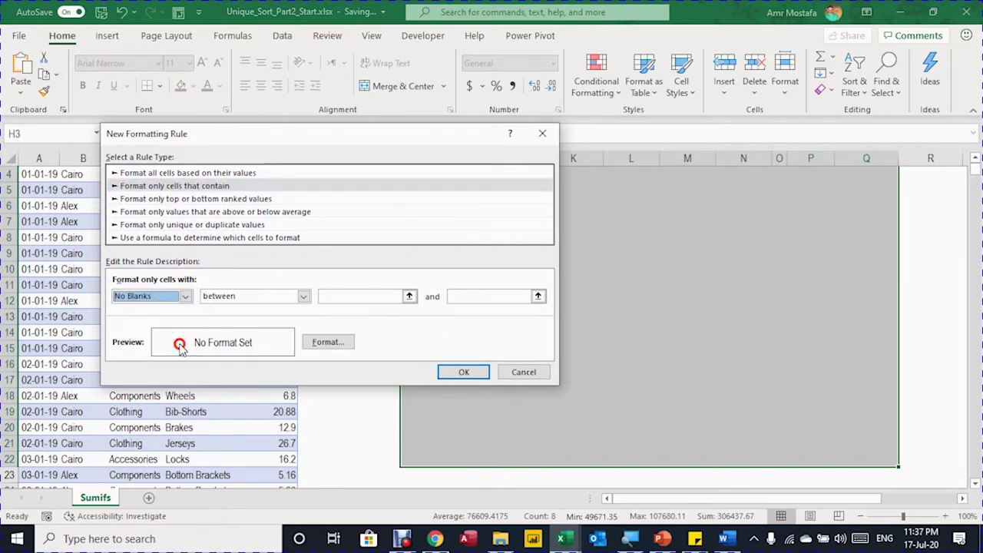
# Step: Give the No Blanks rule a dotted outline border and apply it to the selected range
pyautogui.click(316, 347)
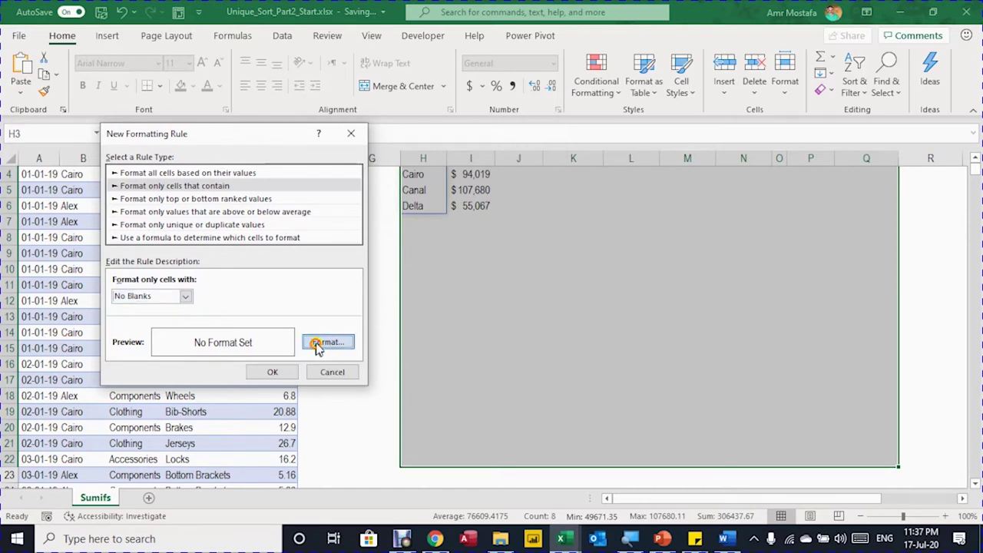
pyautogui.click(196, 95)
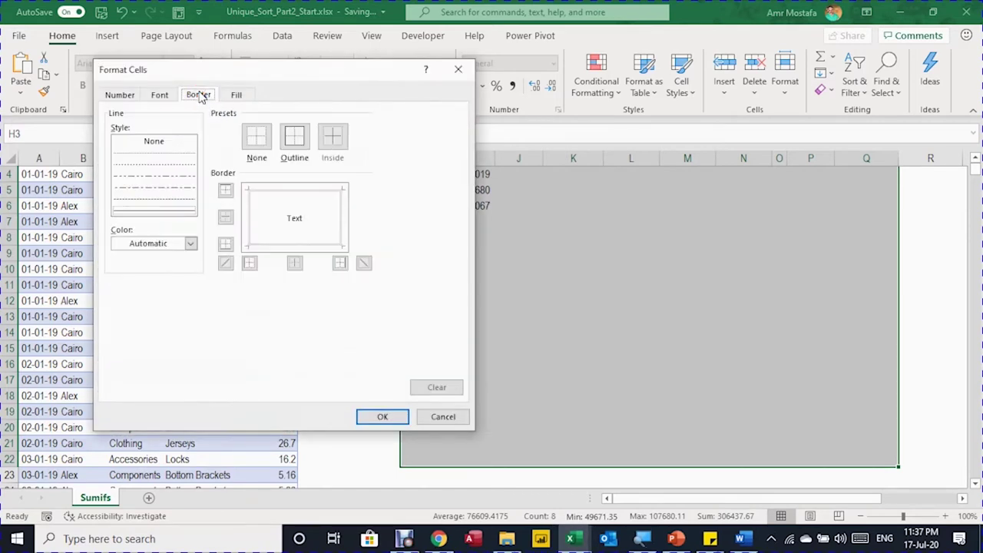
pyautogui.click(161, 166)
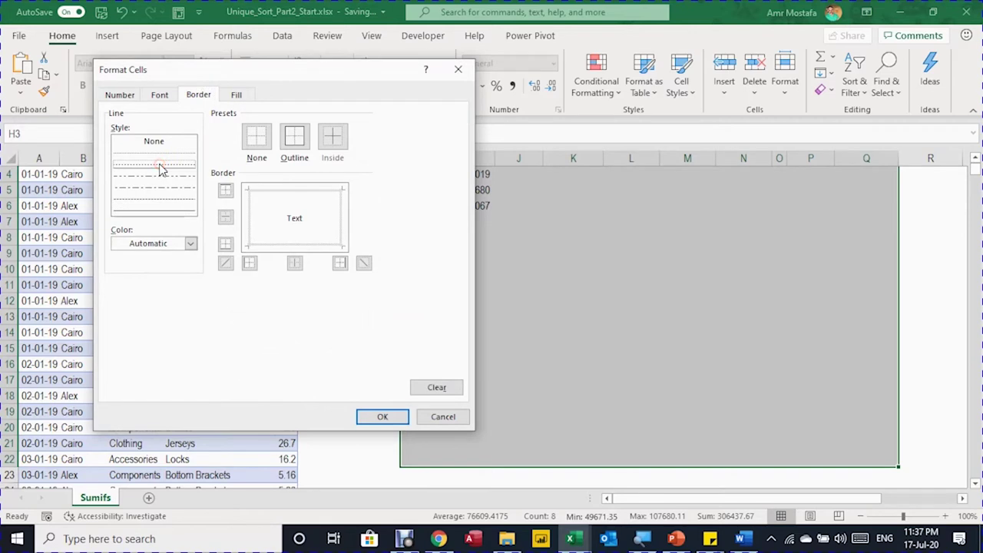
pyautogui.click(287, 139)
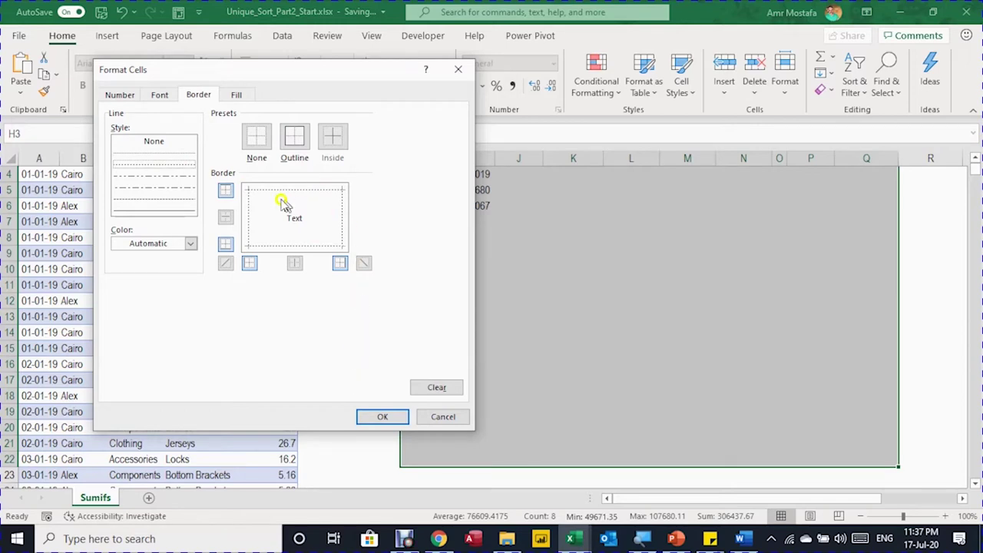
pyautogui.click(378, 419)
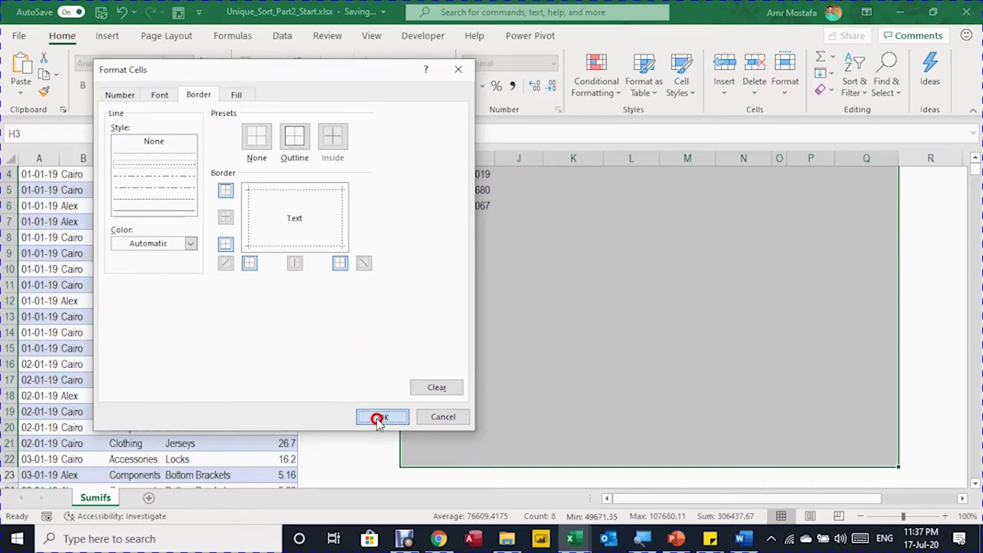
pyautogui.click(291, 371)
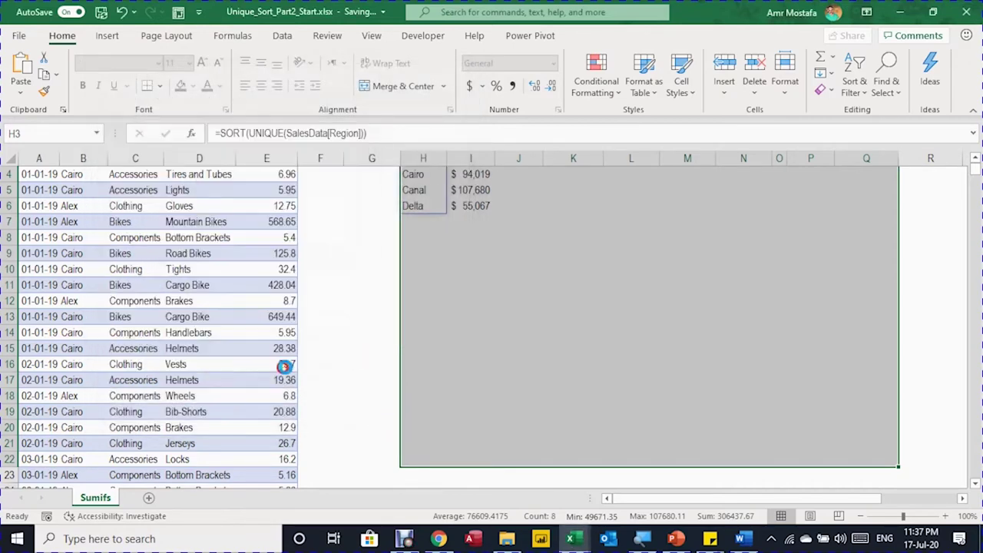
pyautogui.scroll(1, 574, 307)
pyautogui.click(471, 285)
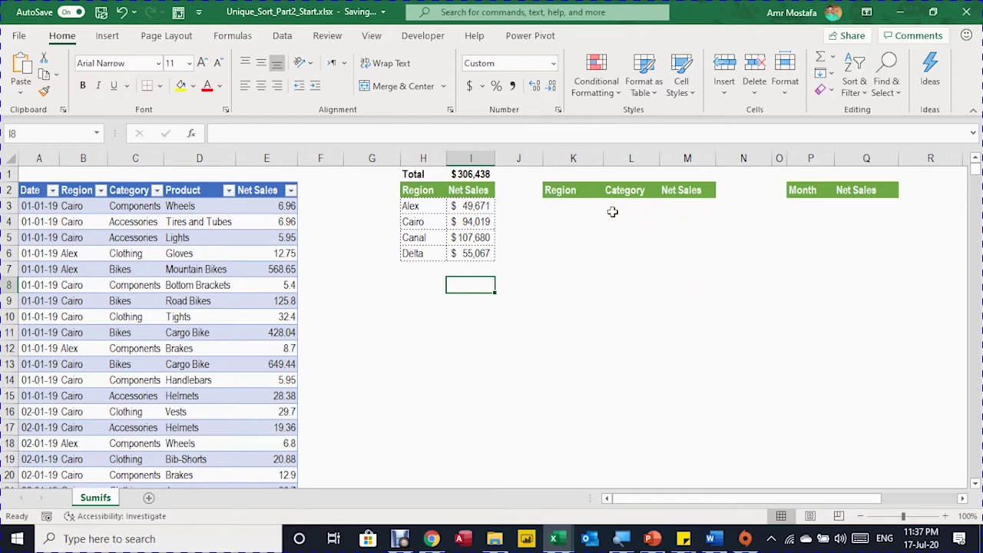
# Step: Enter =UNIQUE(SalesData[[Region]:[Category]]) in K3 to list the distinct region and category pairs
pyautogui.click(558, 212)
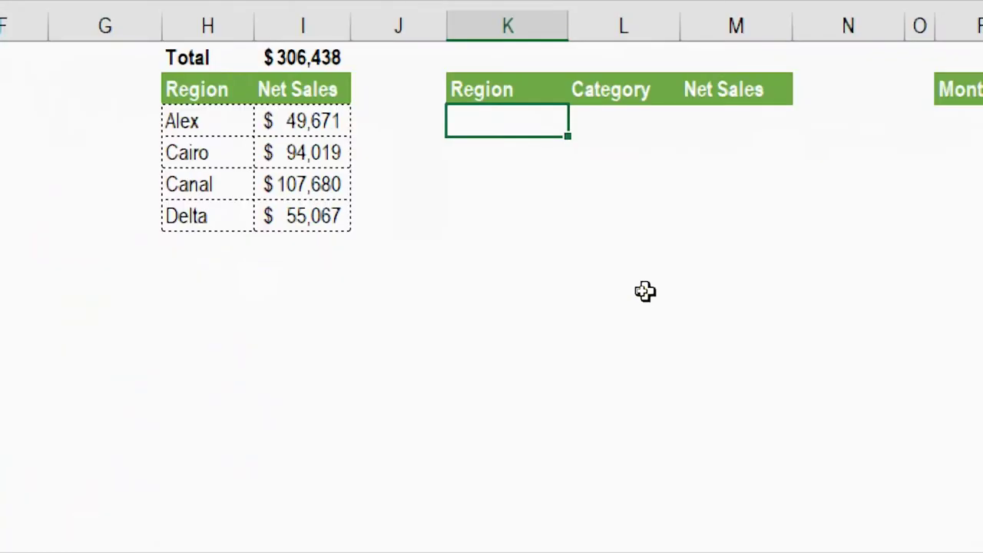
pyautogui.write('=')
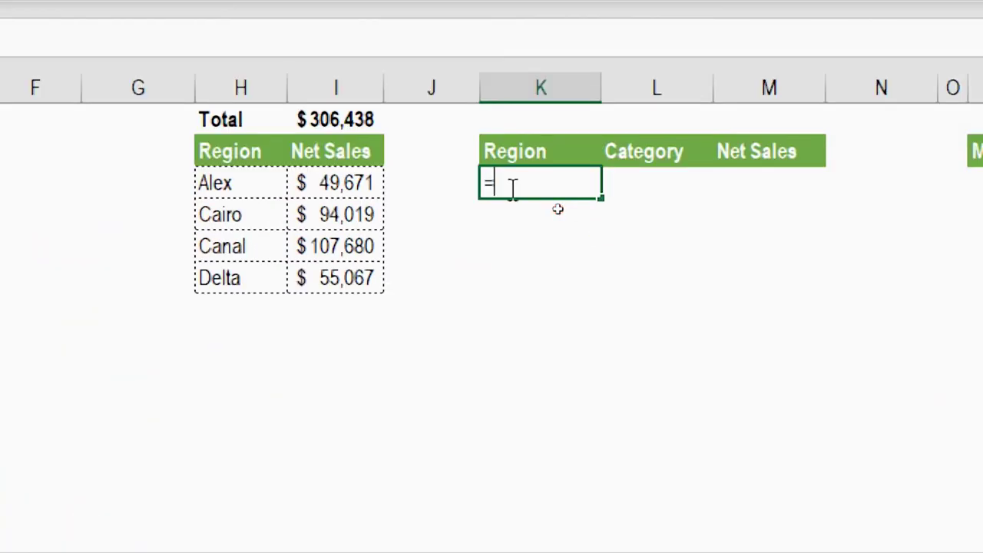
pyautogui.write('uniq')
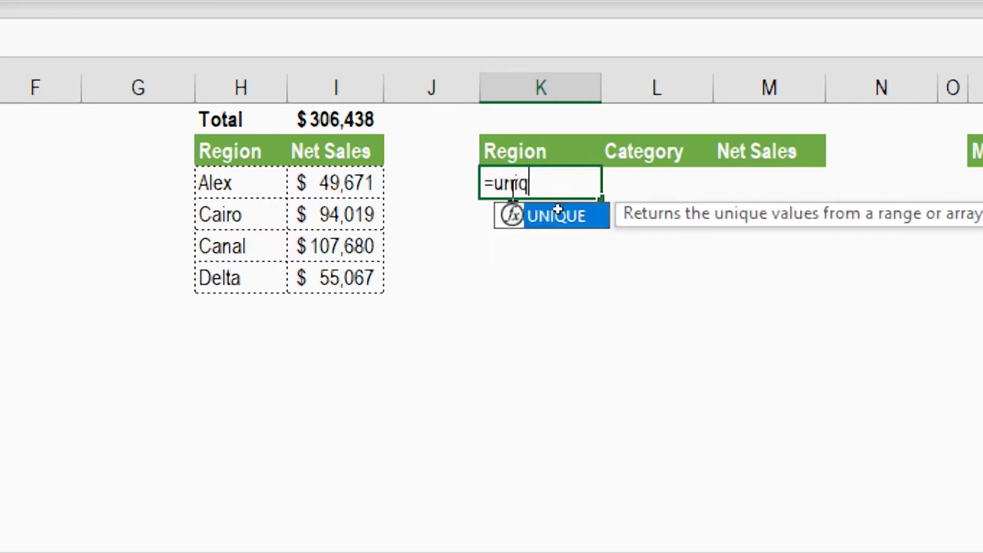
pyautogui.press('Tab')
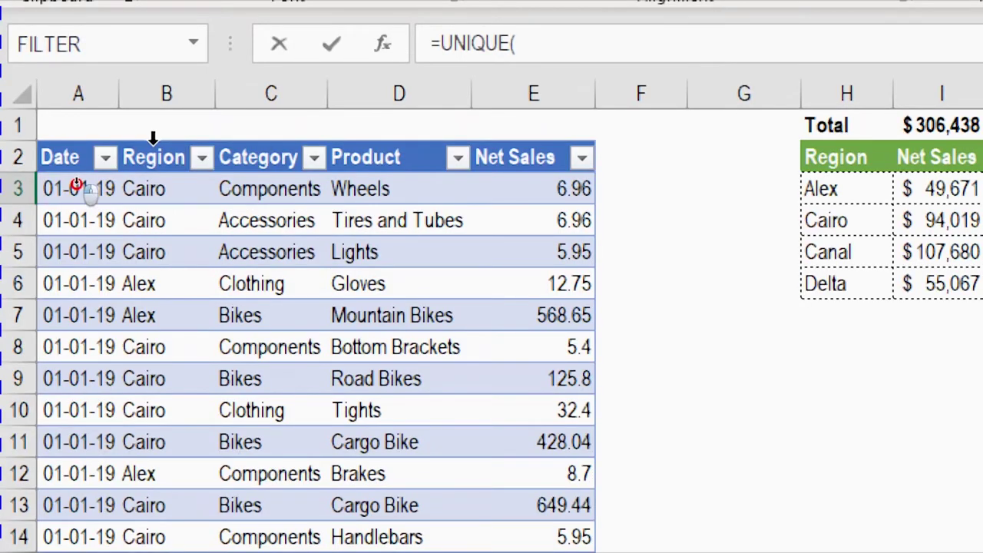
pyautogui.moveTo(153, 138); pyautogui.dragTo(310, 149)
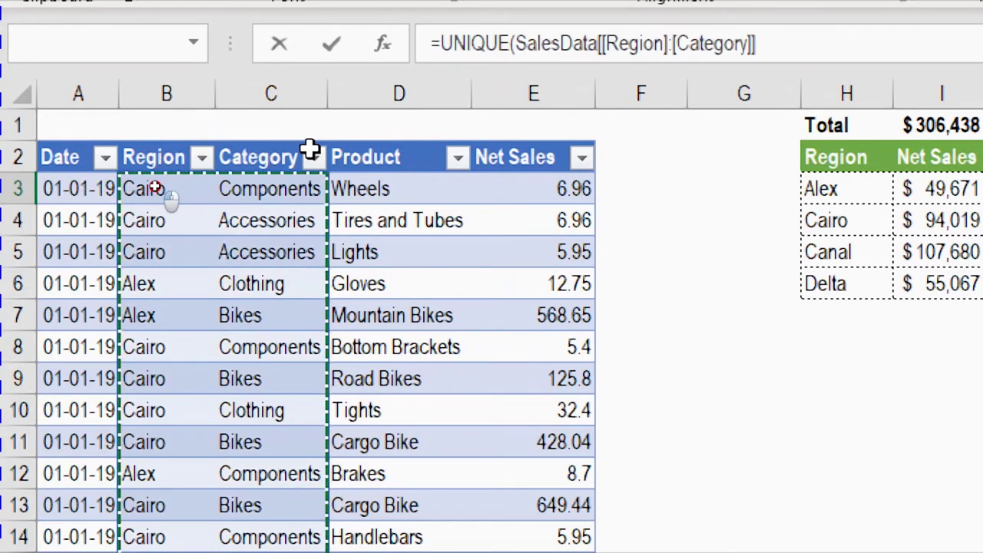
pyautogui.write(')')
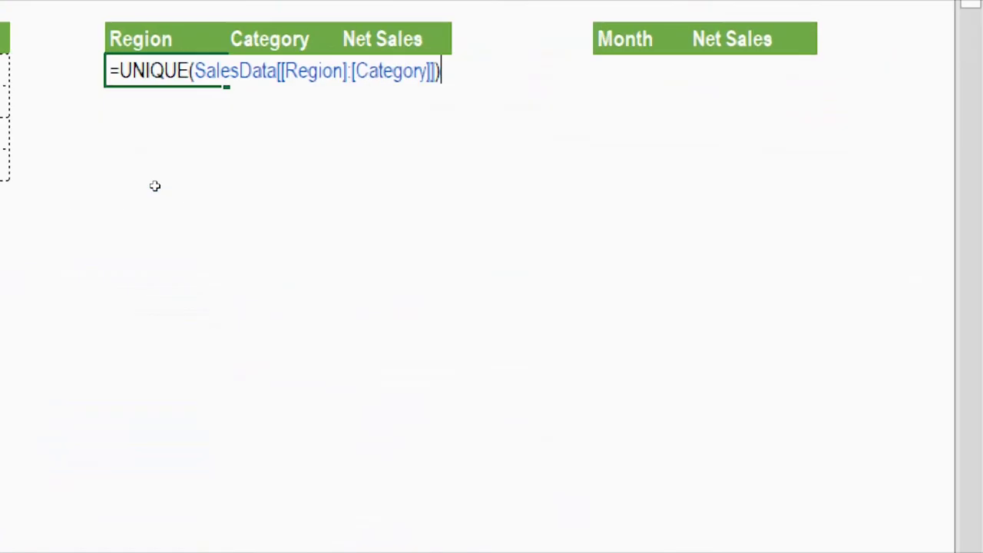
pyautogui.press('Return')
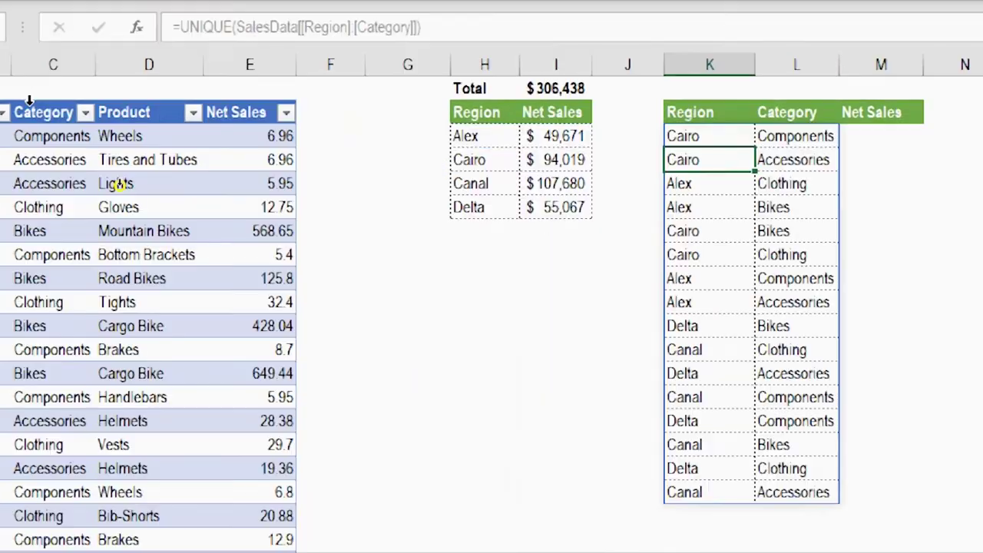
# Step: Wrap the K3 formula in SORT so it reads =SORT(UNIQUE(SalesData[[Region]:[Category]]))
pyautogui.click(695, 135)
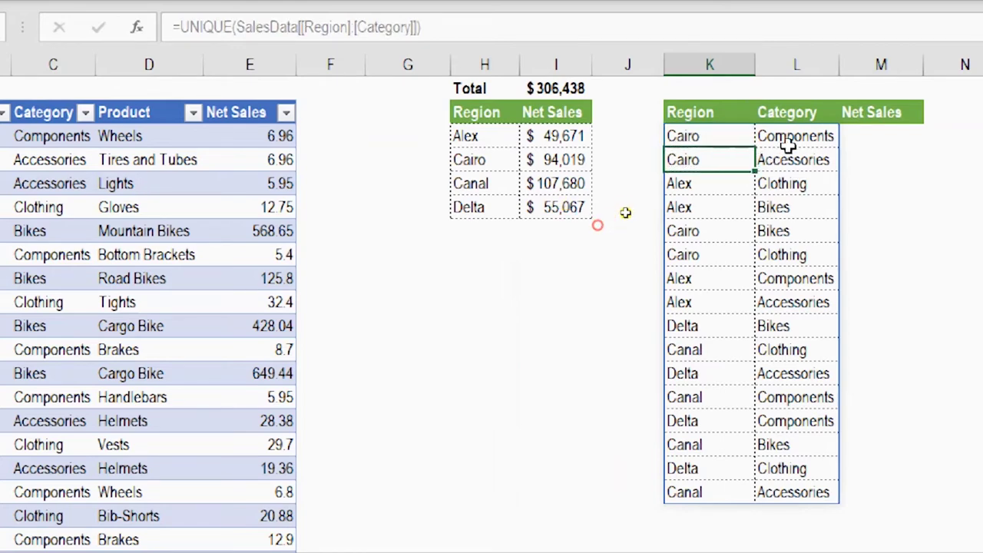
pyautogui.click(484, 27)
pyautogui.click(137, 74)
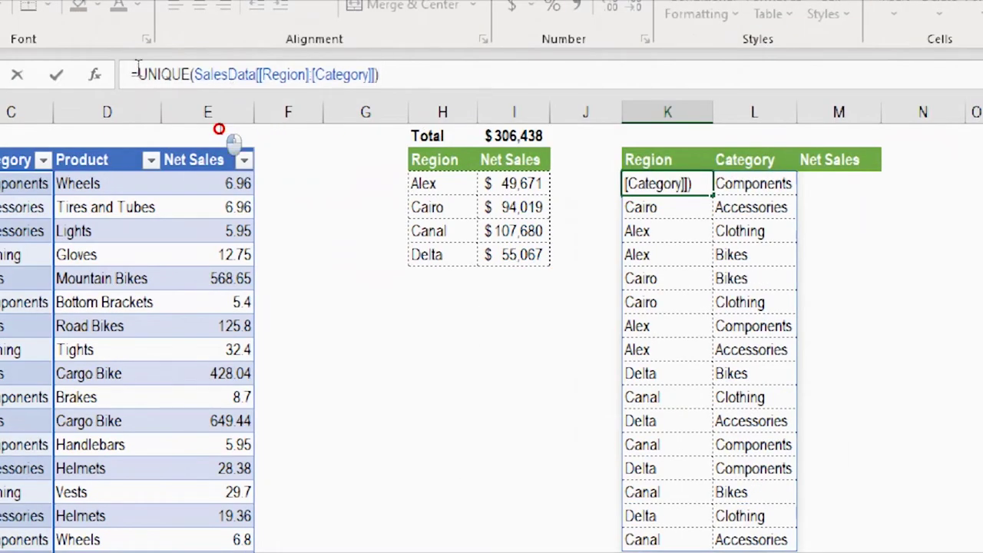
pyautogui.write('Sort')
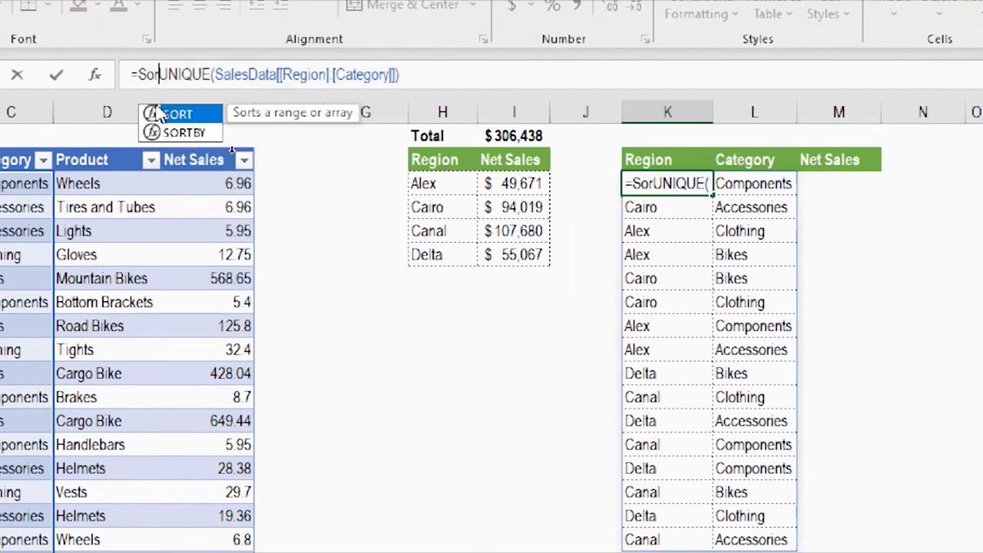
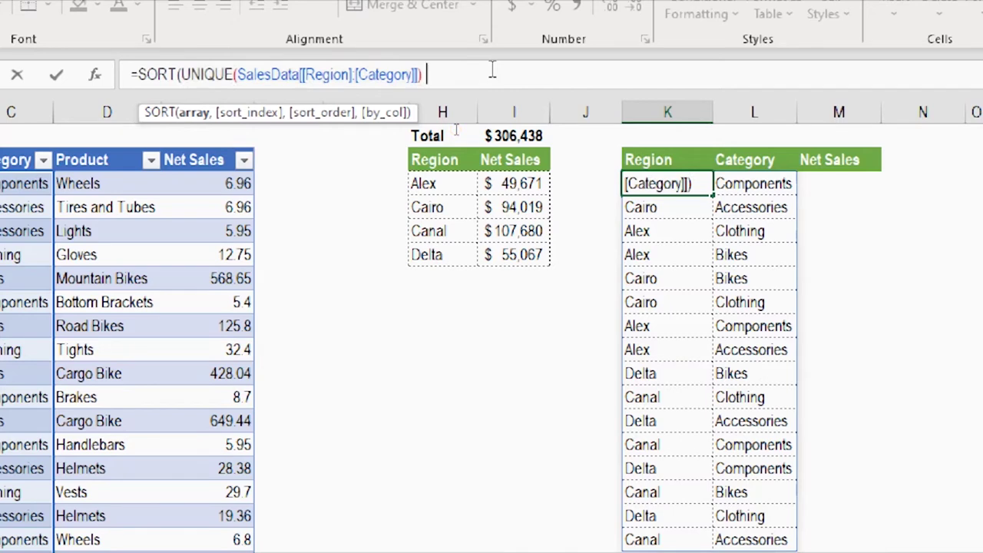
pyautogui.press('Return')
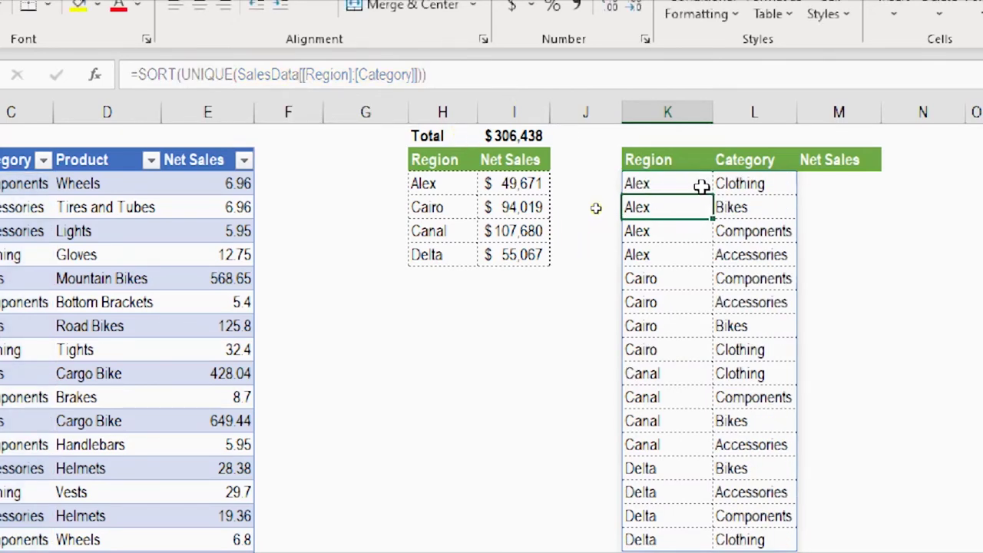
pyautogui.click(850, 187)
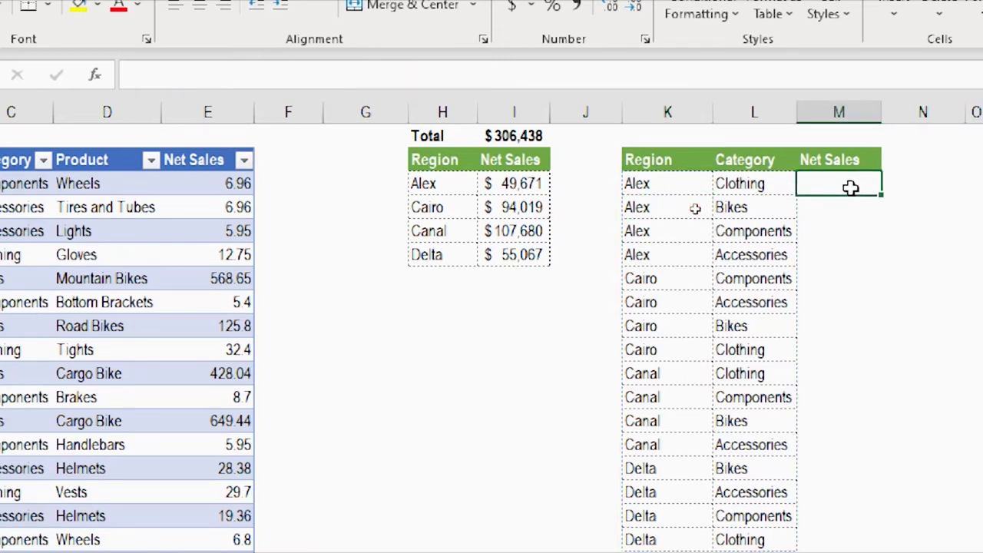
pyautogui.write('=')
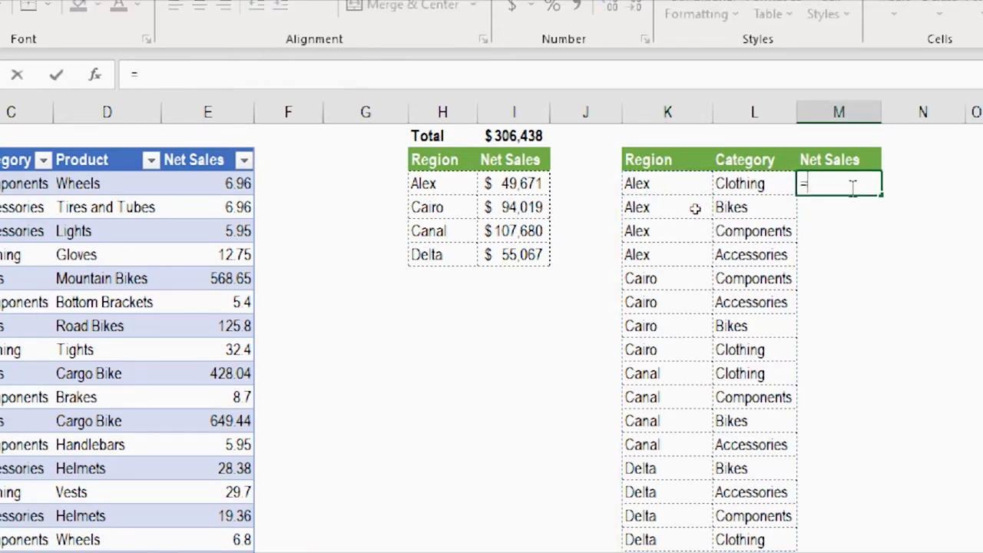
pyautogui.write('sumifs')
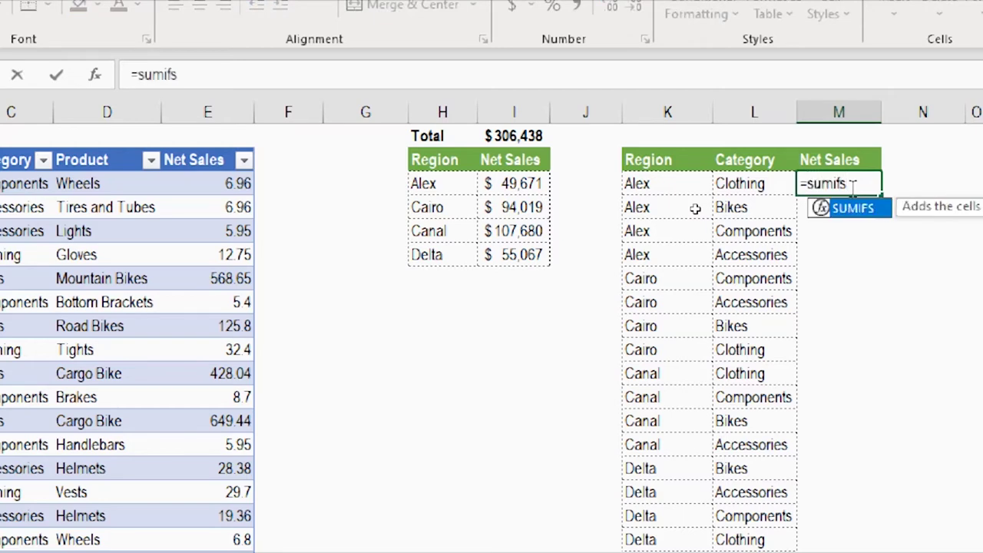
pyautogui.press('Tab')
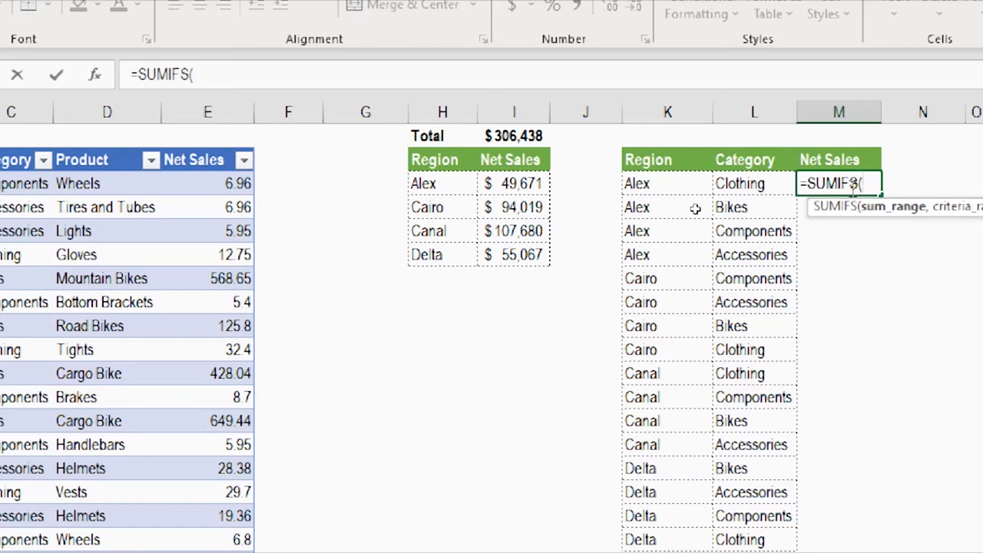
pyautogui.write('s')
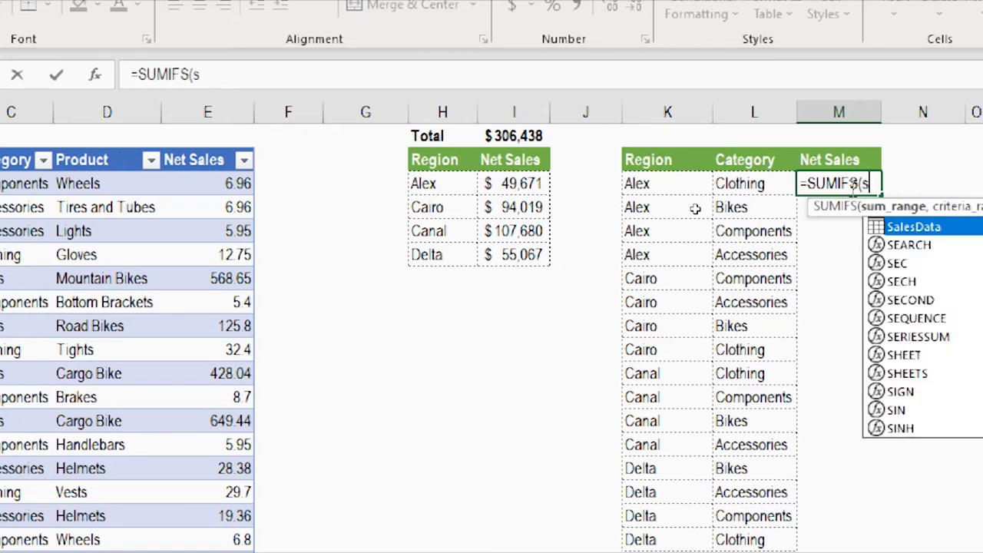
pyautogui.write('ale')
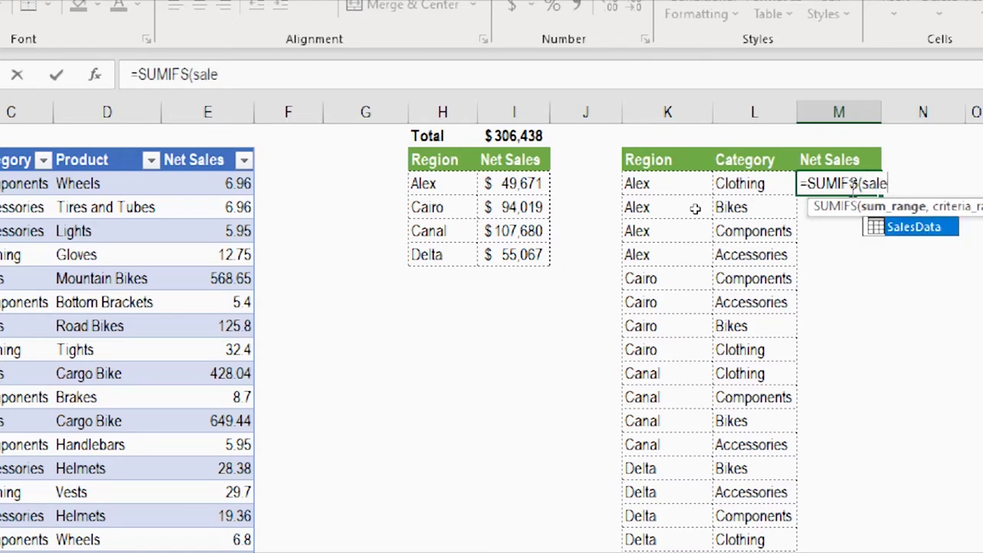
pyautogui.press('Tab')
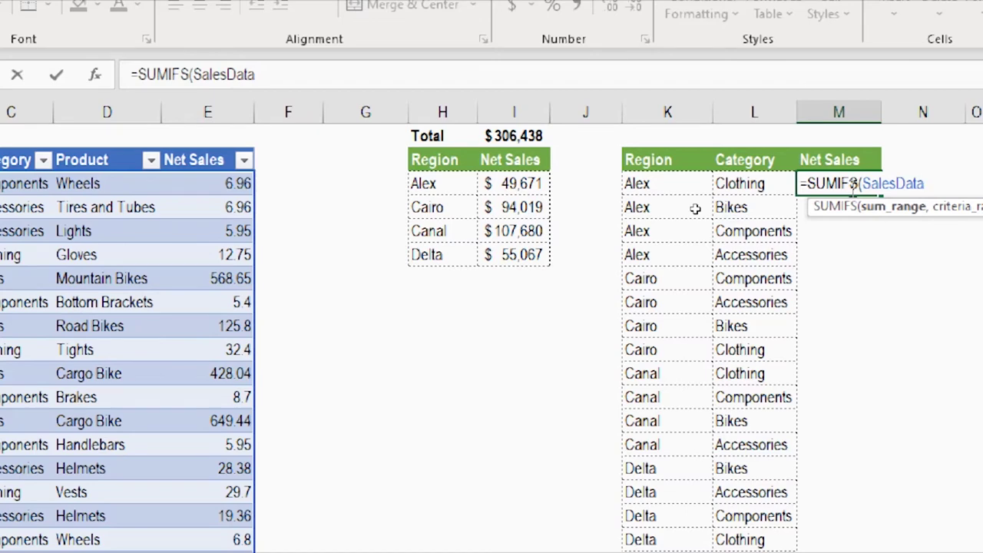
pyautogui.write('[ne')
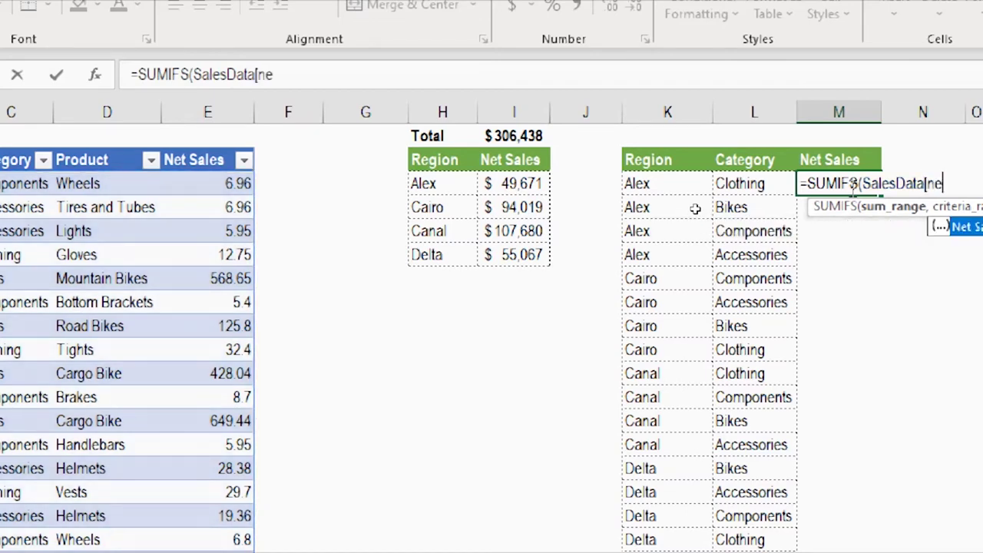
pyautogui.press('Tab')
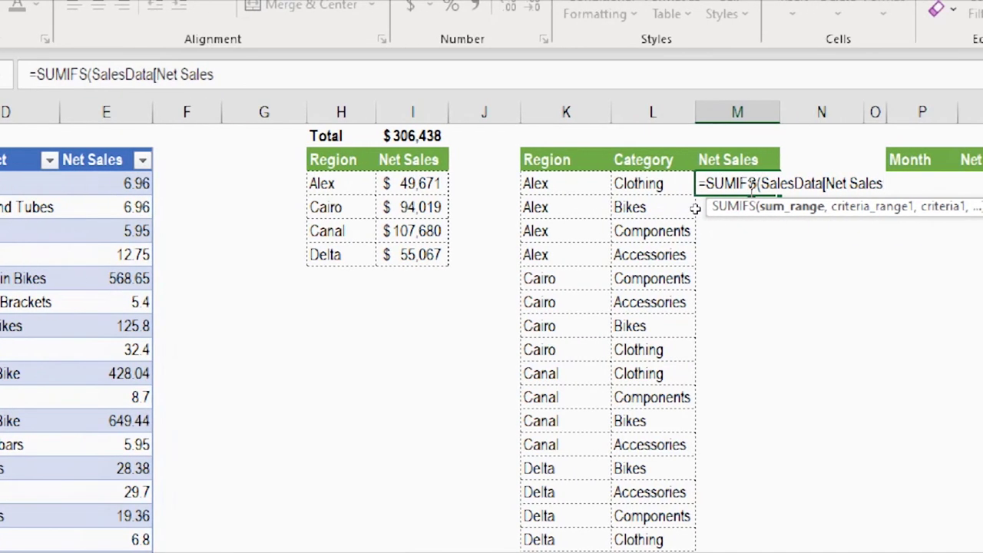
pyautogui.write(']')
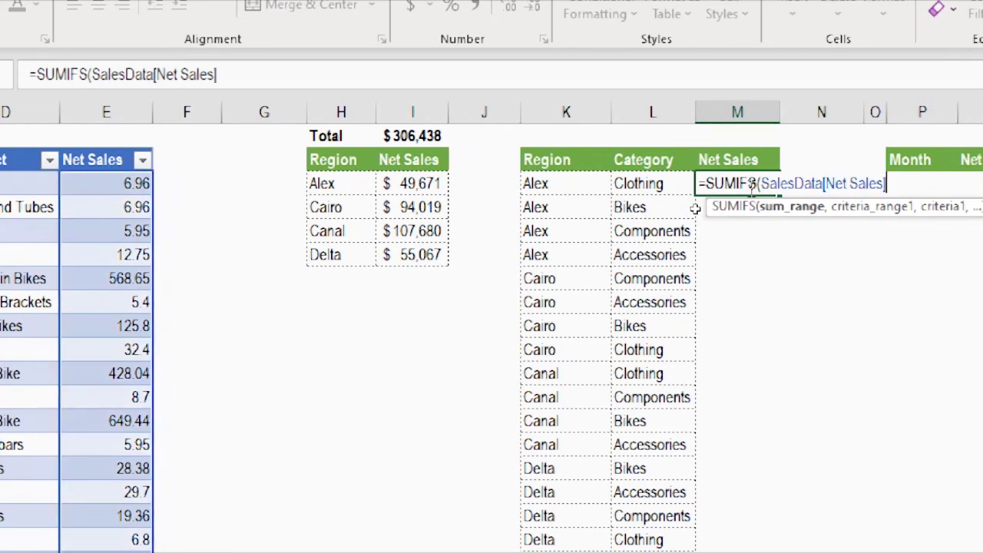
pyautogui.write(',')
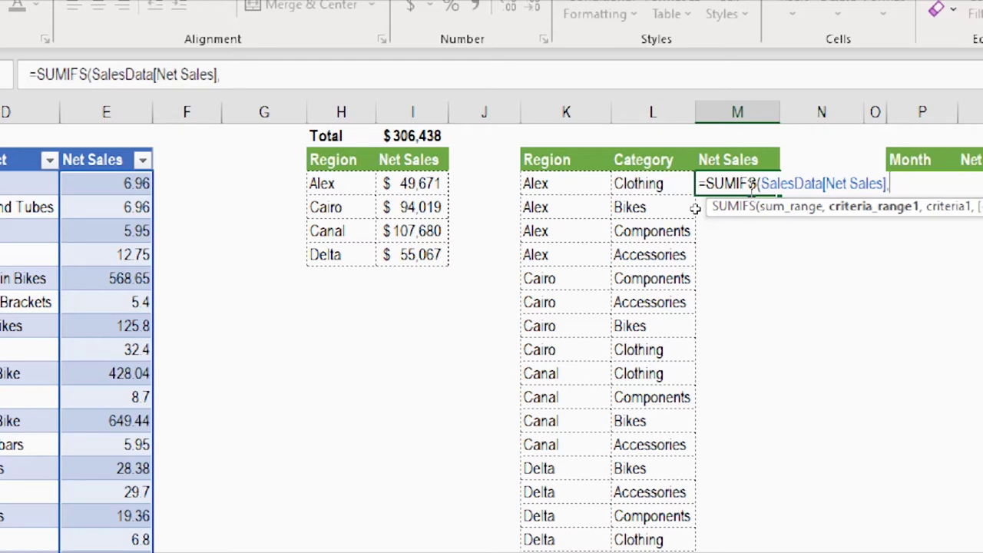
pyautogui.write('sales')
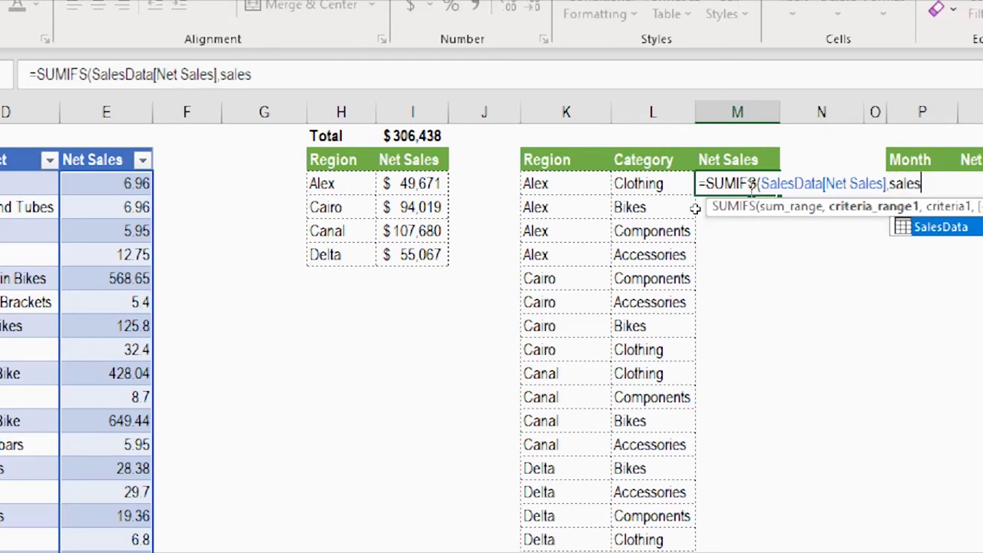
pyautogui.press('Tab')
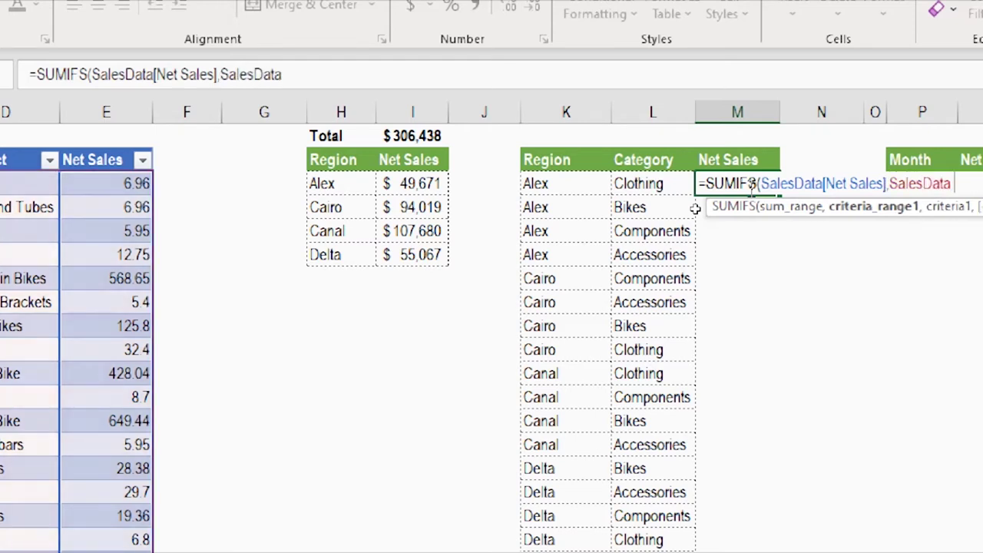
pyautogui.write('[re')
pyautogui.press('Tab')
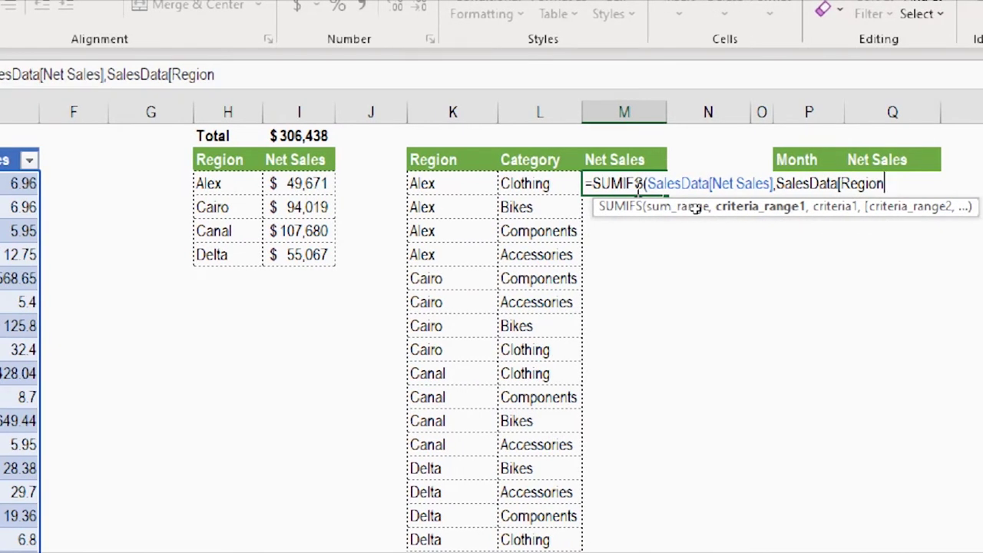
pyautogui.write(']')
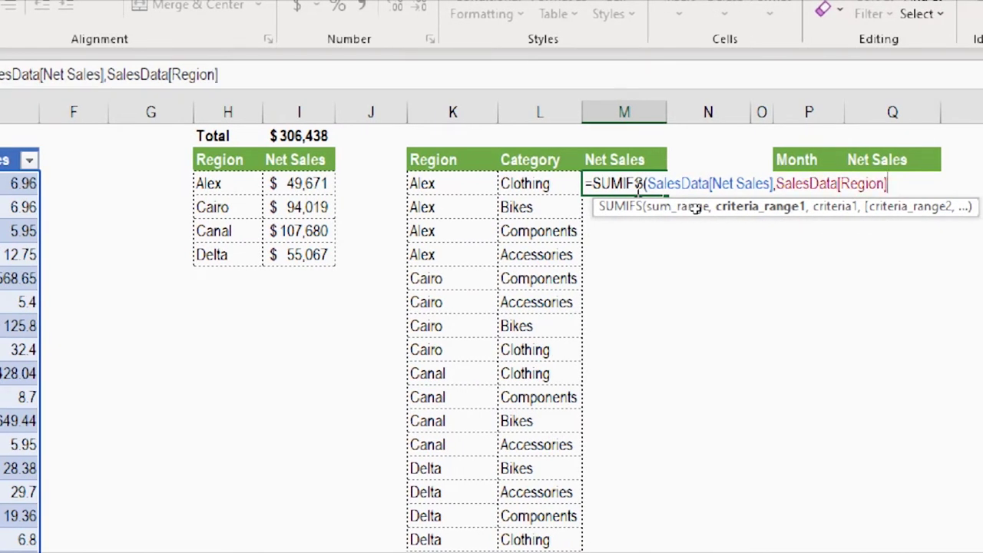
pyautogui.write(',')
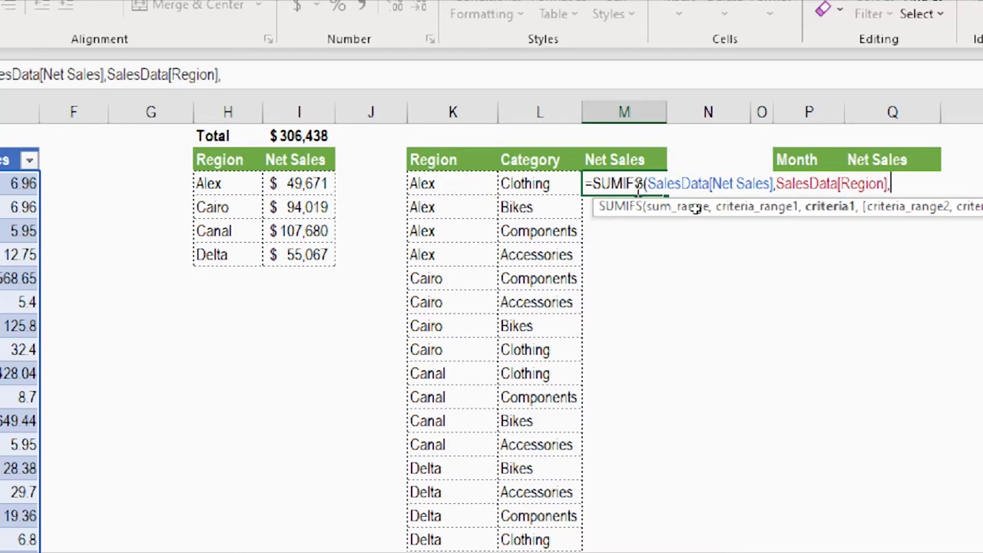
pyautogui.write(' k3')
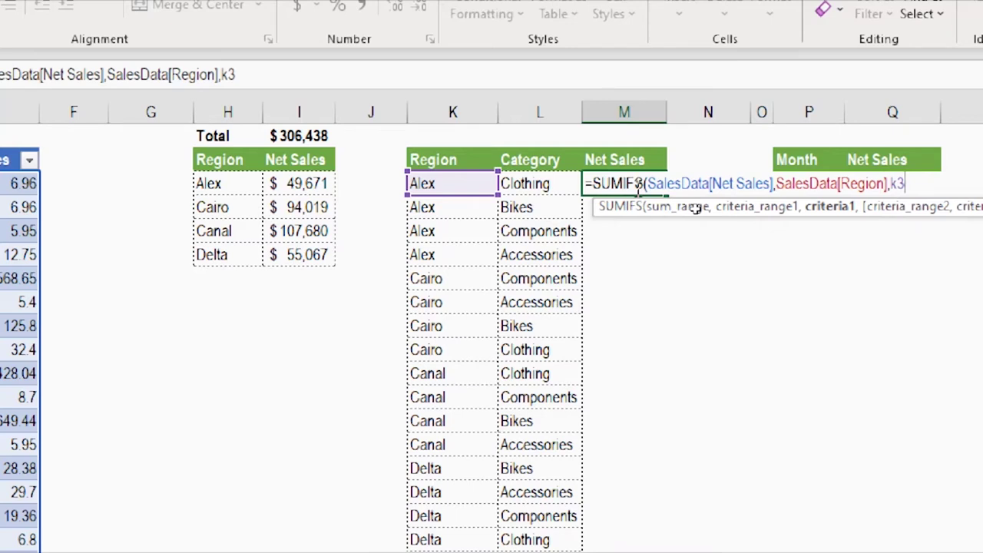
pyautogui.write('#')
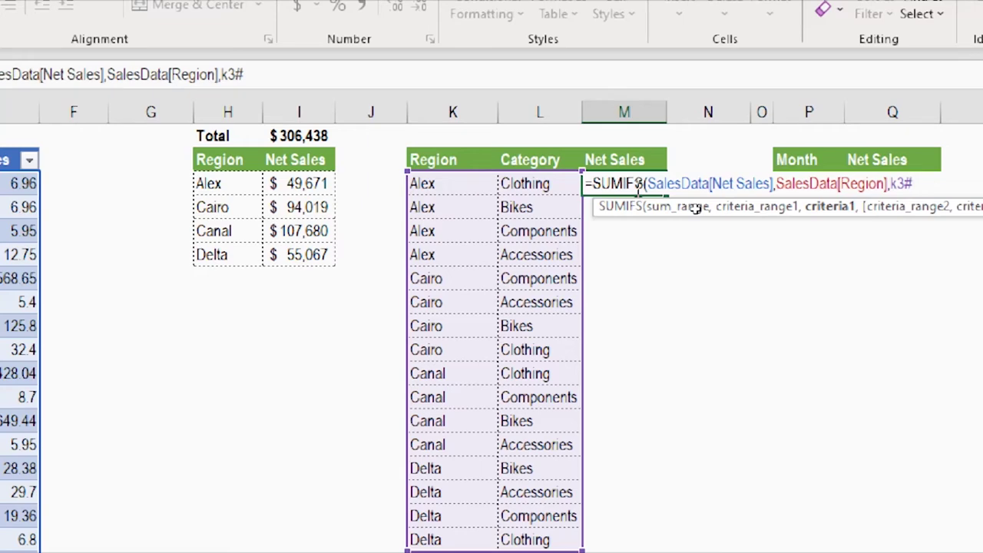
pyautogui.press('Return')
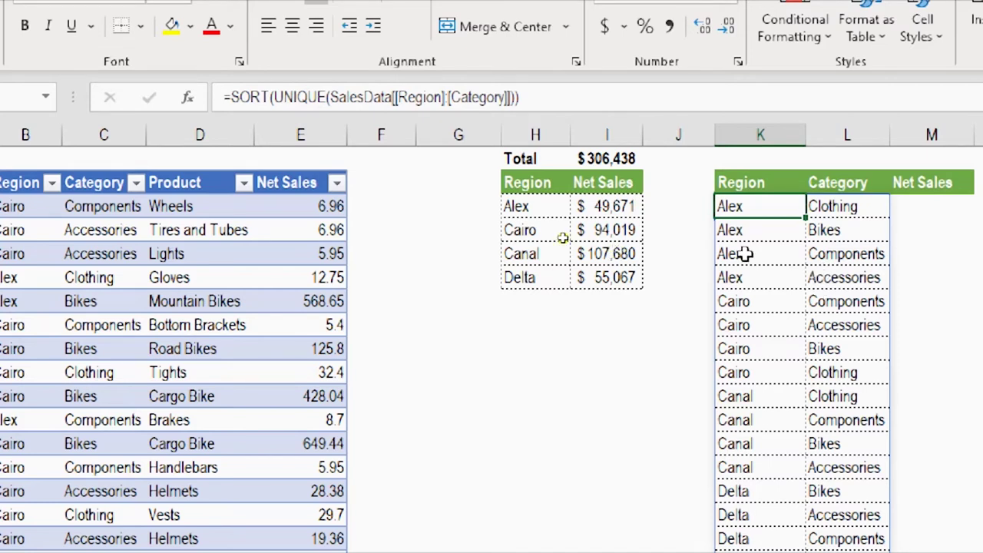
# Step: Wrap the K3 formula in INDEX to return only the first column, so it reads =INDEX(SORT(UNIQUE(SalesData[[Region]:[Category]])),,1)
pyautogui.click(230, 97)
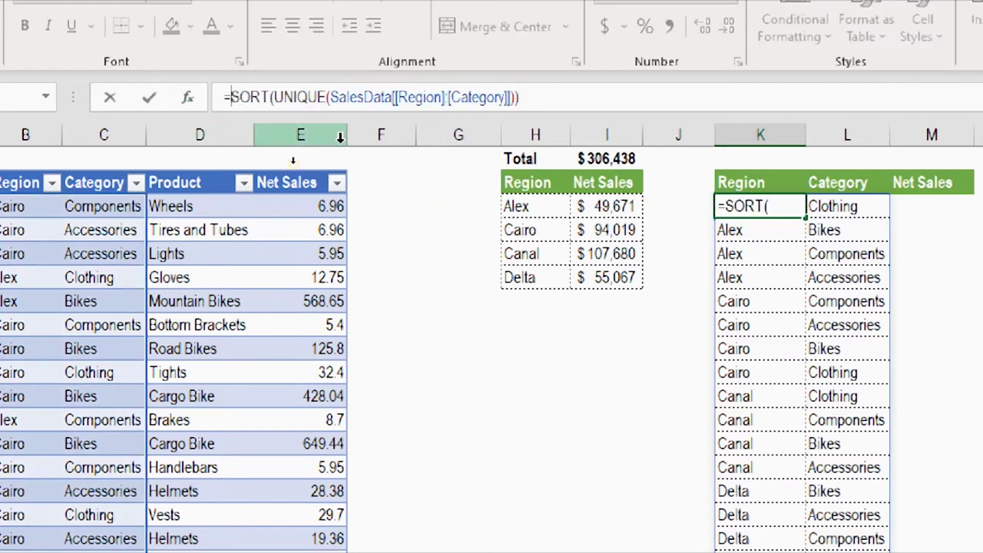
pyautogui.write('ind')
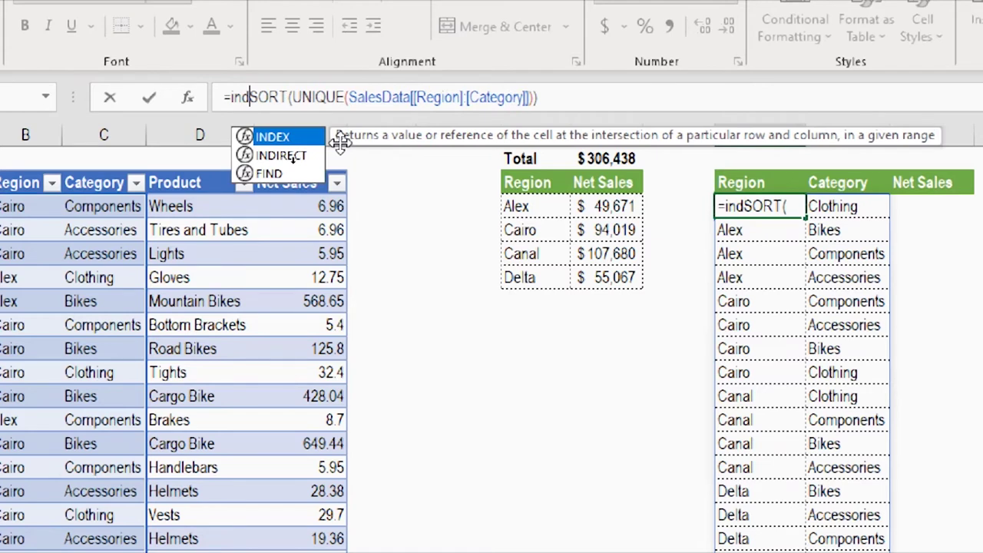
pyautogui.press('Tab')
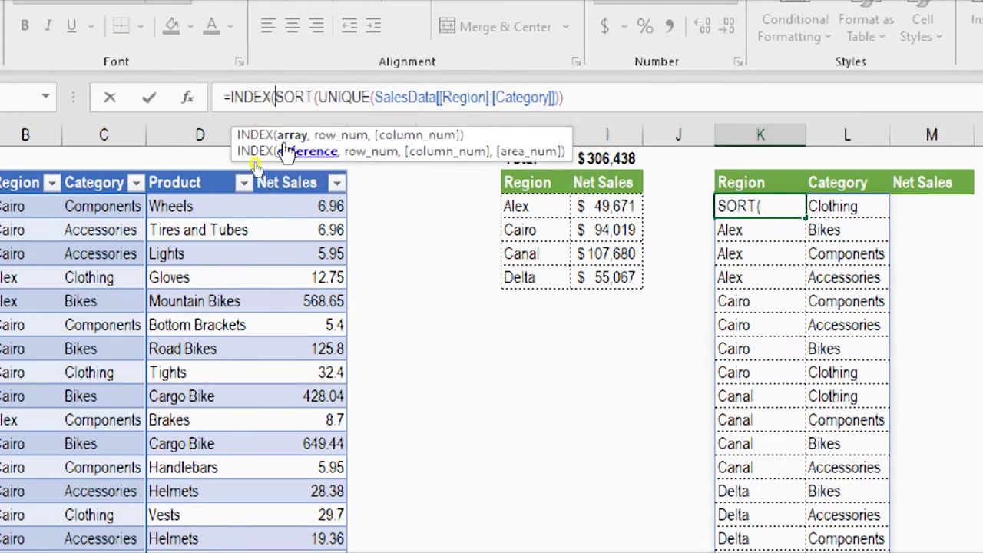
pyautogui.click(291, 136)
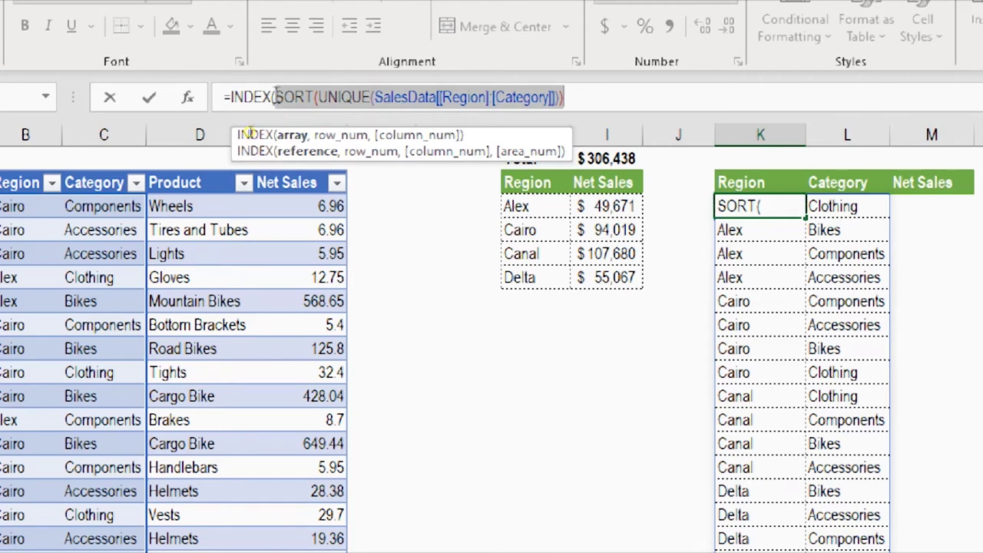
pyautogui.click(585, 100)
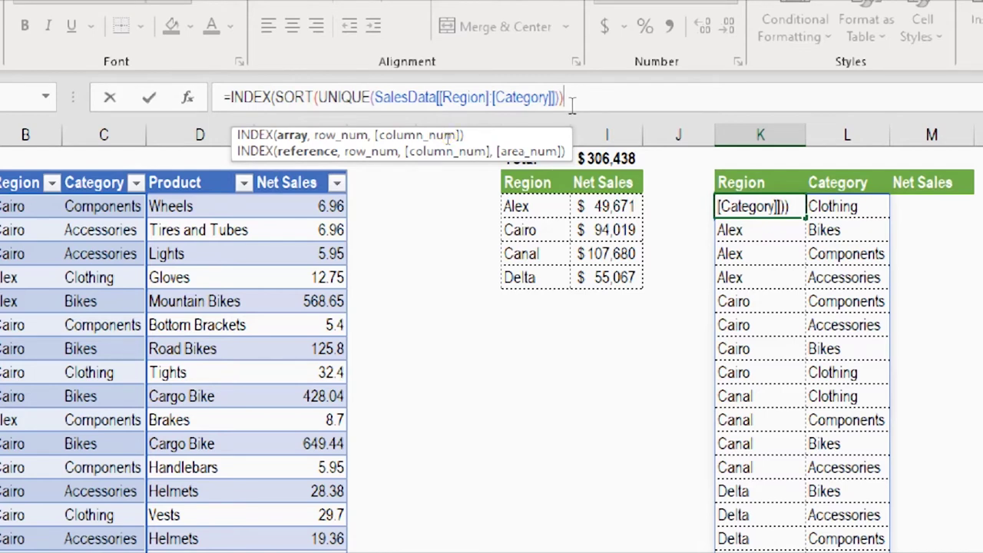
pyautogui.write(',,')
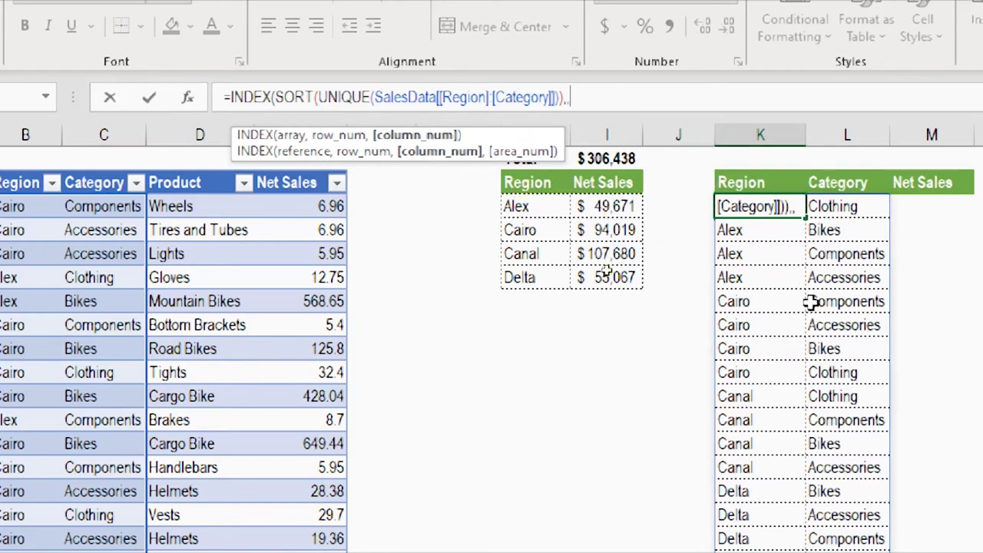
pyautogui.write('1')
pyautogui.write(')')
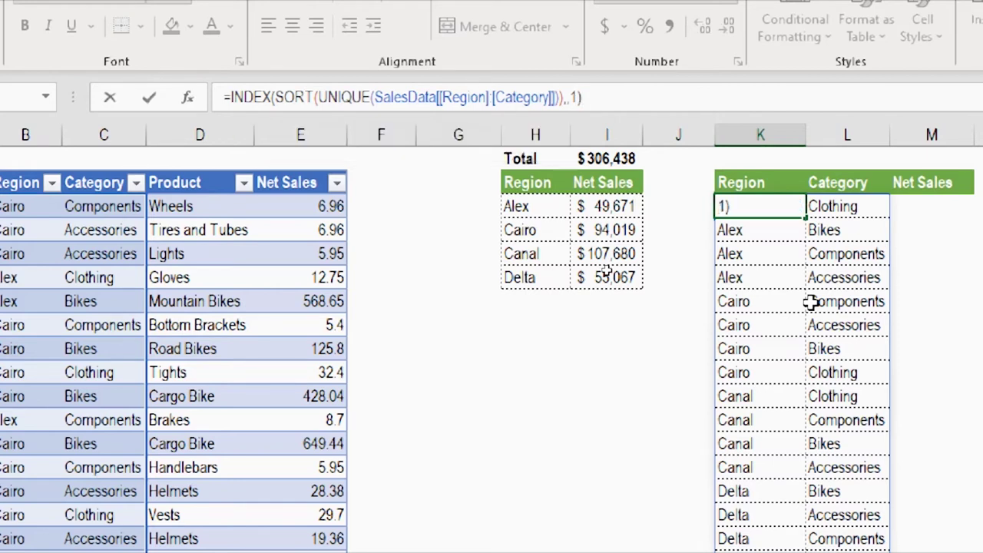
pyautogui.press('Return')
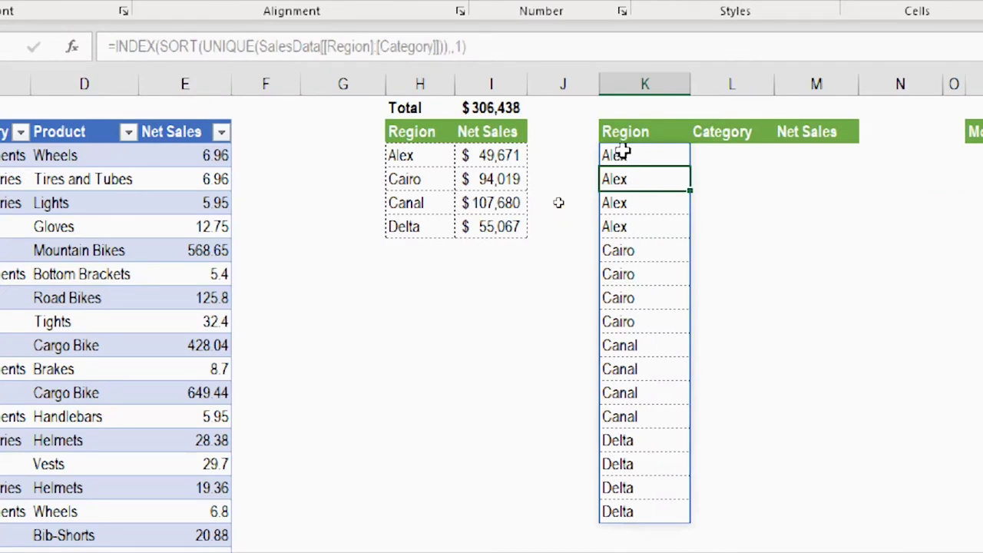
# Step: Copy the K3 formula into L3 and set its column number to 2, giving =INDEX(SORT(UNIQUE(SalesData[[Region]:[Category]])),,2)
pyautogui.click(622, 153)
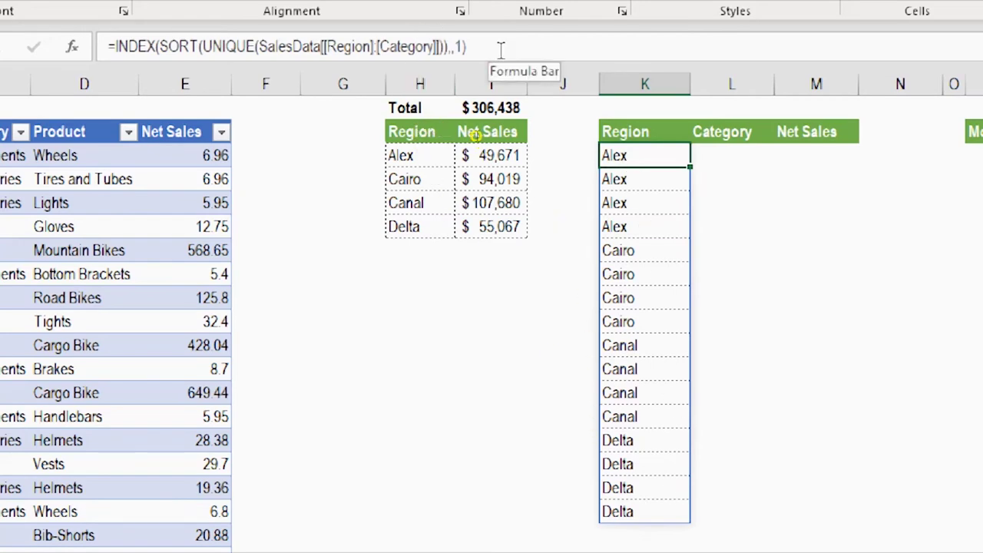
pyautogui.moveTo(501, 50); pyautogui.dragTo(97, 15)
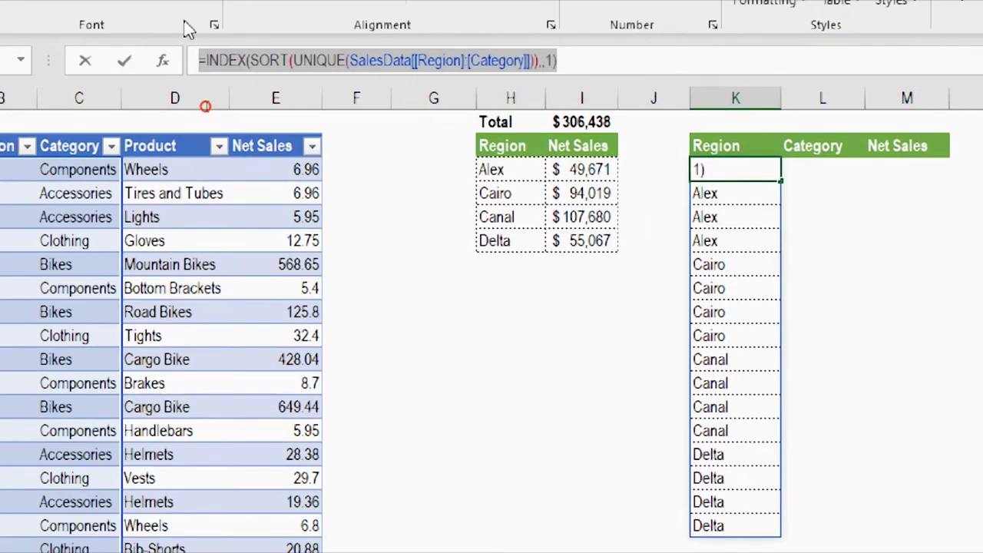
pyautogui.press('Escape')
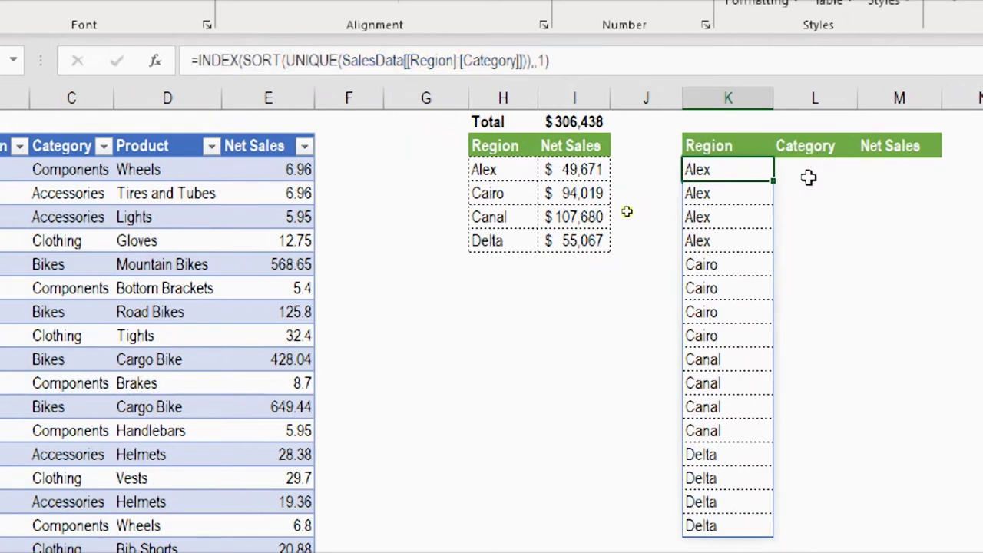
pyautogui.doubleClick(807, 172)
pyautogui.click(808, 172)
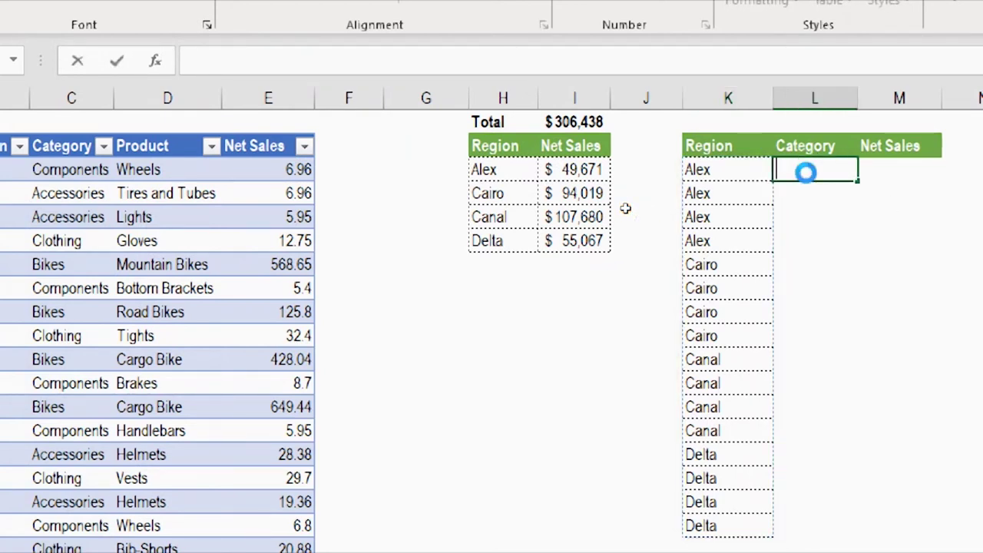
pyautogui.write('=INDEX(SORT(UNIQUE(SalesData[[Region]:[Category]]),,1)')
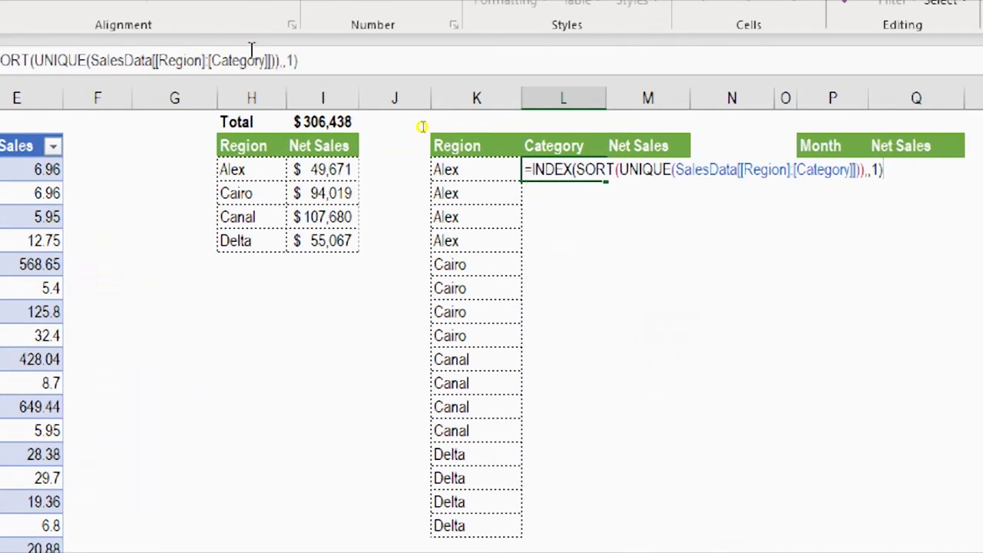
pyautogui.doubleClick(291, 60)
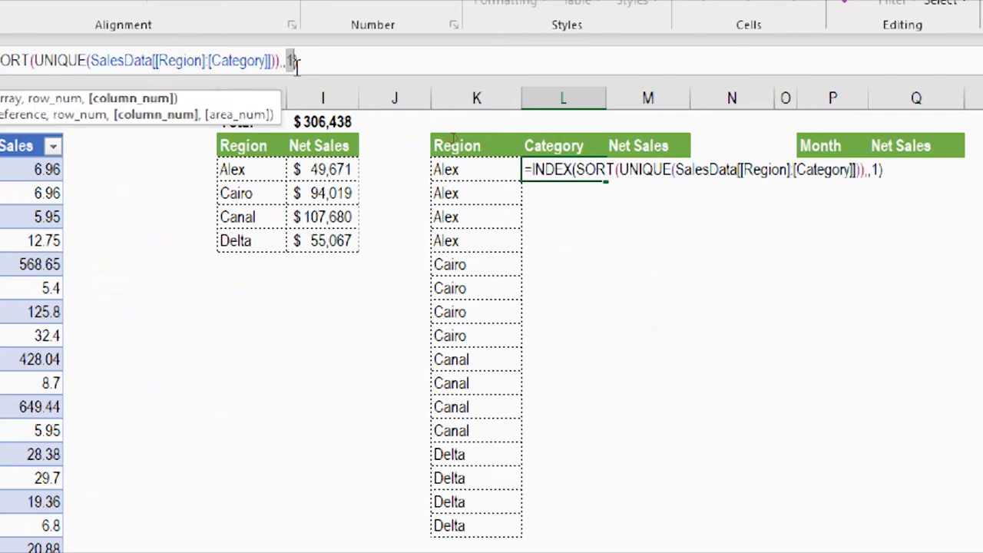
pyautogui.write('2')
pyautogui.press('Return')
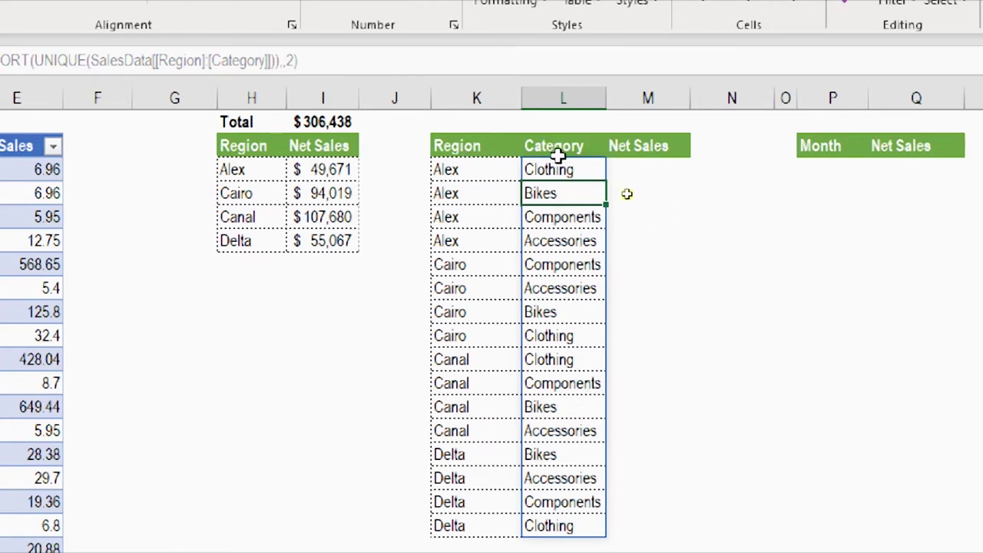
# Step: Enter =SUMIFS(SalesData[Net Sales],SalesData[Region],K3#,SalesData[Category],L3#) in M3 to total net sales per region and category
pyautogui.click(637, 173)
pyautogui.write('=')
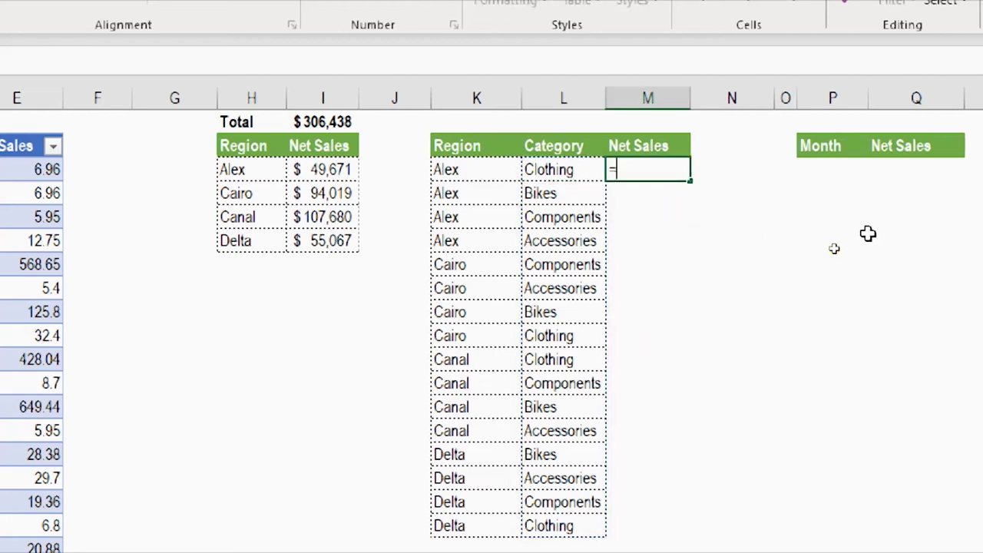
pyautogui.write('s')
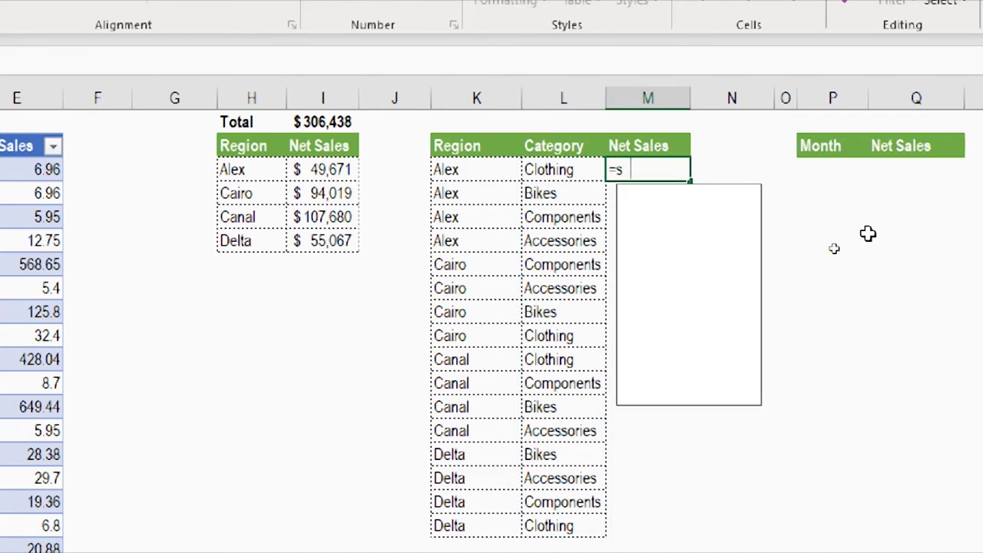
pyautogui.write('umifs')
pyautogui.press('Tab')
pyautogui.write('SalesData[Net Sales],SalesData[Region]')
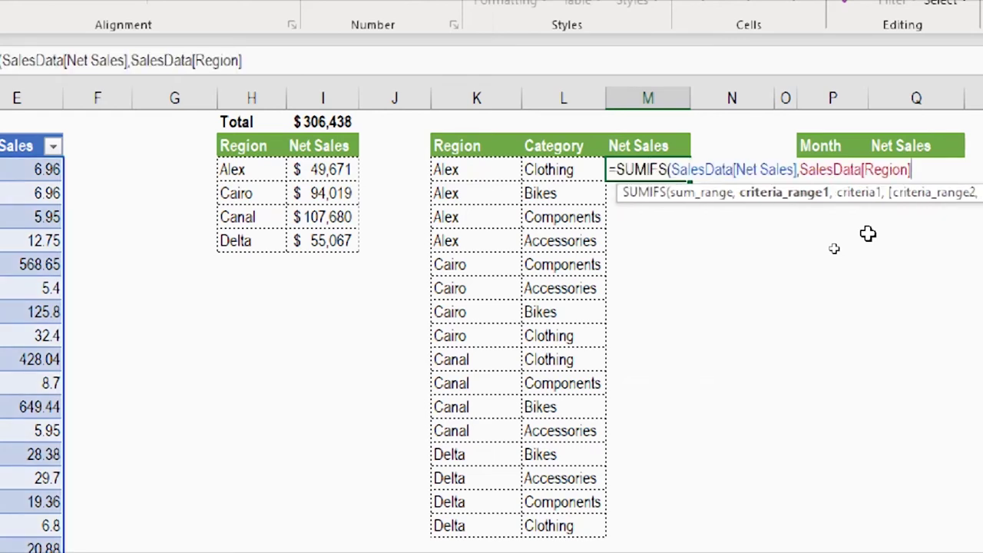
pyautogui.write(',')
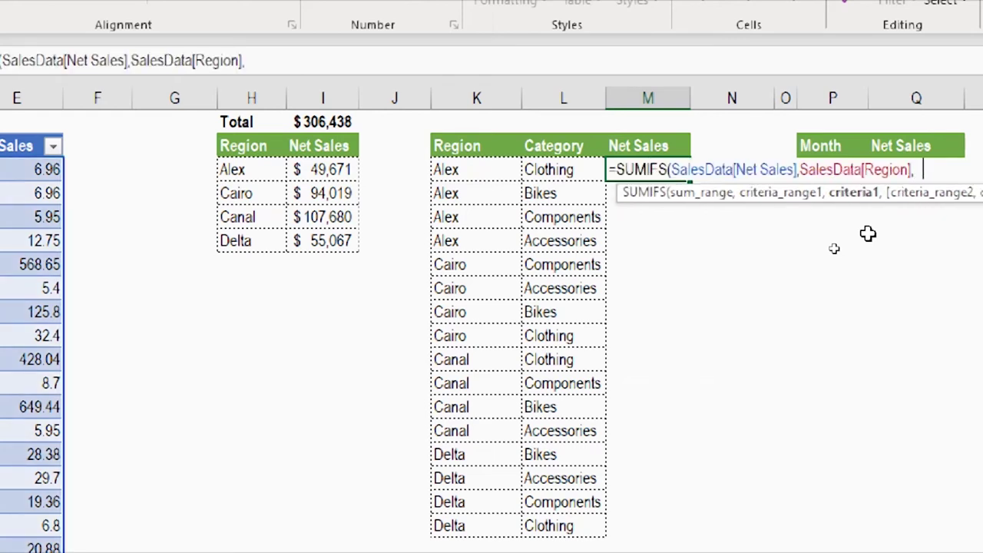
pyautogui.write('K3')
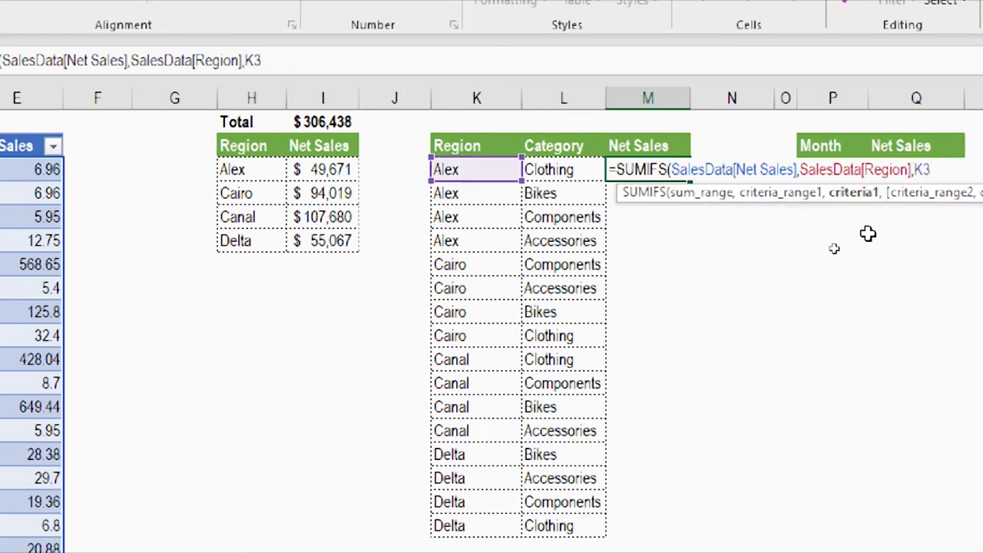
pyautogui.write('#')
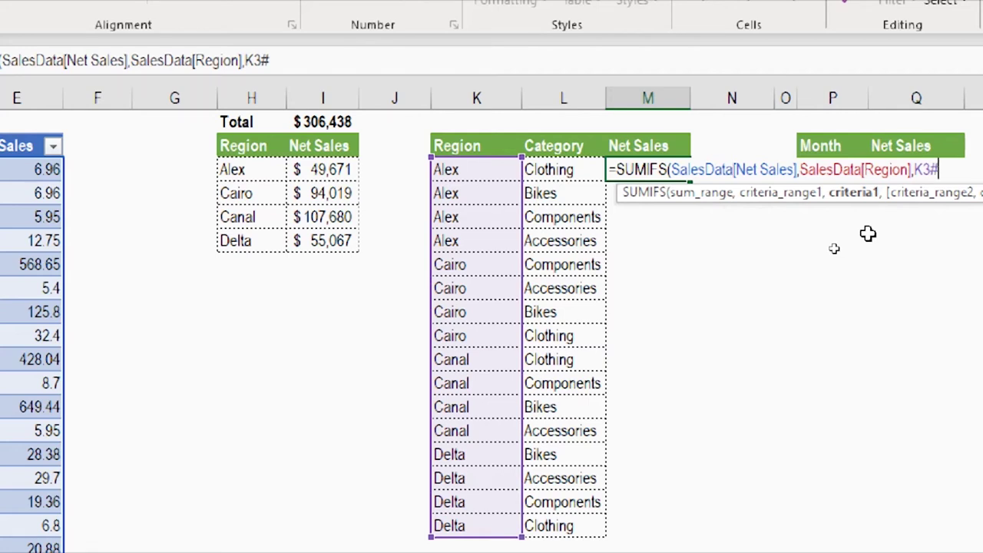
pyautogui.write(',')
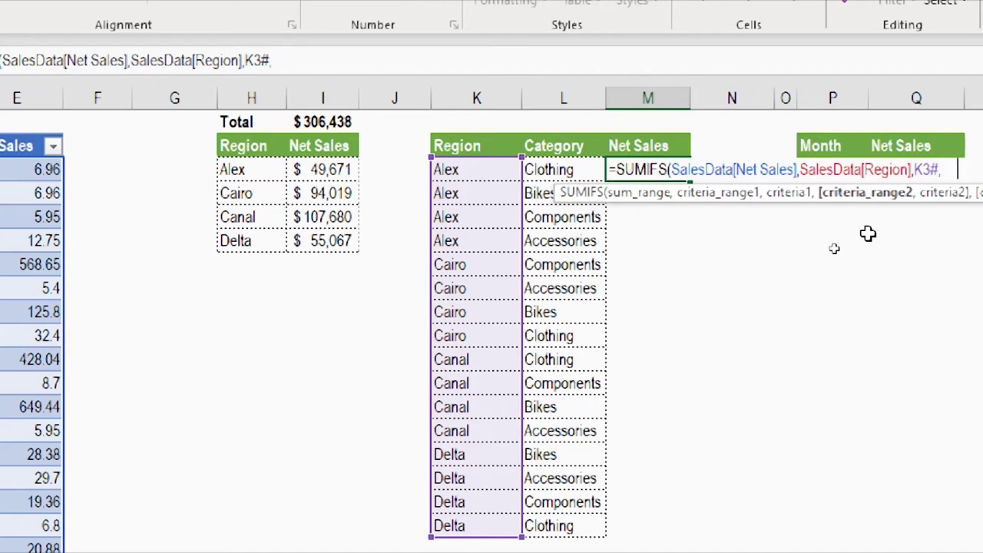
pyautogui.write('SalesData[Category],')
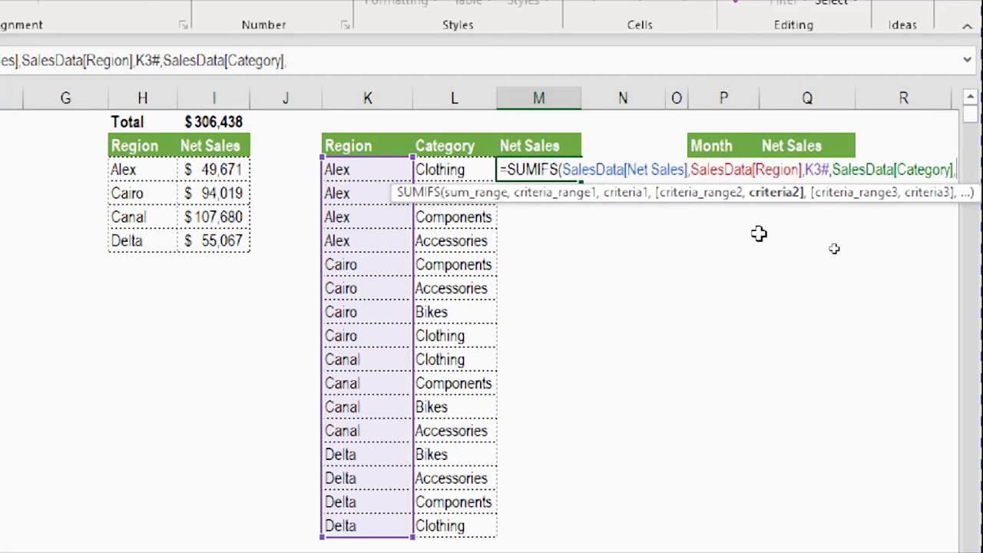
pyautogui.write('L')
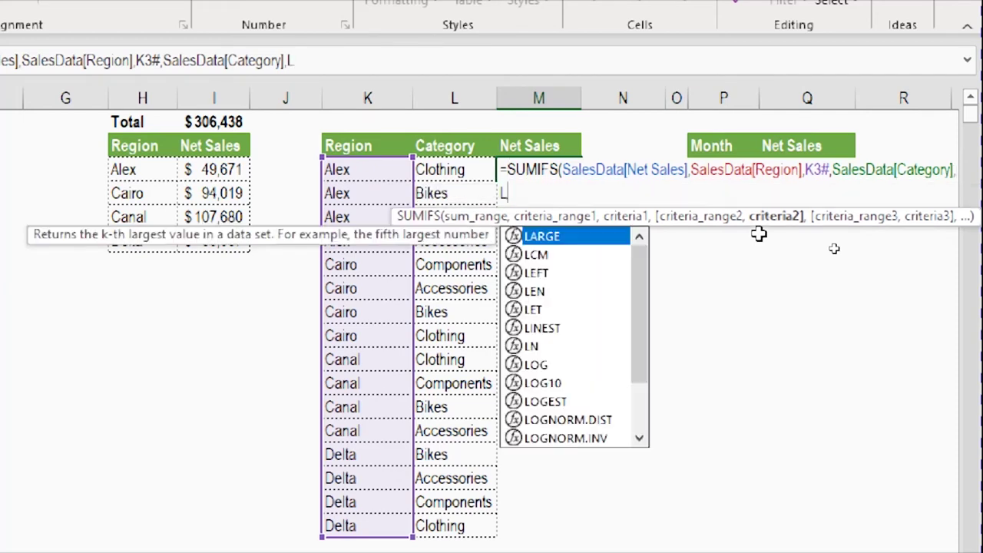
pyautogui.write('3')
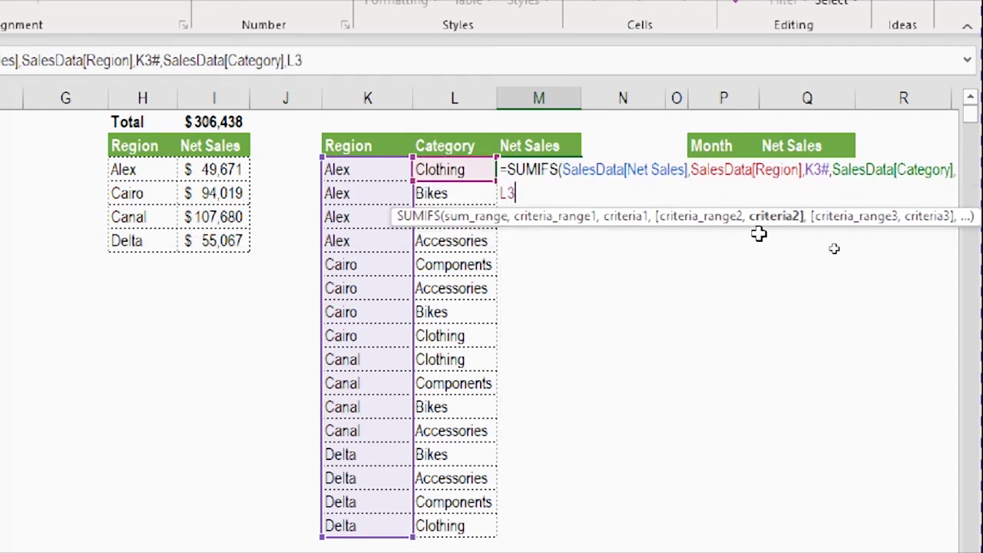
pyautogui.write('#')
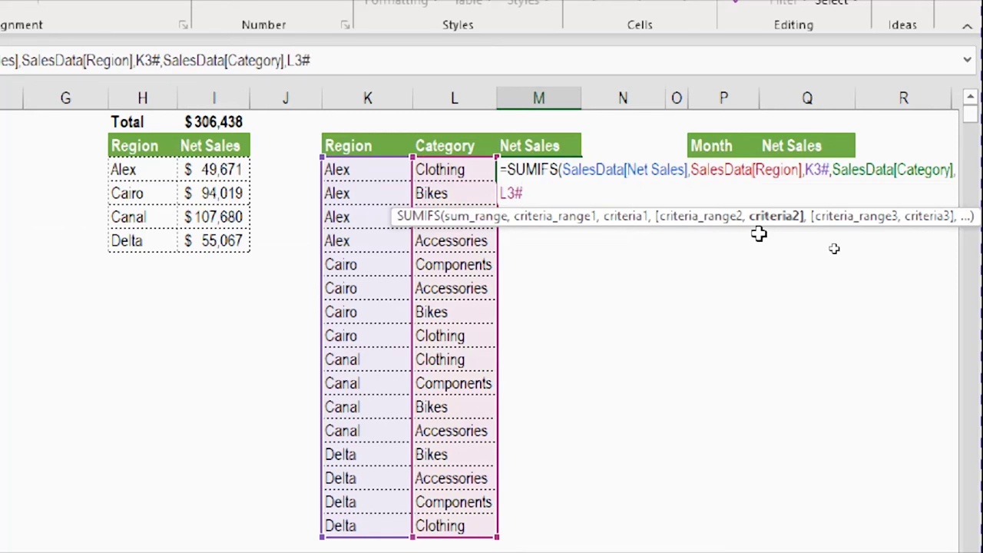
pyautogui.write(')')
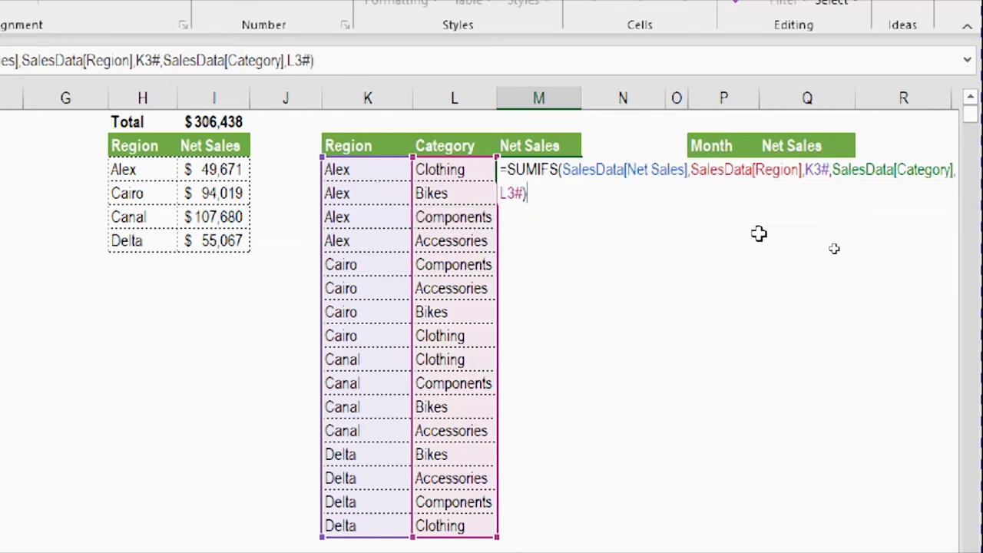
pyautogui.press('Return')
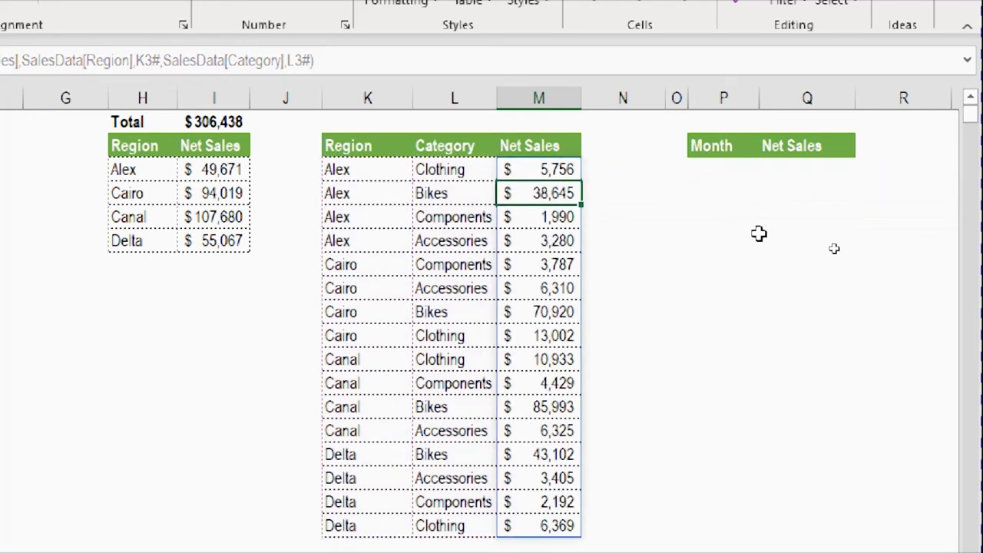
# Step: Copy the total formula from I1 into M1, above the Net Sales column of the region and category summary
pyautogui.press('Down')
pyautogui.press('Up')
pyautogui.press('Up')
pyautogui.press('Up')
pyautogui.press('Up')
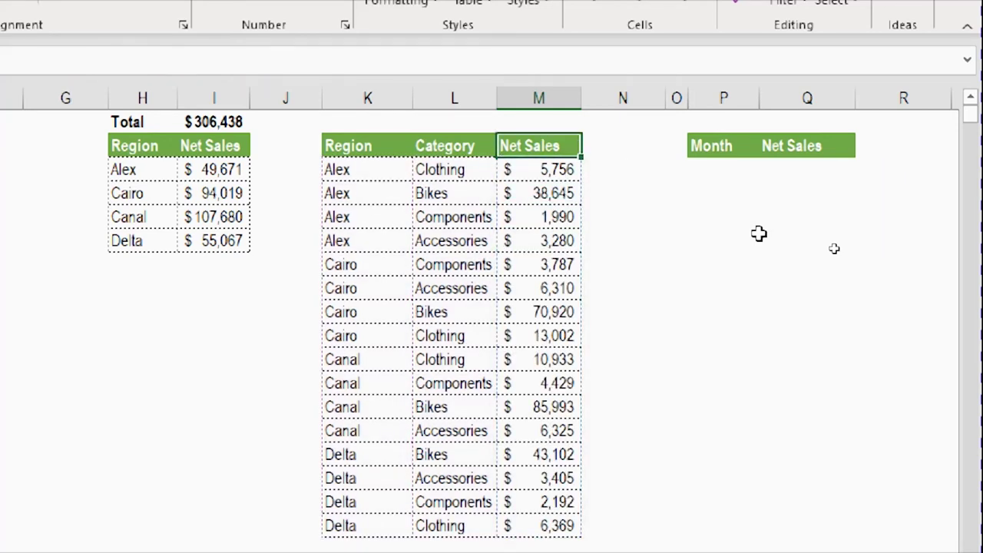
pyautogui.press('Left')
pyautogui.press('Left')
pyautogui.press('Left')
pyautogui.press('Left')
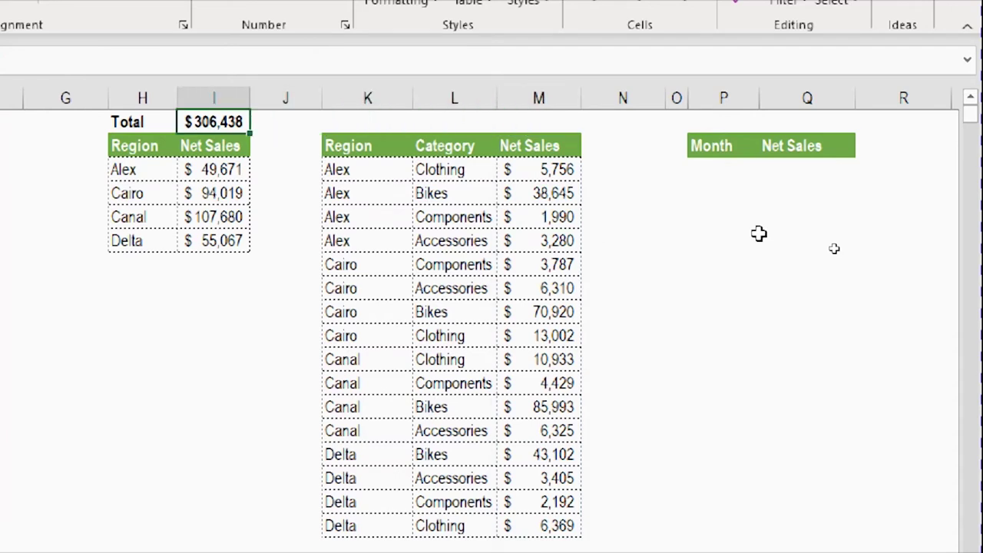
pyautogui.hotkey('ctrl', 'c')
pyautogui.press('Right')
pyautogui.press('Right')
pyautogui.press('Right')
pyautogui.press('Right')
pyautogui.press('Return')
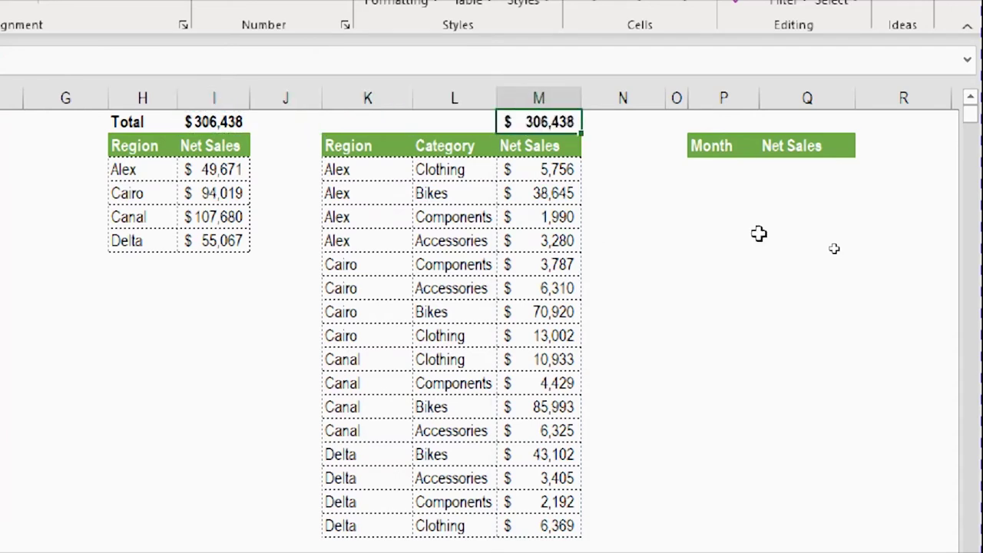
# Step: Copy the Total label from H1 into K1, above the Region header of the second summary
pyautogui.press('Down')
pyautogui.press('Up')
pyautogui.press('Down')
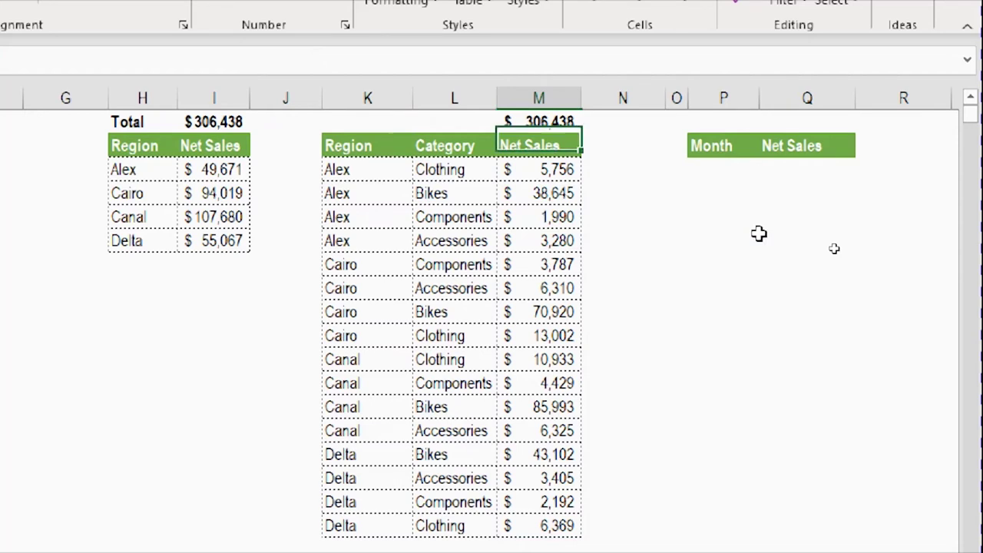
pyautogui.press('Down')
pyautogui.press('Up')
pyautogui.press('Up')
pyautogui.press('Left')
pyautogui.press('Left')
pyautogui.press('Left')
pyautogui.press('Left')
pyautogui.press('Left')
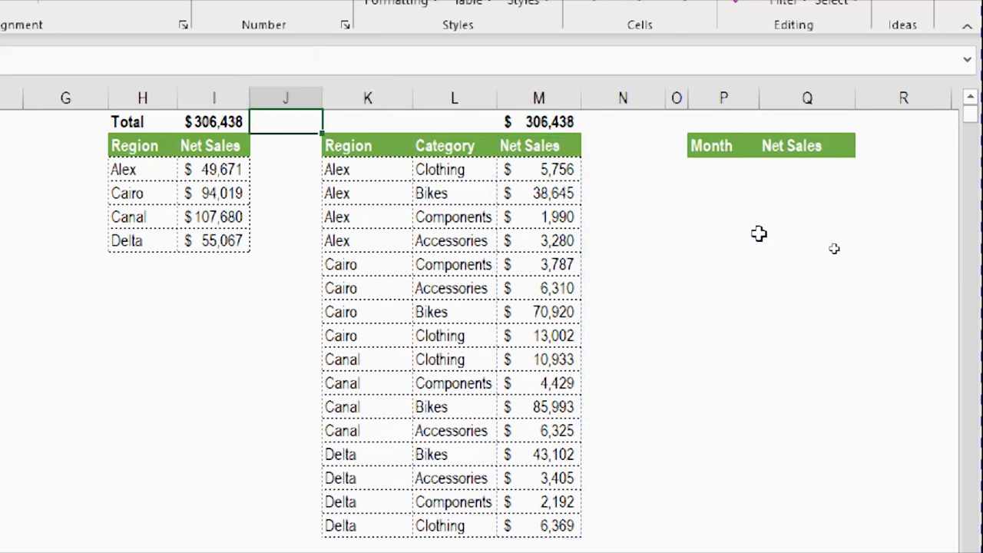
pyautogui.hotkey('ctrl', 'c')
pyautogui.press('Right')
pyautogui.press('Right')
pyautogui.press('Right')
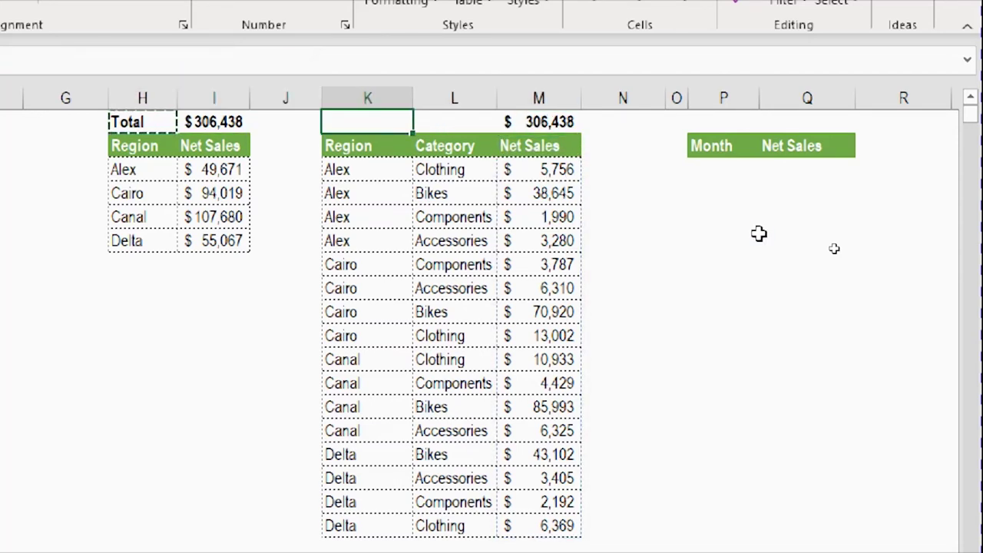
pyautogui.press('Return')
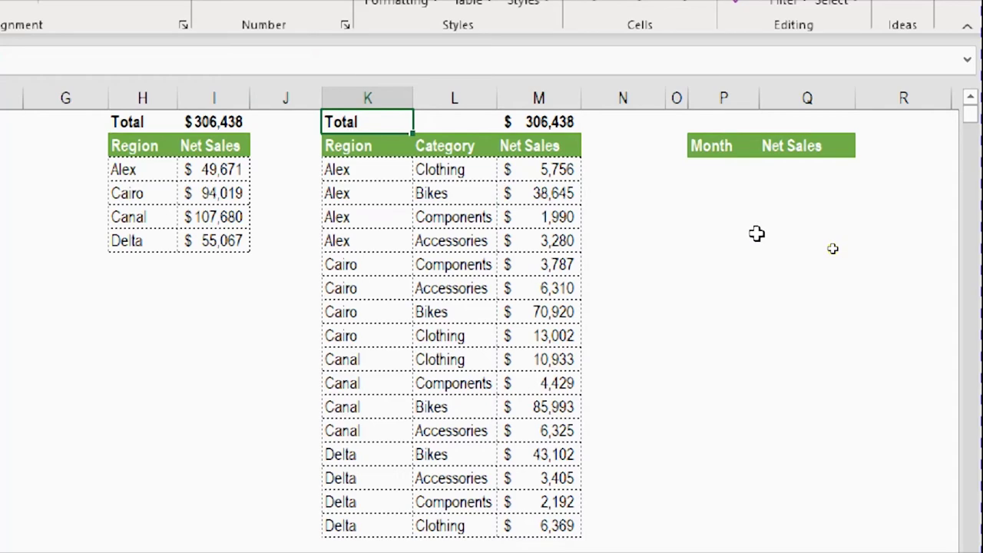
pyautogui.press('Down')
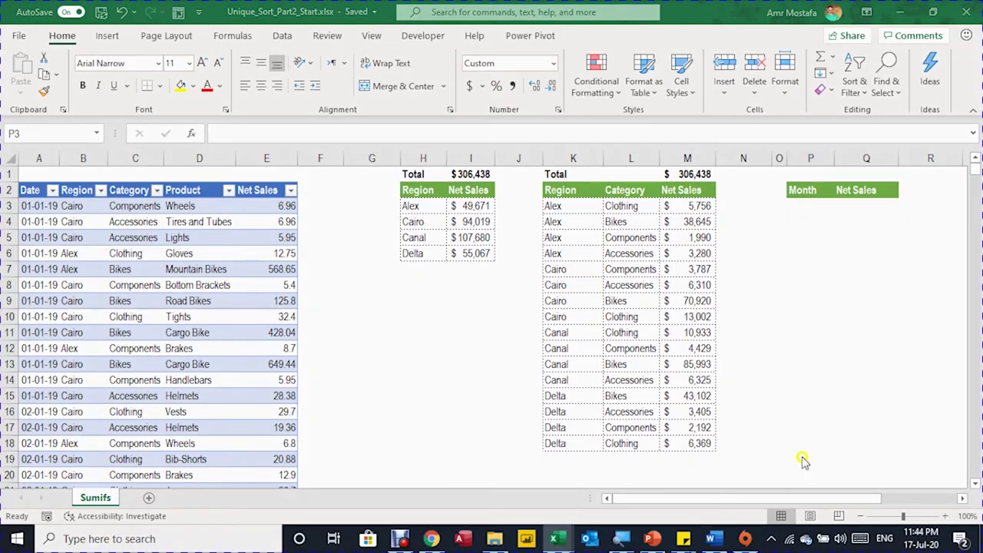
# Step: Enter =UNIQUE(SalesData[Date]) in P3 to list the distinct dates under the Month header
pyautogui.click(714, 173)
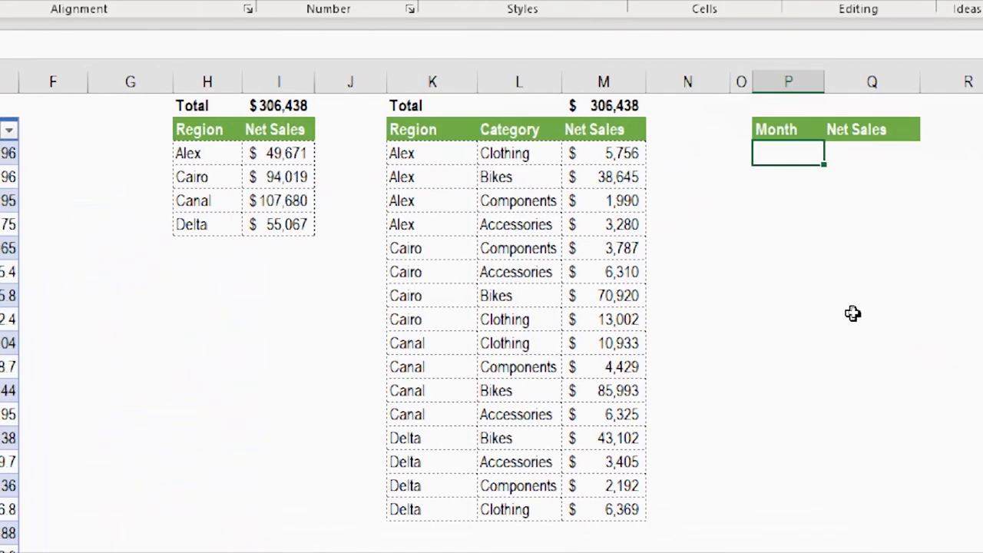
pyautogui.write('=uni')
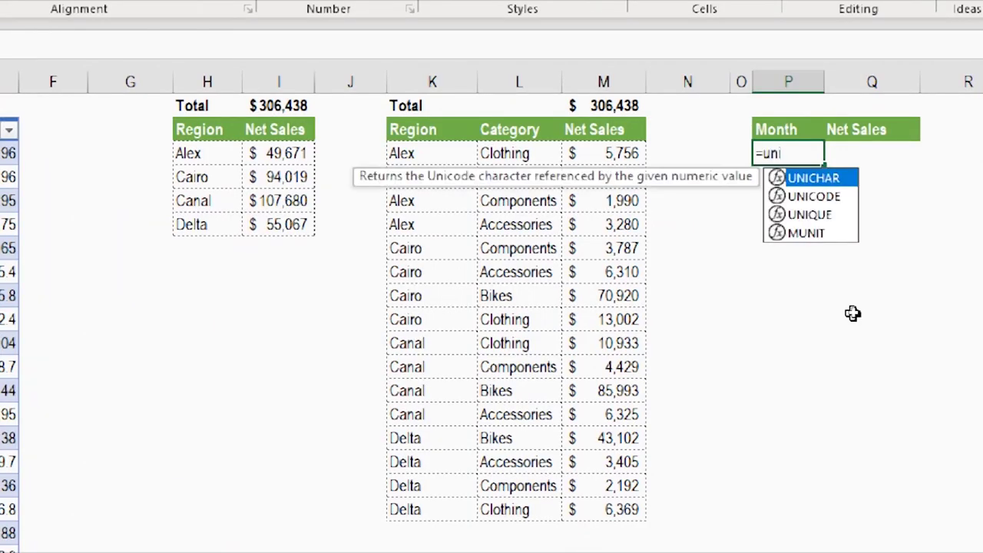
pyautogui.press('Down')
pyautogui.press('Down')
pyautogui.press('Tab')
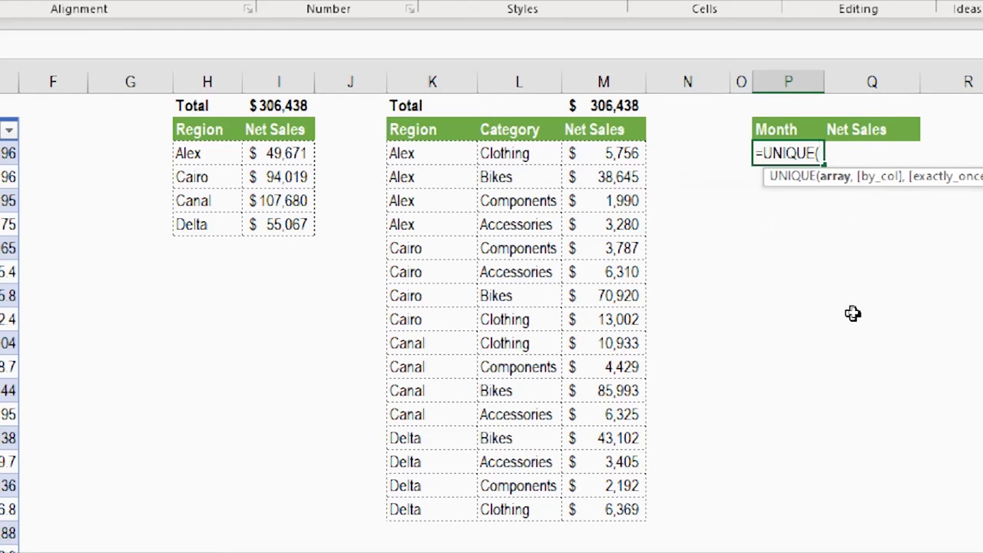
pyautogui.write('sale')
pyautogui.press('Tab')
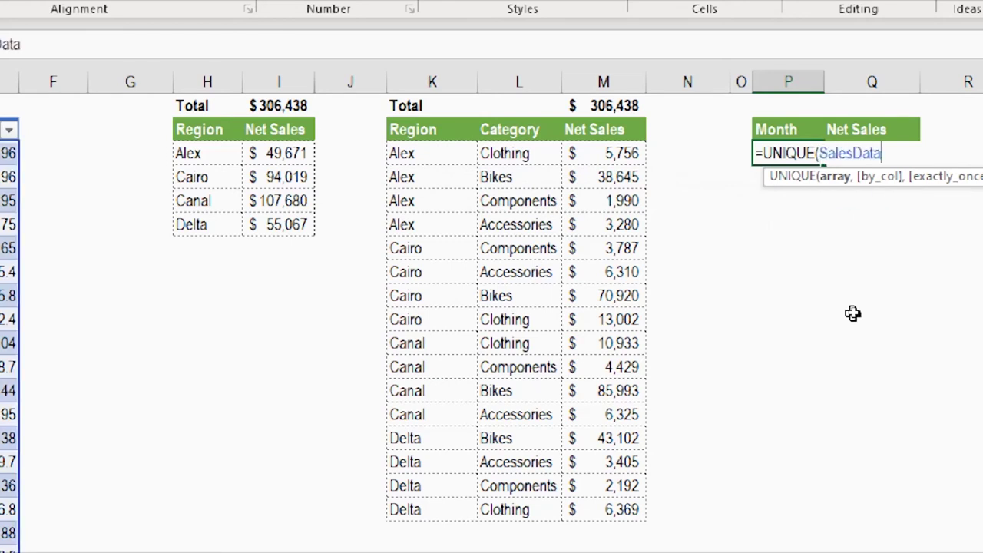
pyautogui.write('[dat')
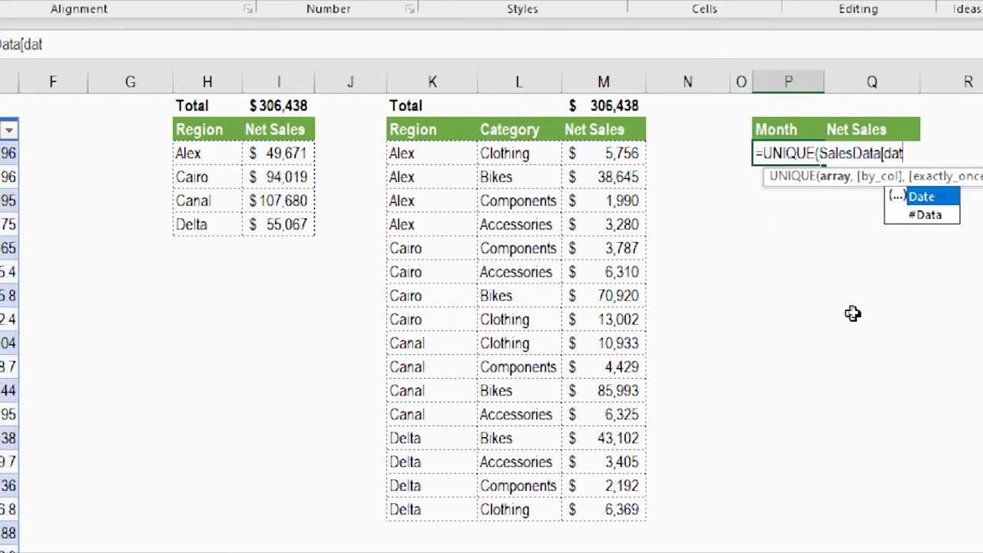
pyautogui.press('Tab')
pyautogui.write('])')
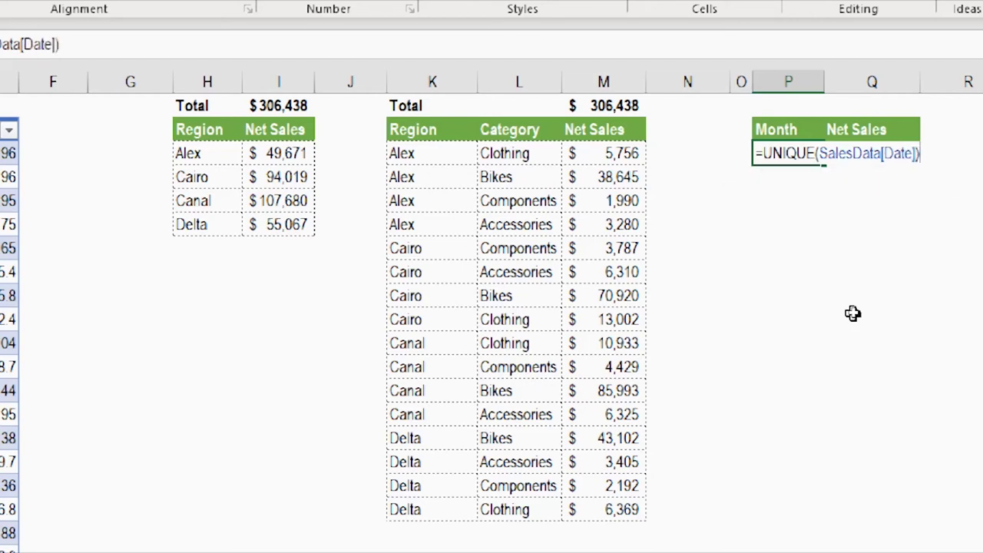
pyautogui.press('Return')
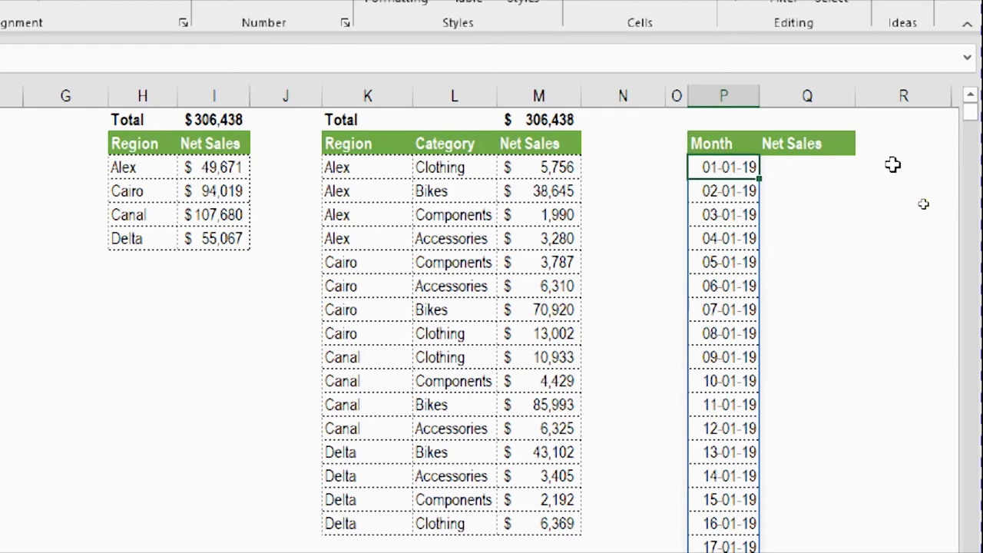
# Step: Select the spilled dates from P3 to the end of the list to check their count and date range
pyautogui.hotkey('ctrl', 'shift', 'Down')
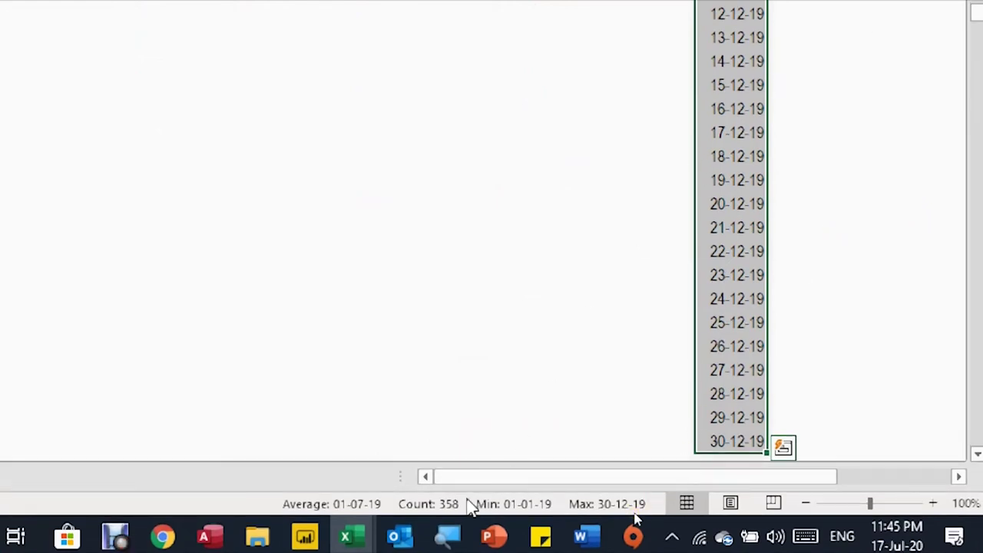
pyautogui.click(750, 328)
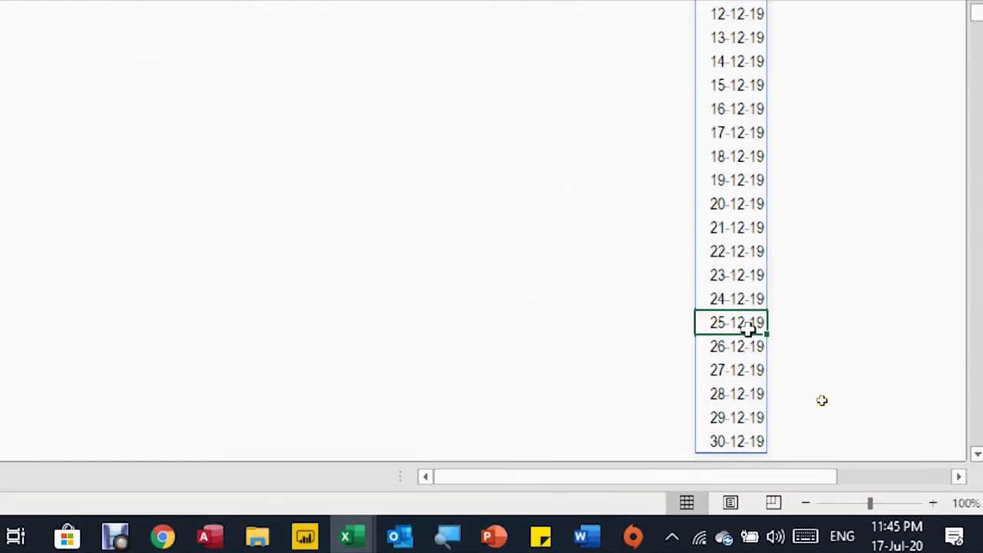
pyautogui.hotkey('ctrl', 'Up')
pyautogui.press('Up')
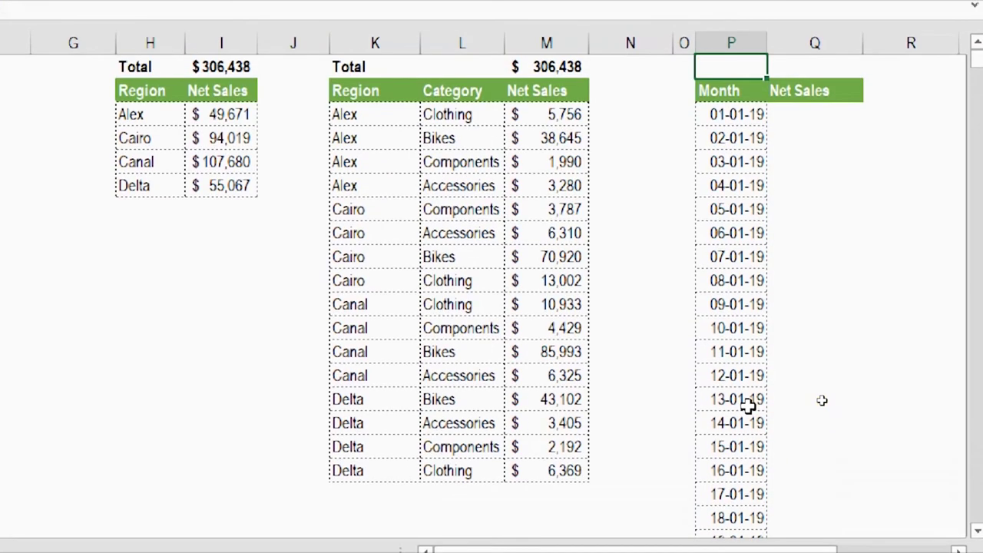
# Step: Step through the first twelve dates under the Month header and return to P3
pyautogui.press('Down')
pyautogui.press('Down')
pyautogui.press('Down')
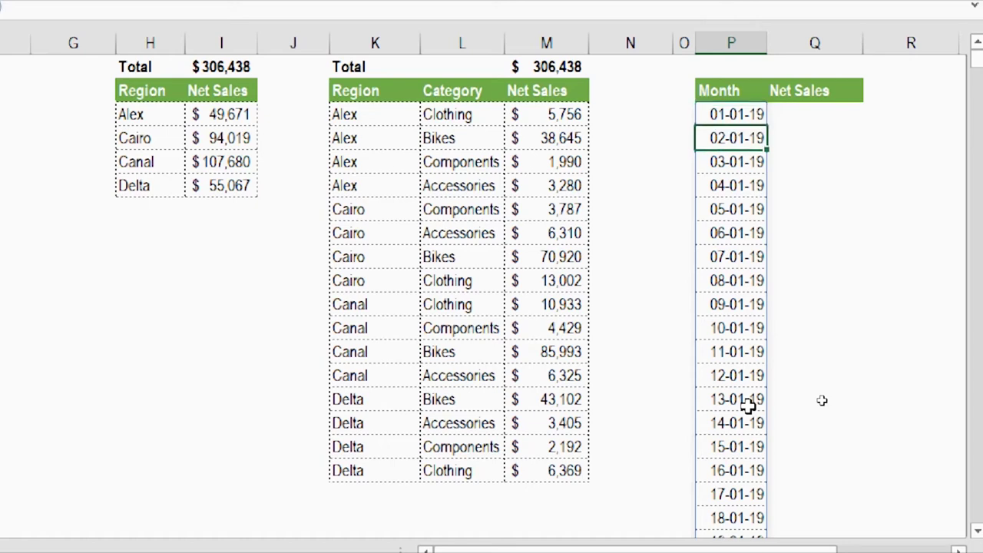
pyautogui.press('Down')
pyautogui.press('Down')
pyautogui.press('Down')
pyautogui.press('Down')
pyautogui.press('Down')
pyautogui.press('Down')
pyautogui.press('Down')
pyautogui.press('Down')
pyautogui.press('Down')
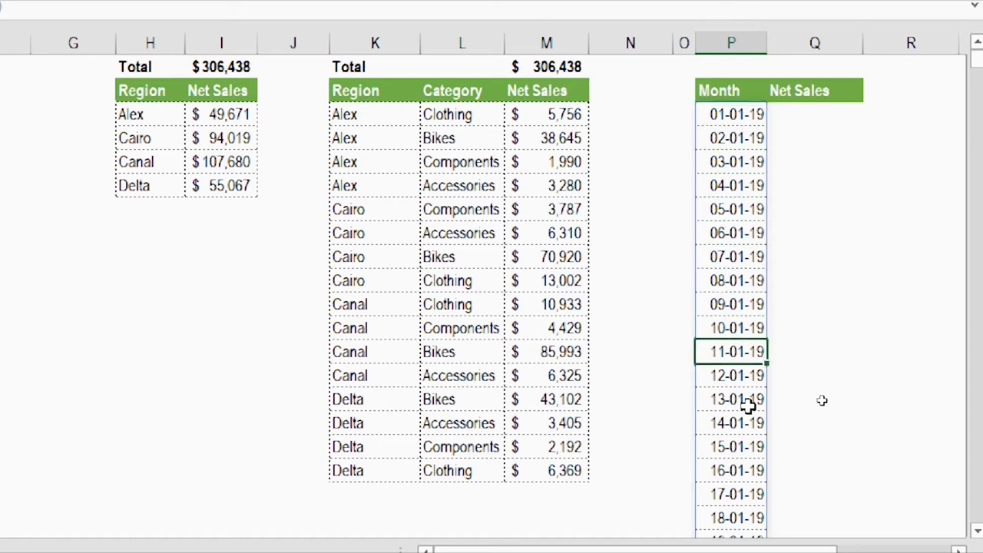
pyautogui.press('Down')
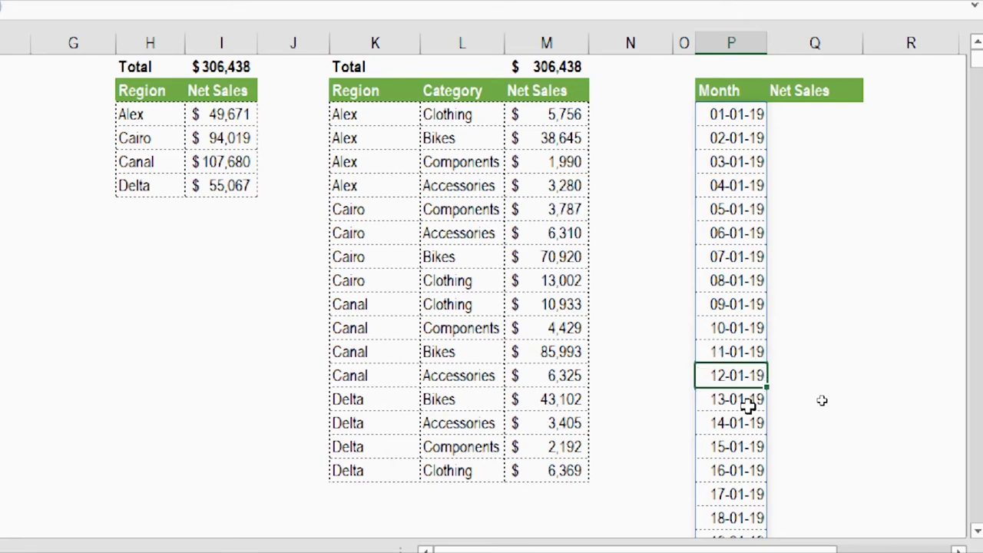
pyautogui.press('Up')
pyautogui.press('Up')
pyautogui.press('Up')
pyautogui.press('Up')
pyautogui.press('Up')
pyautogui.press('Up')
pyautogui.press('Up')
pyautogui.press('Up')
pyautogui.press('Up')
pyautogui.press('Up')
pyautogui.press('Up')
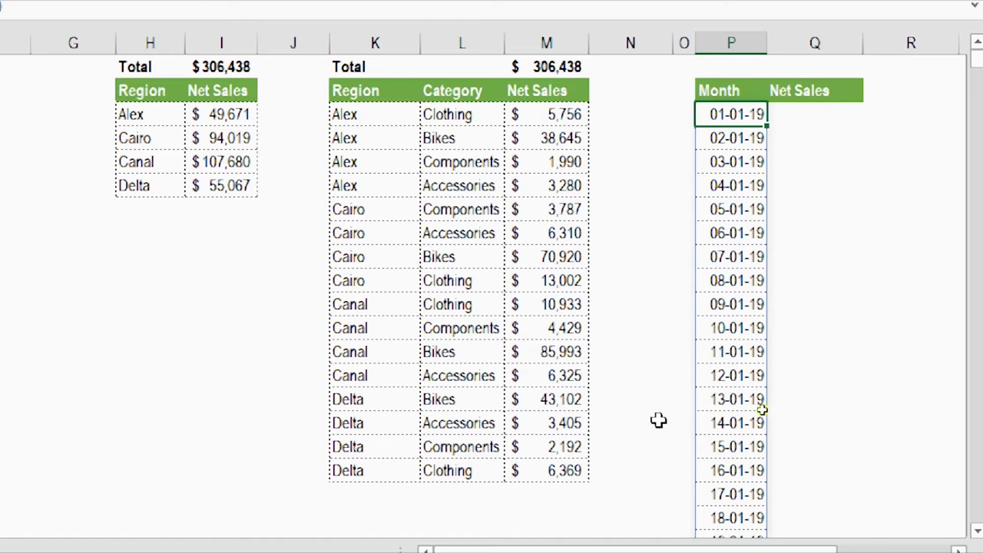
# Step: Wrap the P3 formula in EOMONTH with 0 months, making it =EOMONTH(UNIQUE(SalesData[Date]),0)
pyautogui.click(144, 83)
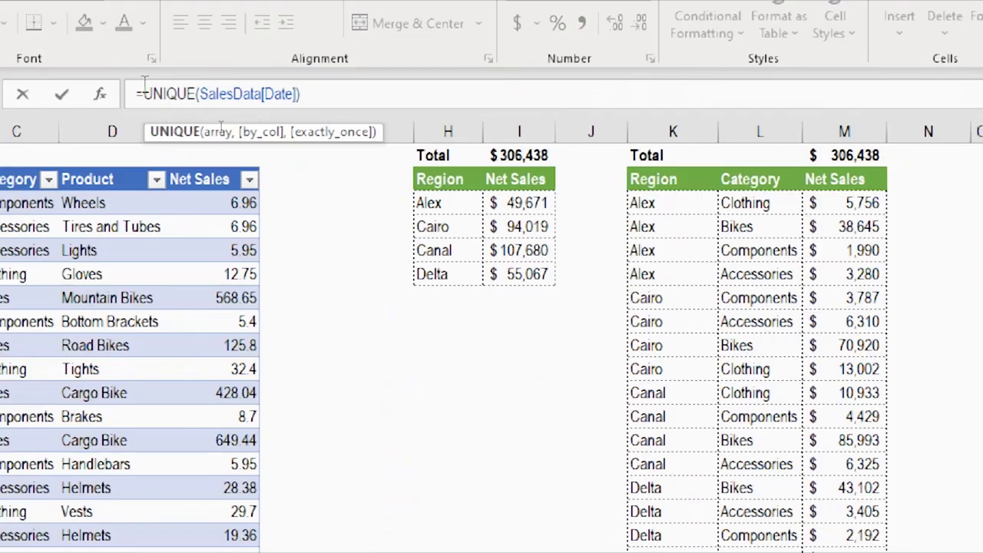
pyautogui.click(193, 127)
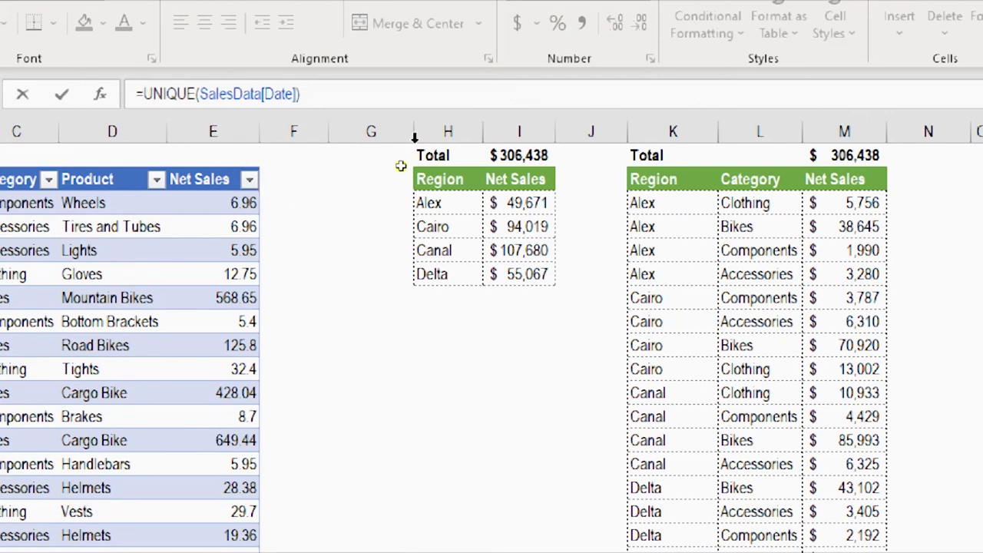
pyautogui.write('Eo')
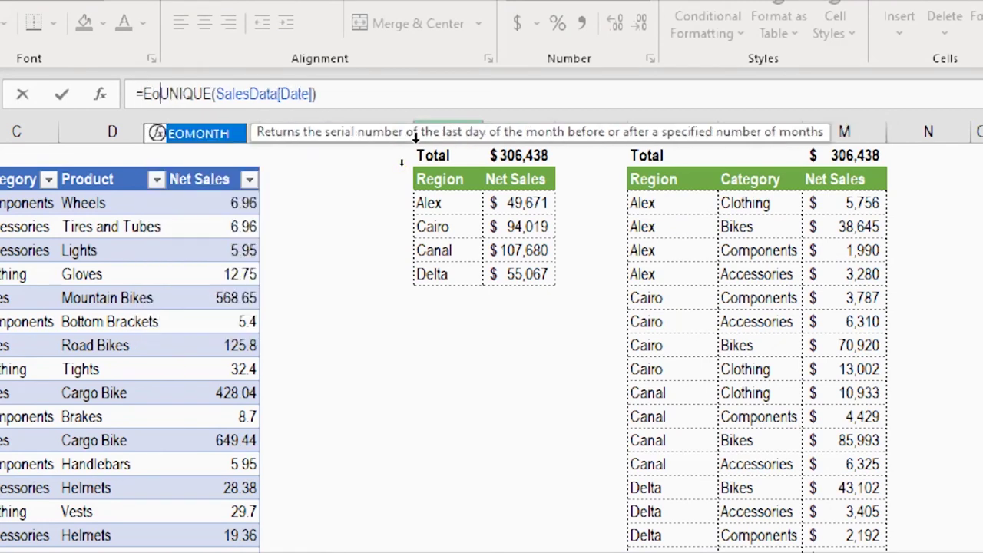
pyautogui.press('Tab')
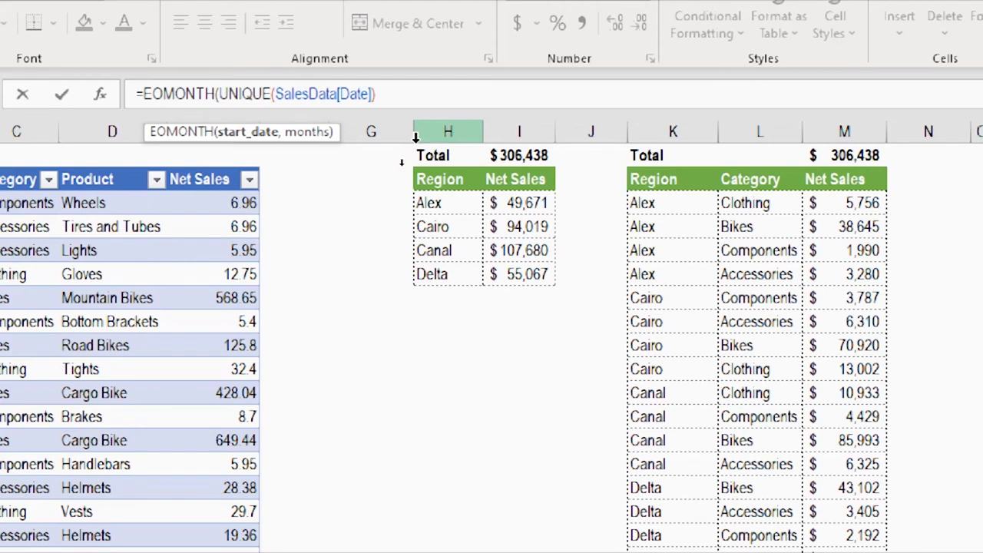
pyautogui.click(201, 146)
pyautogui.click(243, 140)
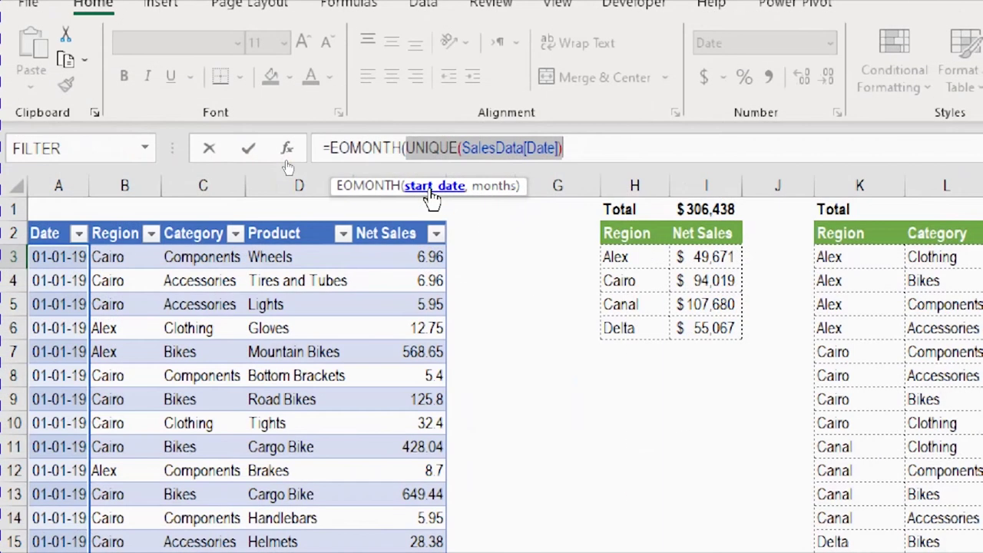
pyautogui.click(384, 143)
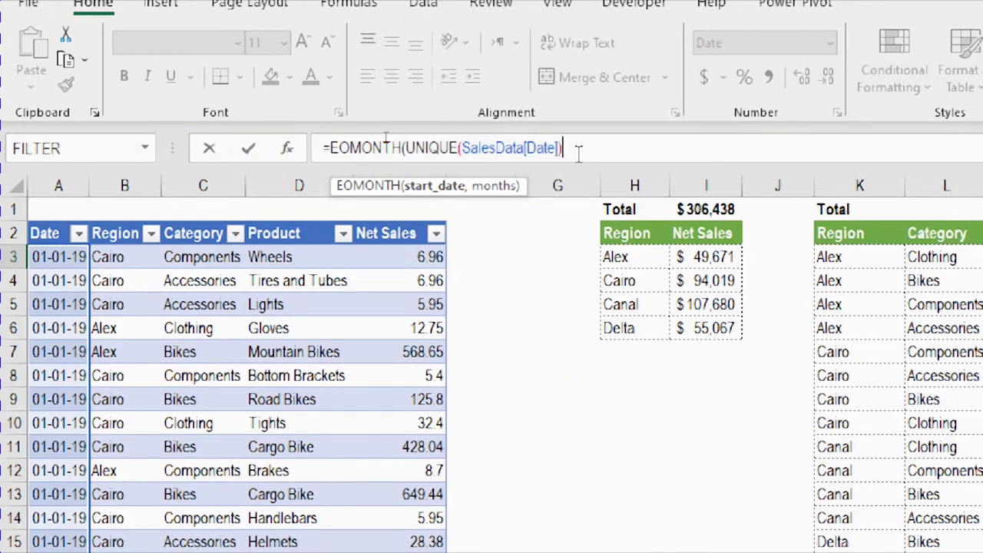
pyautogui.write(',')
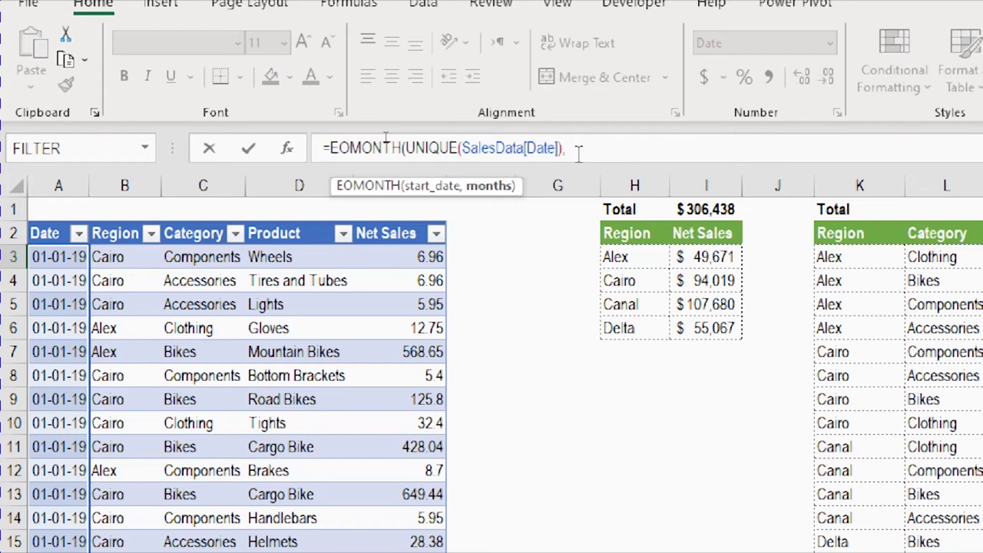
pyautogui.write('0)')
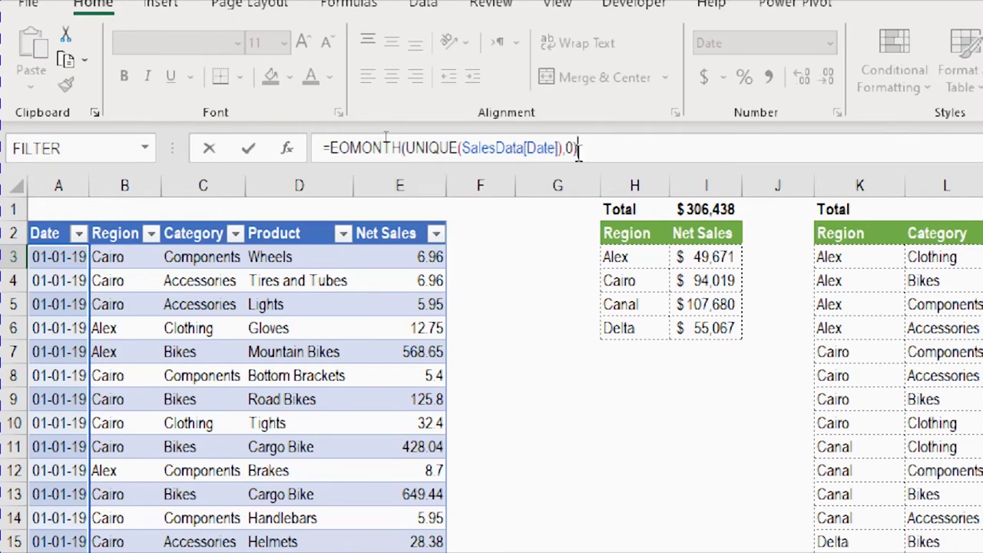
pyautogui.press('Return')
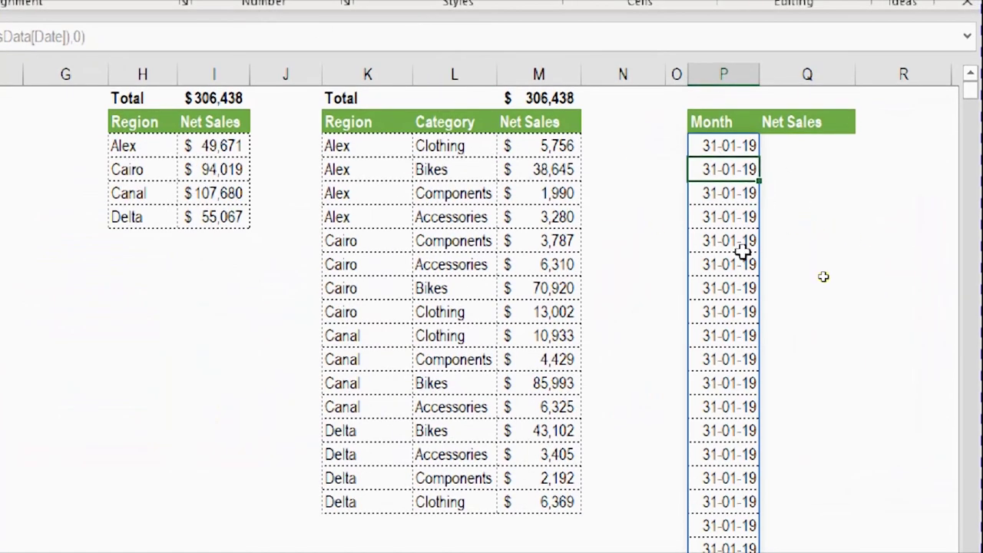
# Step: Review the repeated month-end dates and wrap the P3 formula in an outer UNIQUE: =UNIQUE(EOMONTH(UNIQUE(SalesData[Date]),0))
pyautogui.scroll(-7, 743, 251)
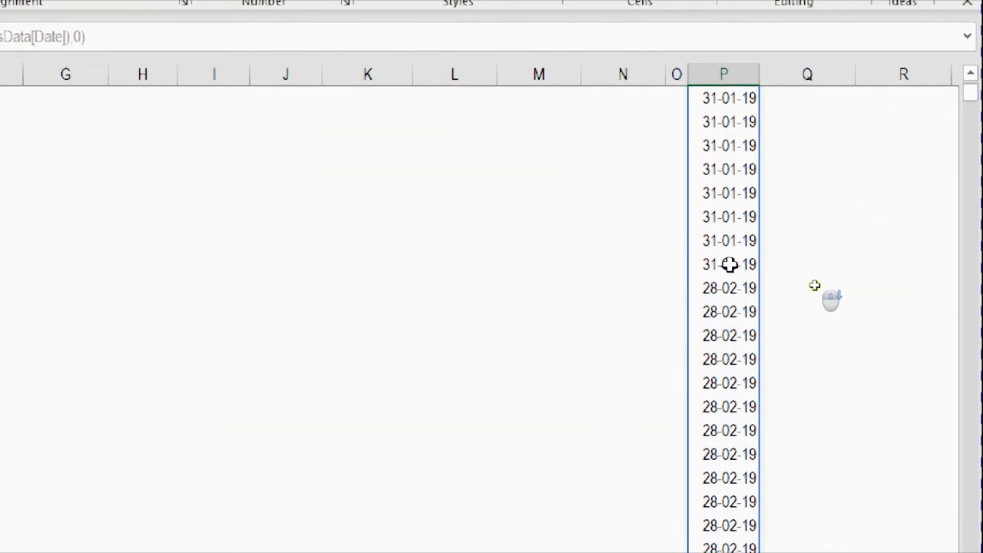
pyautogui.scroll(-3, 728, 264)
pyautogui.click(710, 219)
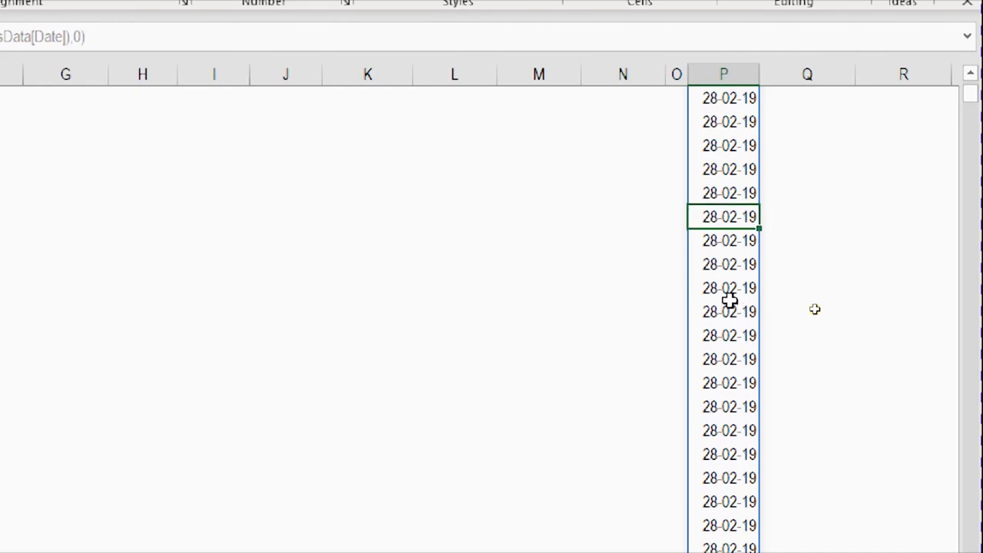
pyautogui.scroll(10, 728, 300)
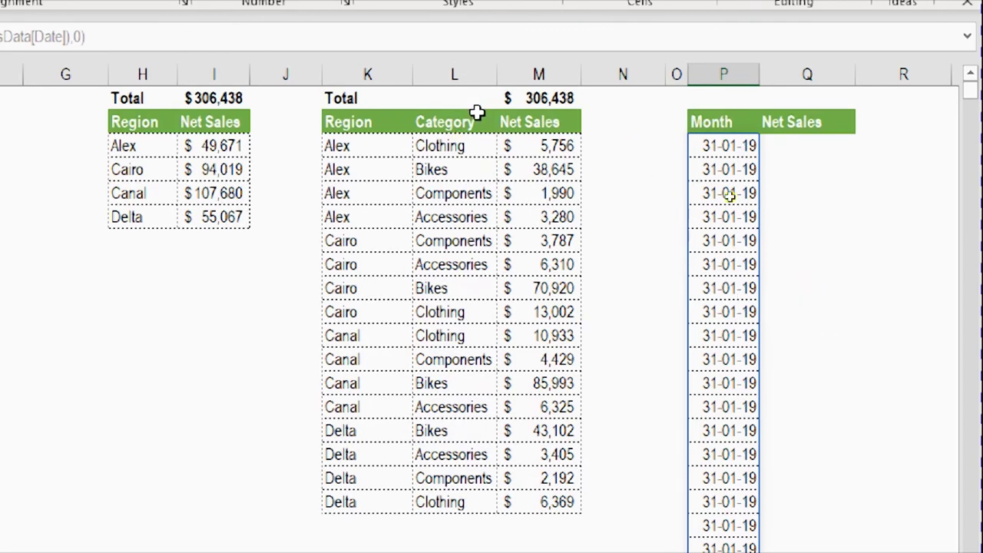
pyautogui.click(733, 146)
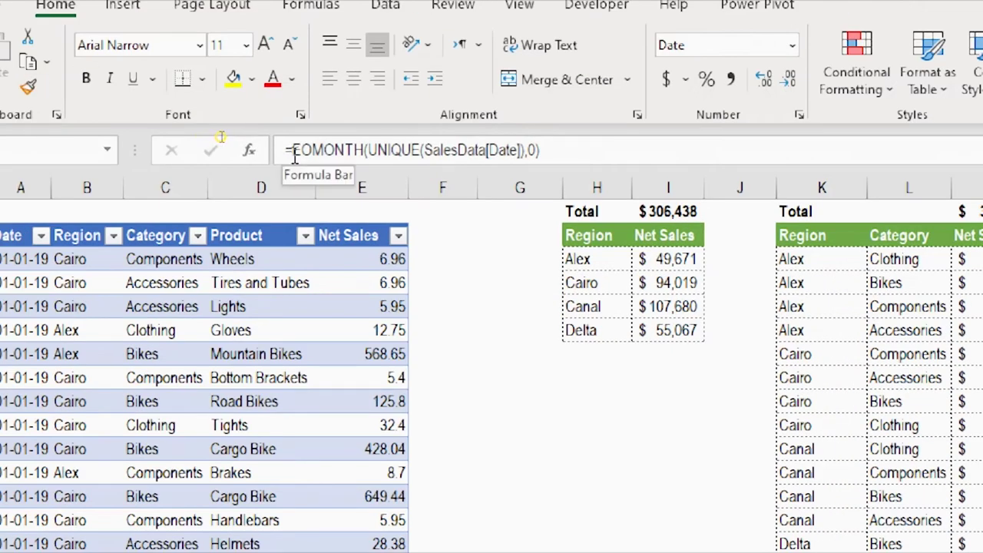
pyautogui.click(140, 87)
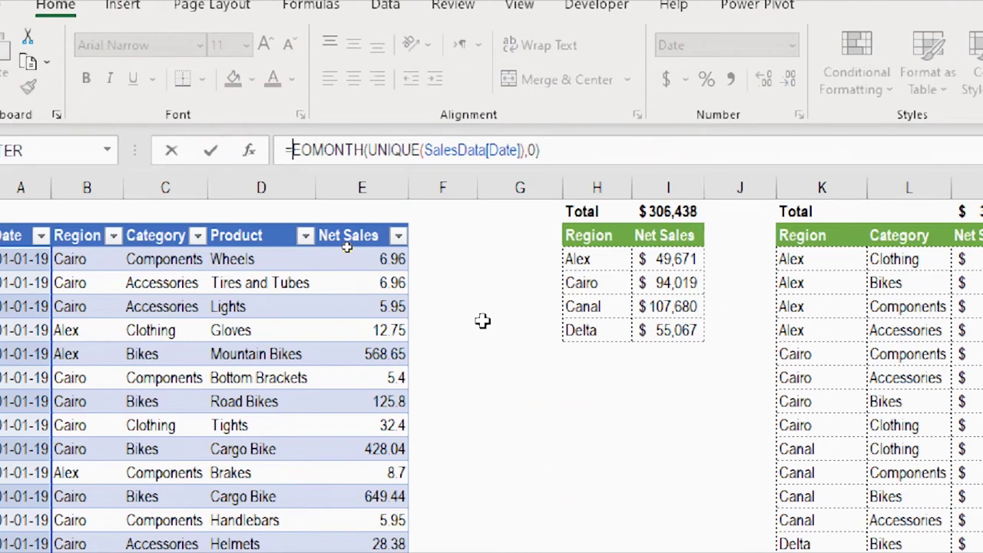
pyautogui.write('uni')
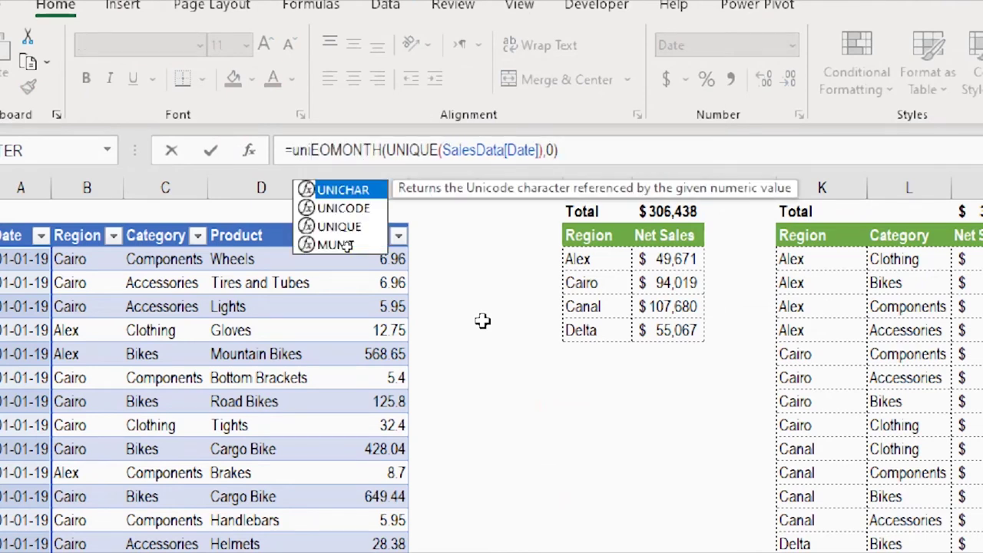
pyautogui.press('Down')
pyautogui.press('Down')
pyautogui.press('Tab')
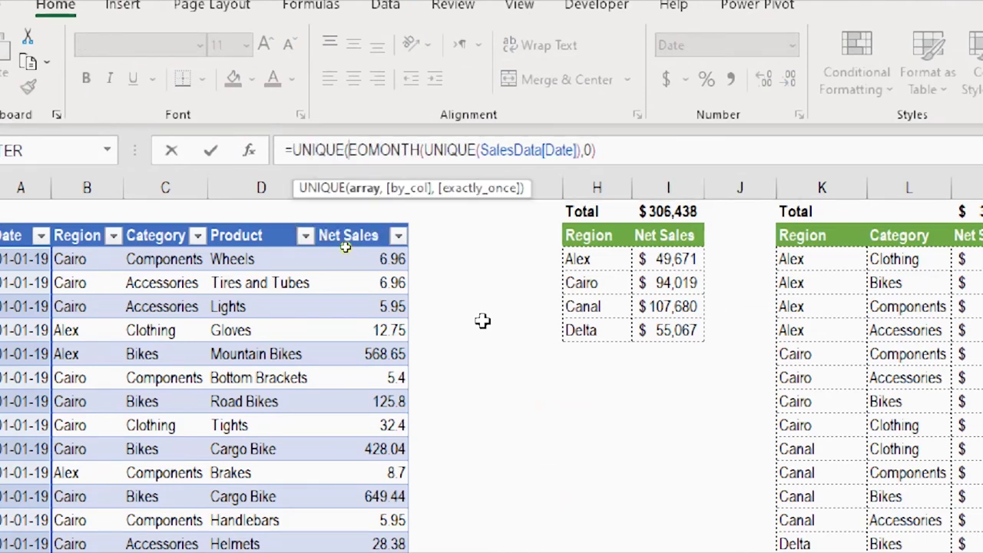
pyautogui.click(427, 145)
pyautogui.write(')')
pyautogui.press('Return')
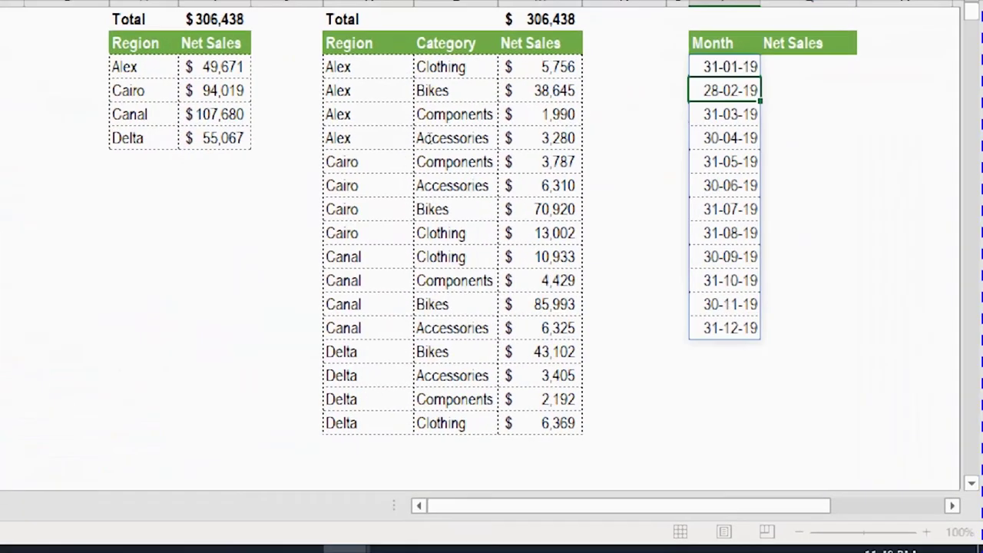
# Step: Format the month-end dates in P3:P14 with the custom number format mmm-yy
pyautogui.click(765, 144)
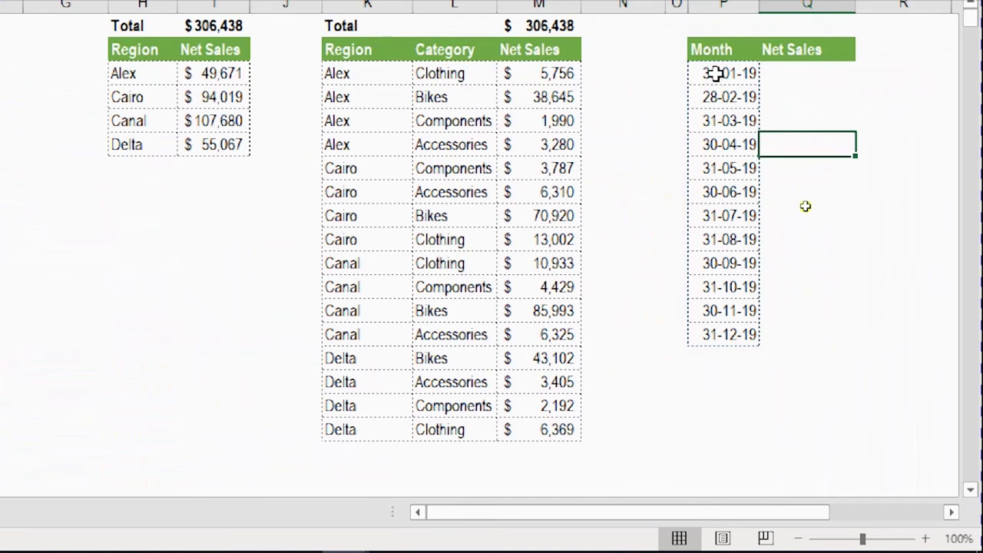
pyautogui.moveTo(715, 73); pyautogui.dragTo(712, 330)
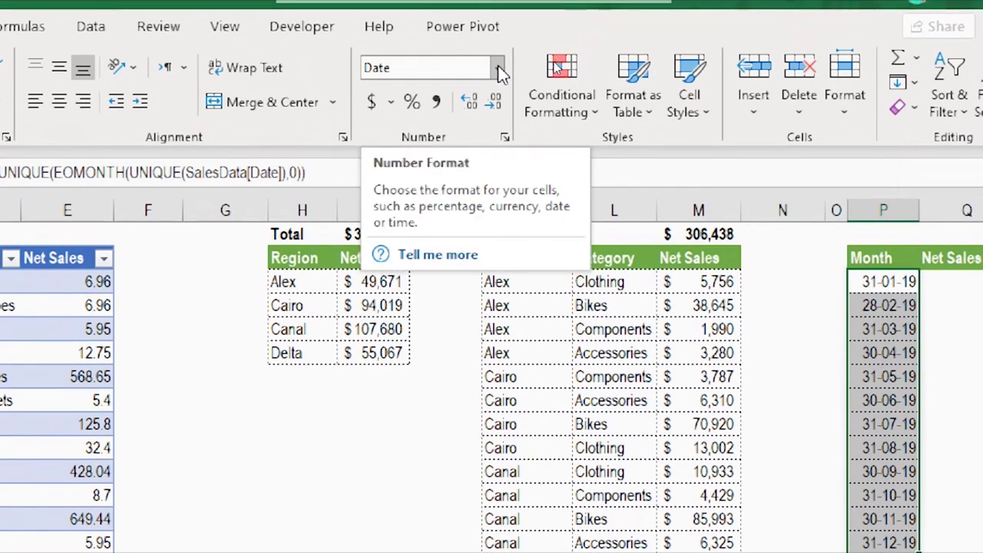
pyautogui.hotkey('ctrl', '1')
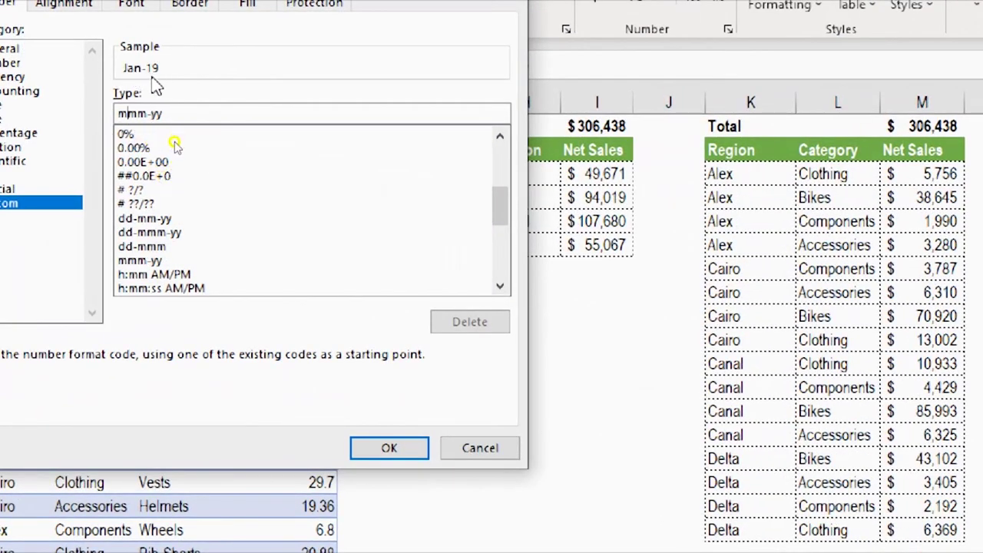
pyautogui.click(399, 453)
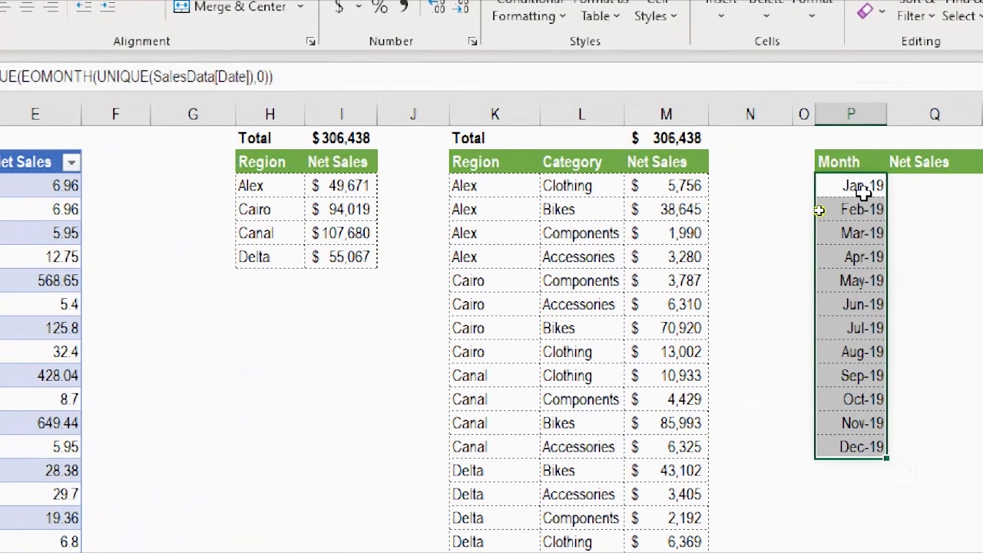
pyautogui.click(946, 163)
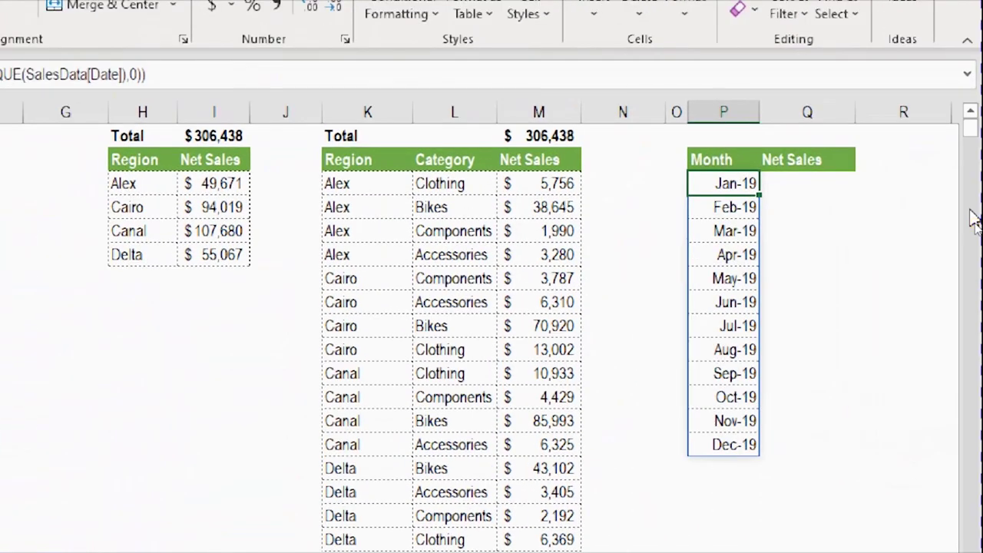
# Step: Start a SUMIFS formula in Q3 with SalesData[Net Sales] as the sum range and SalesData[Date] as the first criteria range
pyautogui.press('Right')
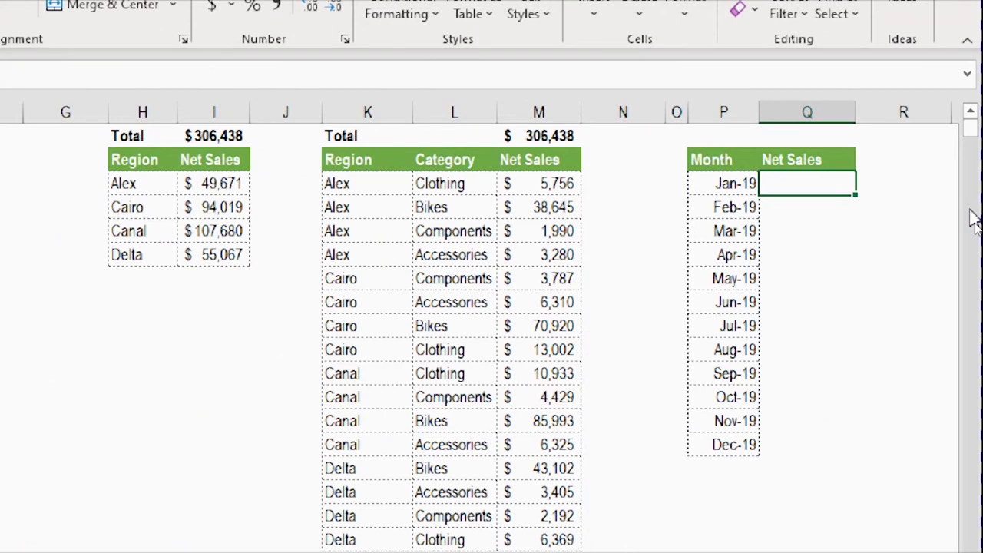
pyautogui.write('=sumifs')
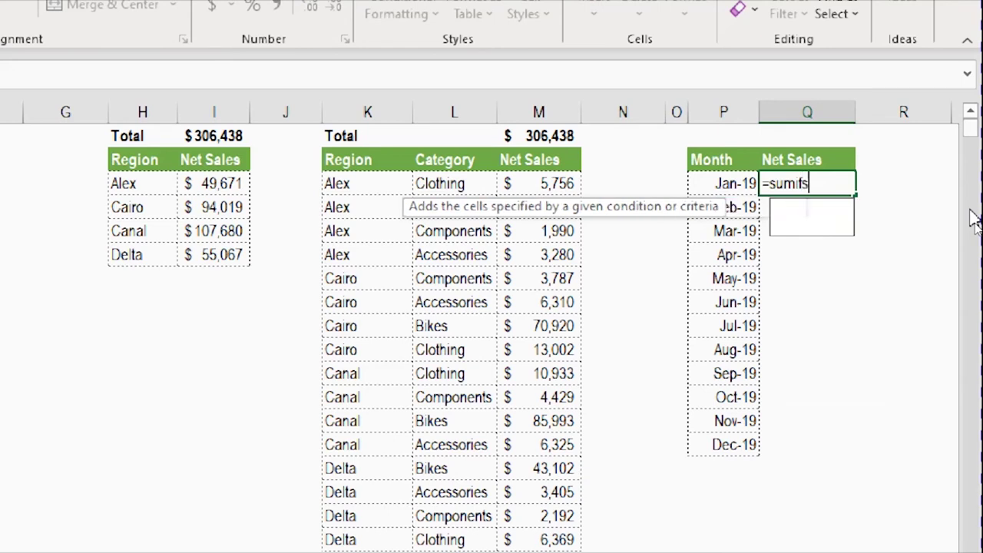
pyautogui.press('Tab')
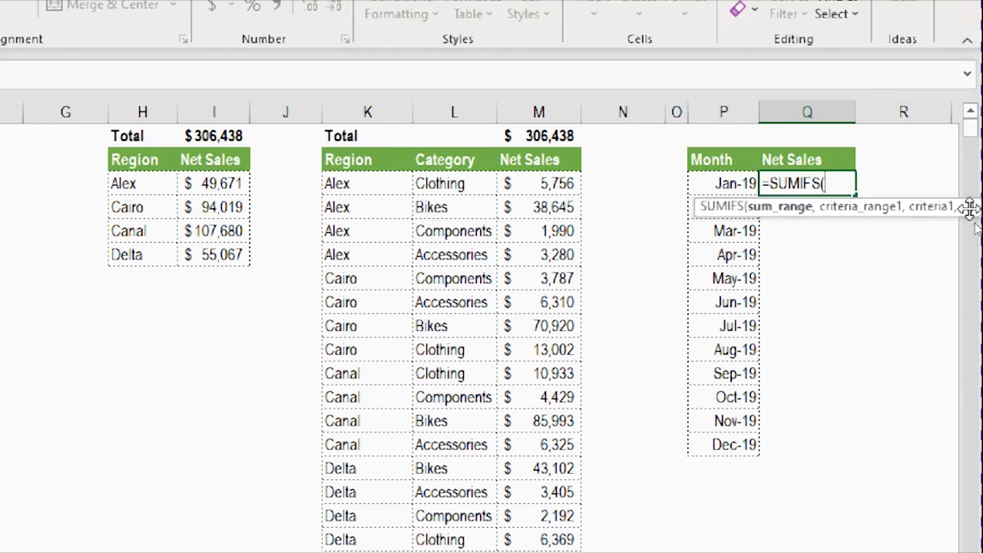
pyautogui.write('sales')
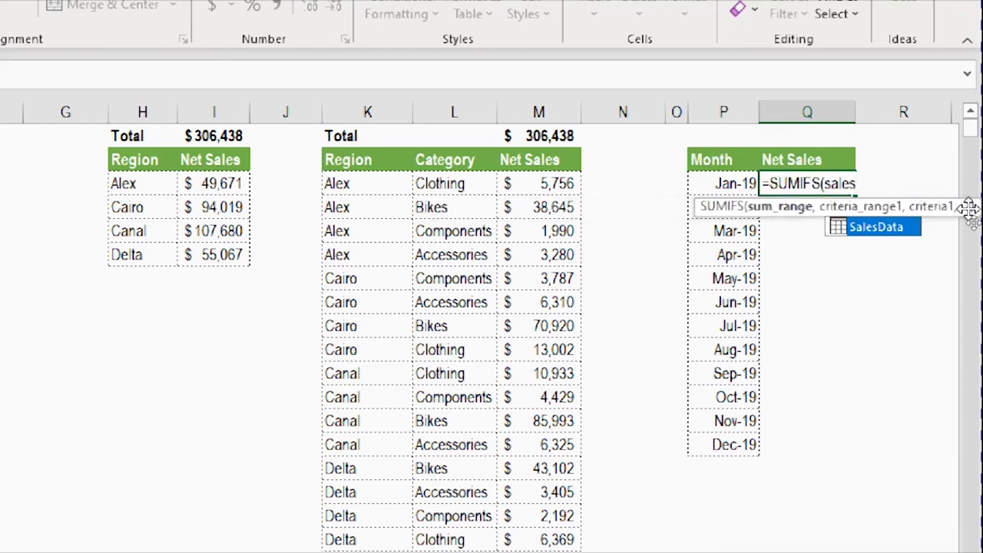
pyautogui.press('Tab')
pyautogui.write('[Net Sales],')
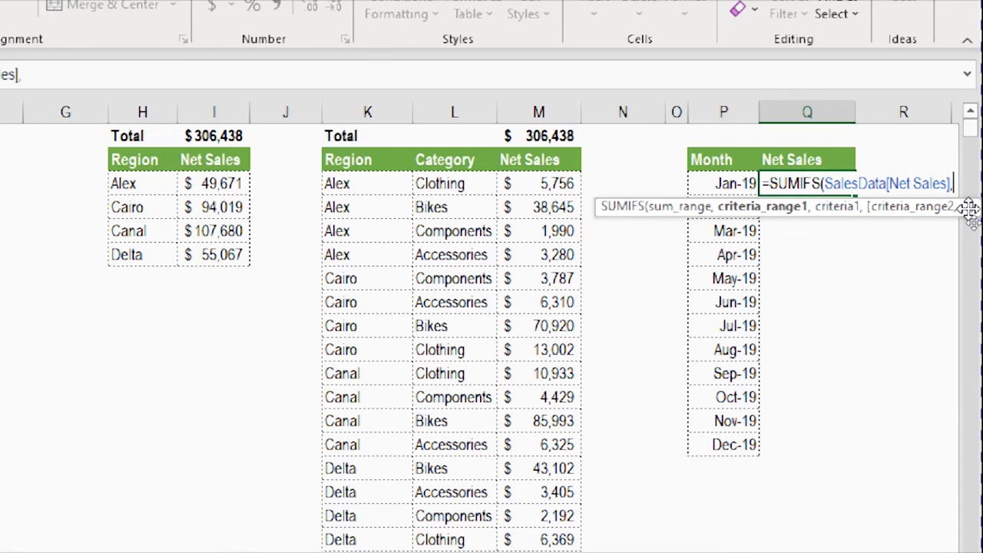
pyautogui.write('SalesData[Date]')
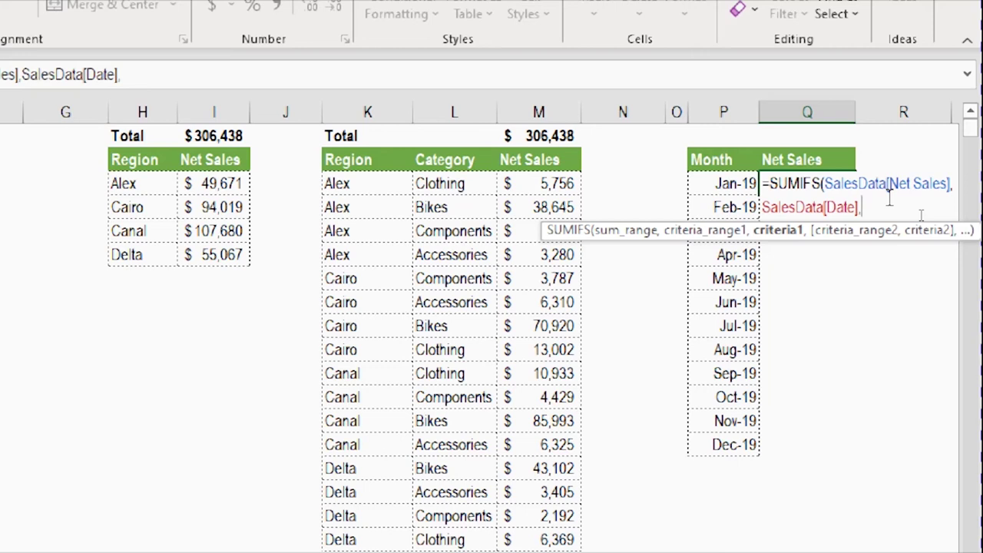
# Step: Complete the Q3 SUMIFS formula with the criterion "<="&P3# and check the spilled amounts
pyautogui.write('"<="')
pyautogui.write('&')
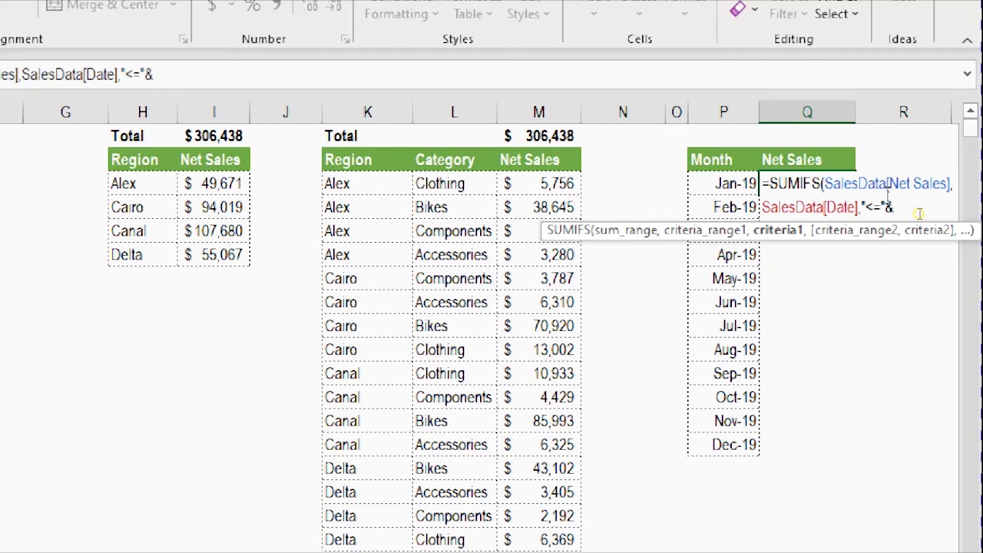
pyautogui.write('p3')
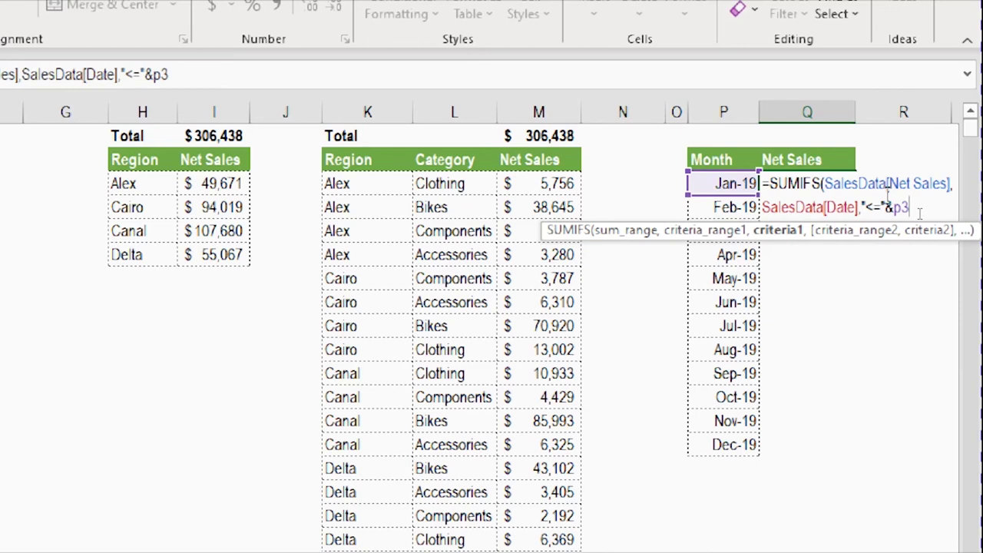
pyautogui.write('#')
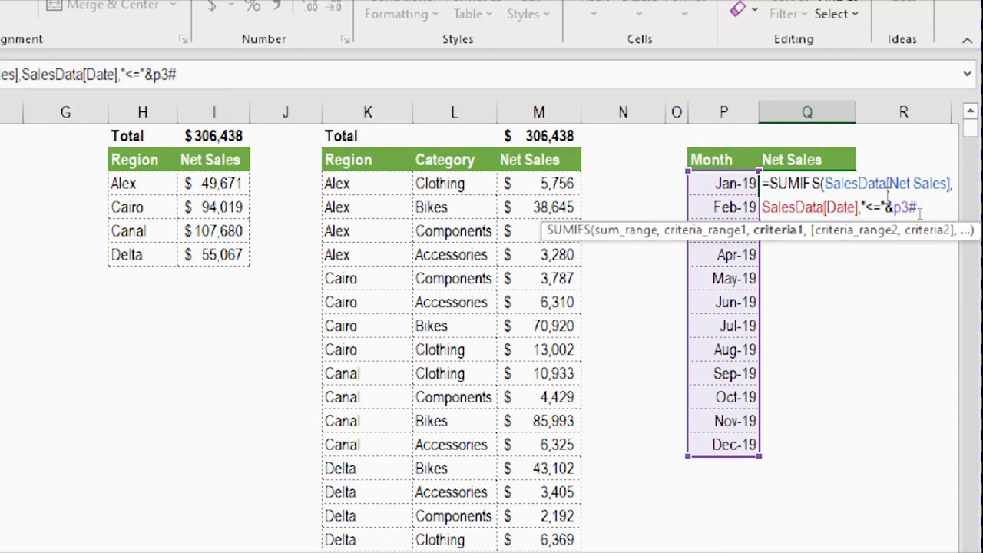
pyautogui.write(')')
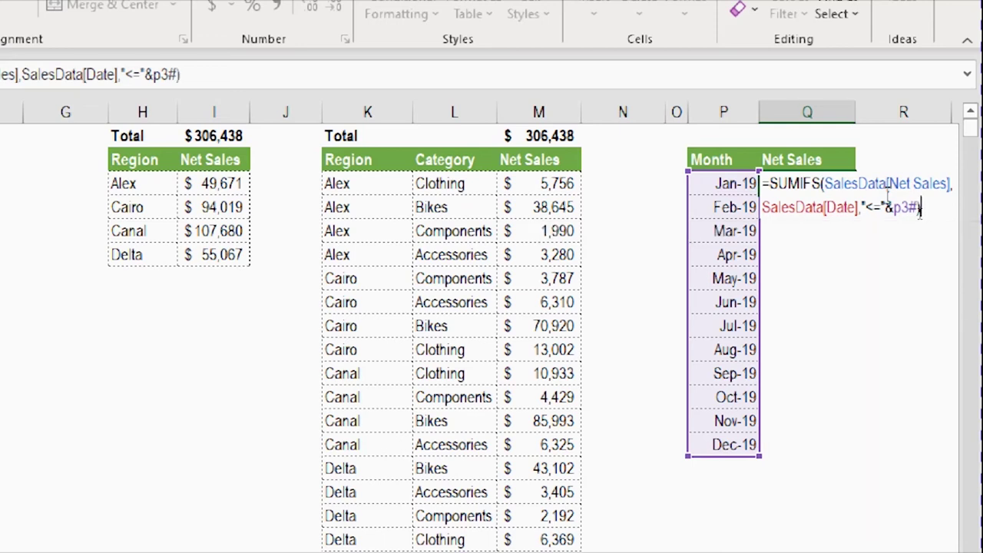
pyautogui.press('Return')
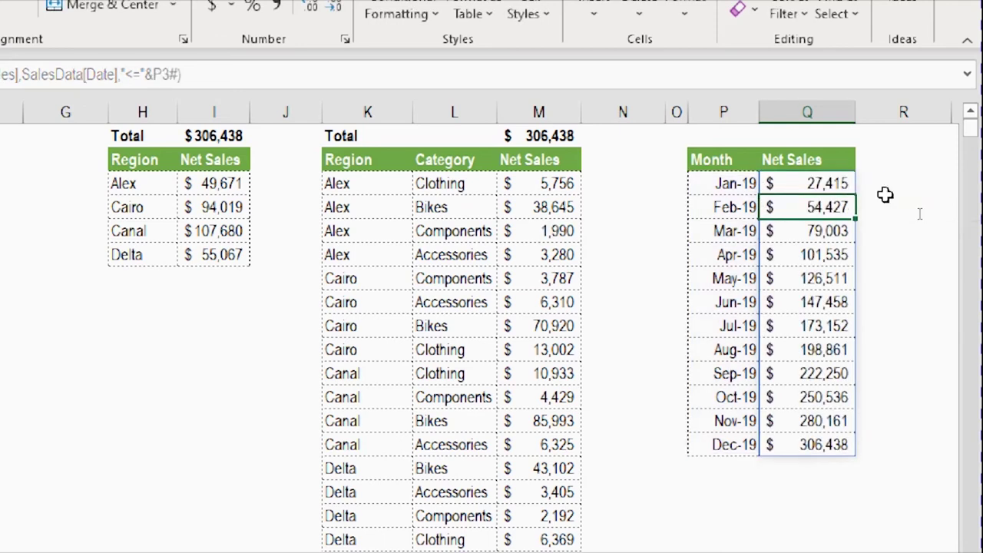
pyautogui.press('Up')
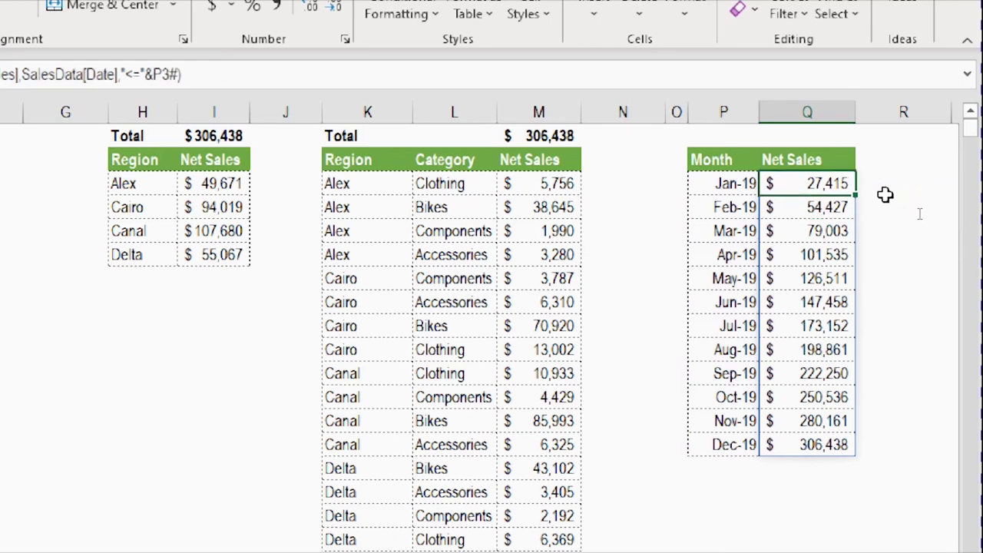
pyautogui.press('Down')
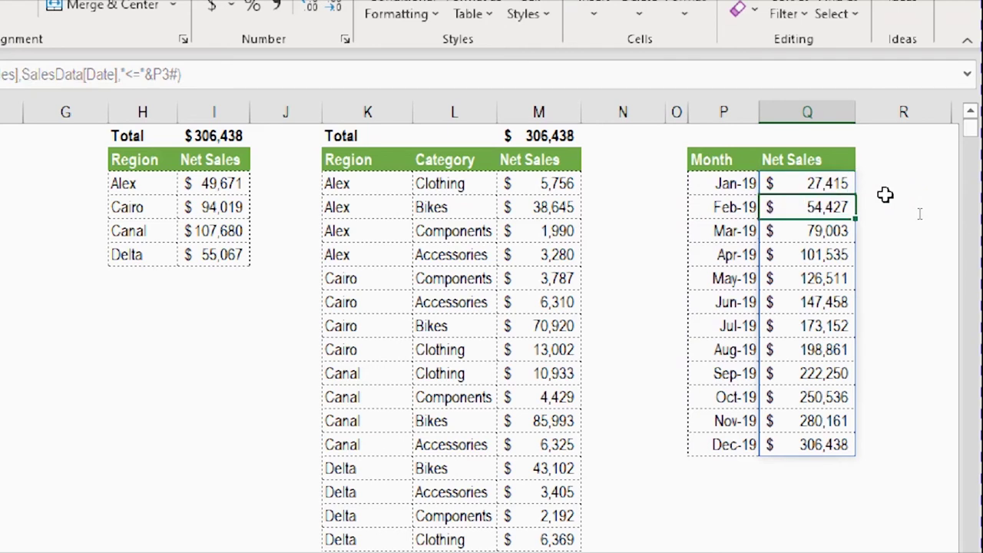
# Step: Examine the first spilled net sales amounts in Q3:Q5, comparing how they build up from month to month
pyautogui.press('Up')
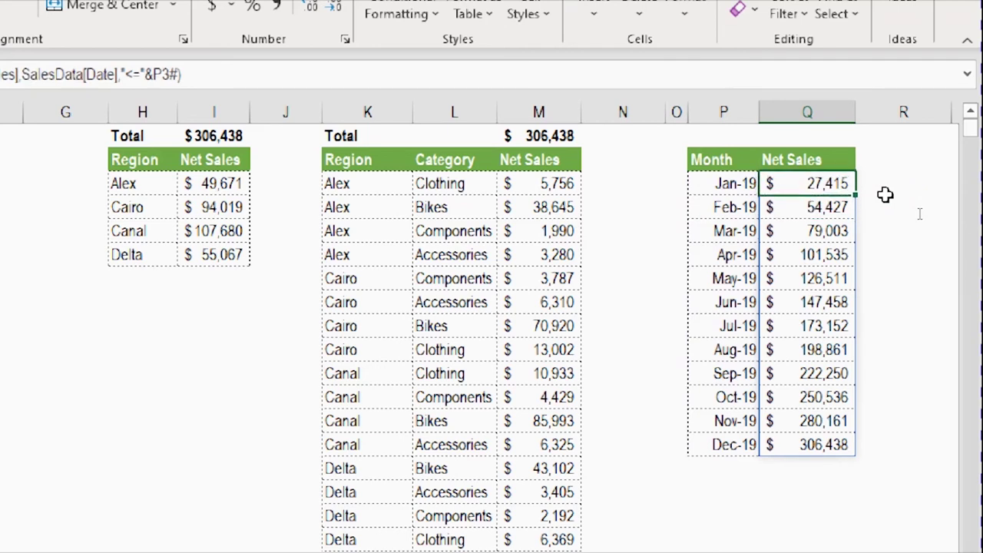
pyautogui.press('Down')
pyautogui.press('Down')
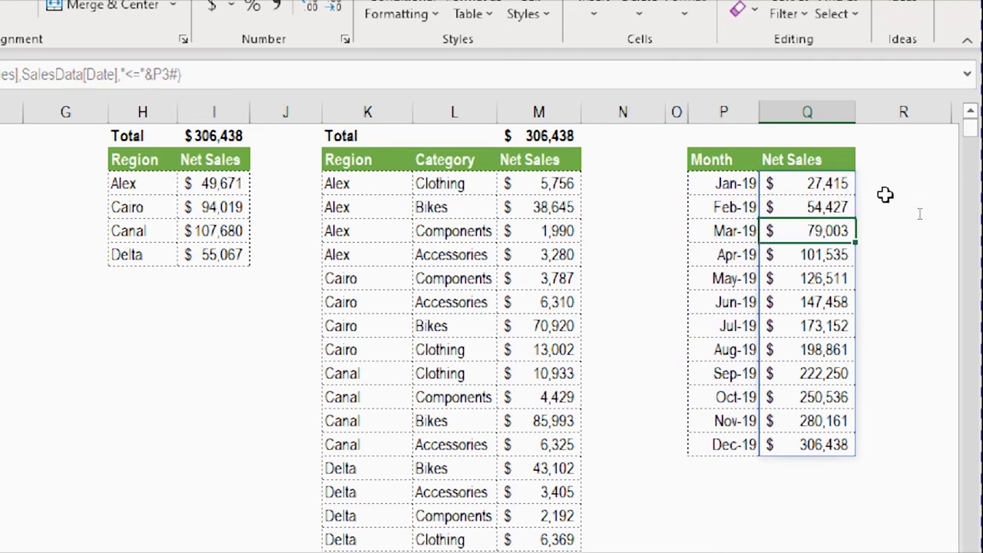
pyautogui.press('Up')
pyautogui.press('Up')
pyautogui.press('Down')
pyautogui.press('Down')
pyautogui.press('Up')
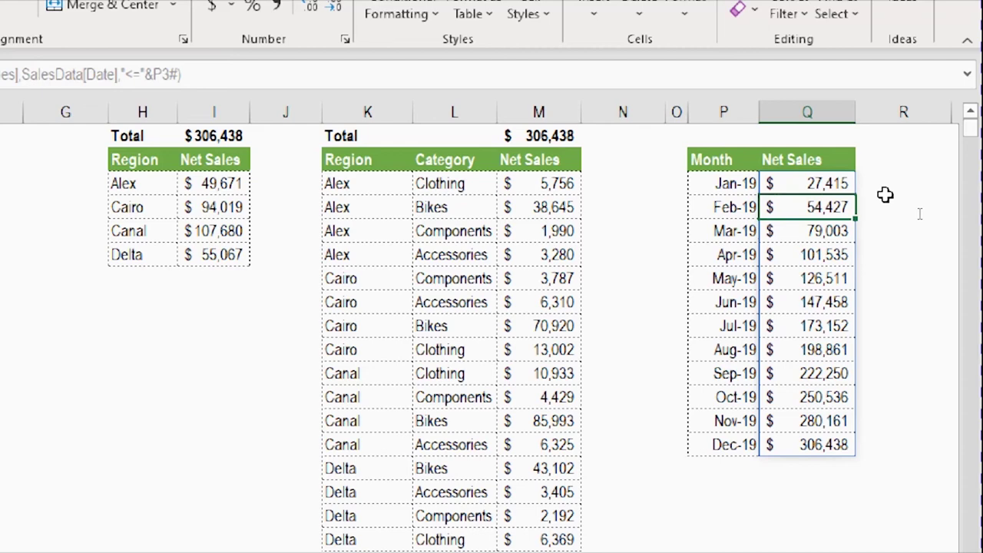
# Step: Enter the formula =DAY(P3#) in S3 and look over the first spilled day numbers
pyautogui.click(884, 194)
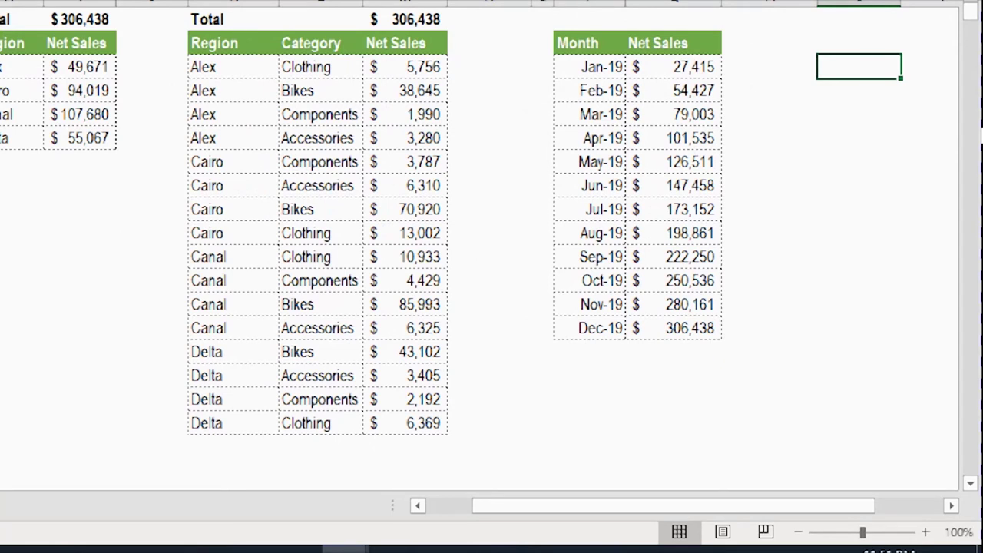
pyautogui.write('=day')
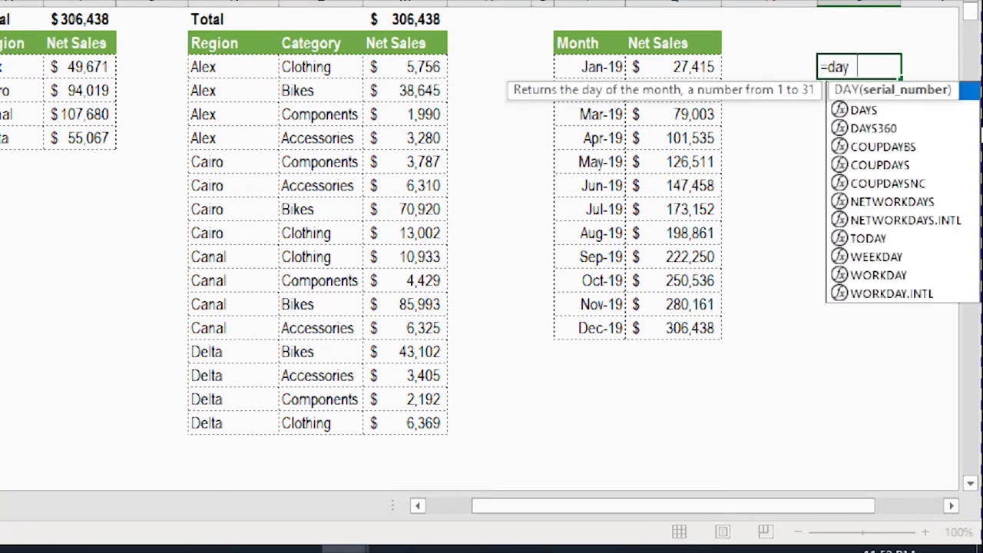
pyautogui.press('Tab')
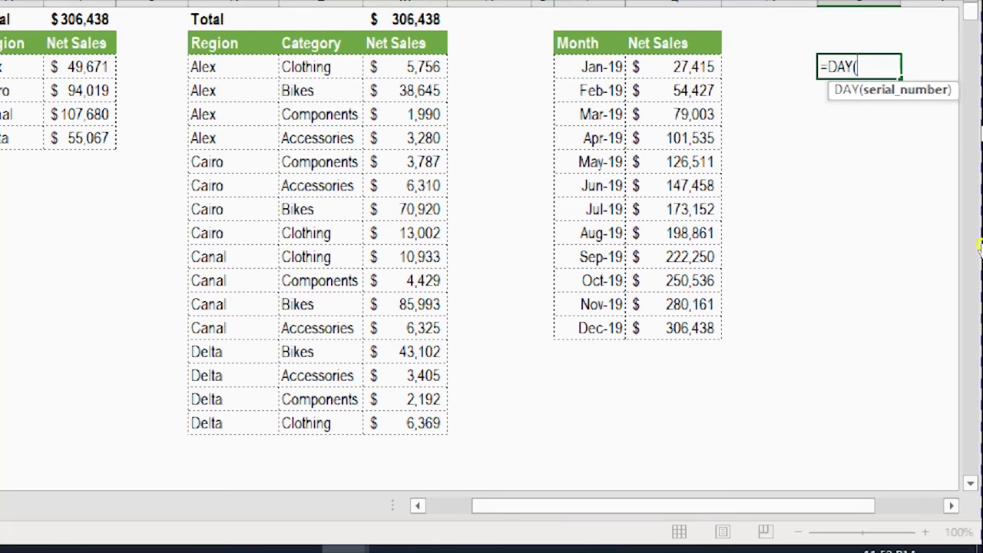
pyautogui.click(606, 67)
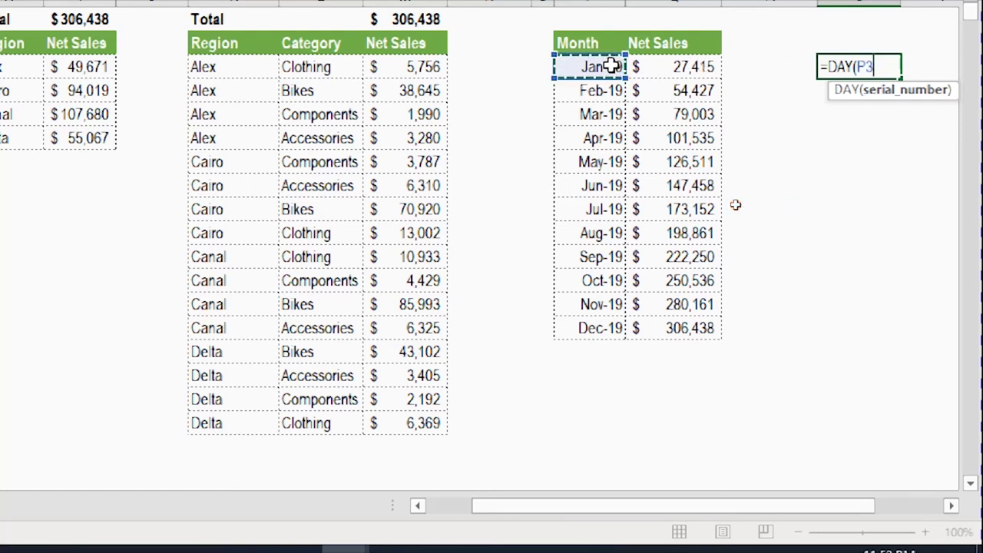
pyautogui.write('#')
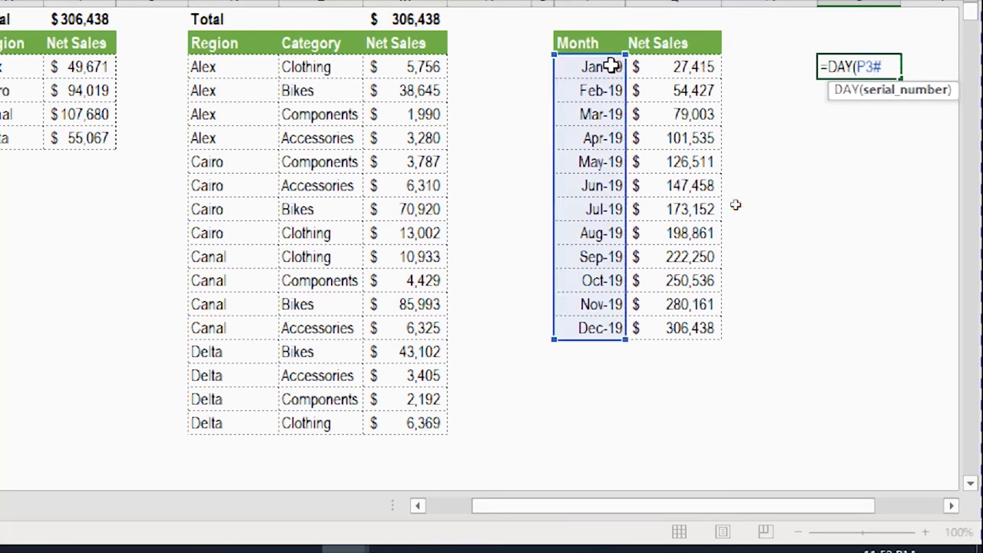
pyautogui.write(')')
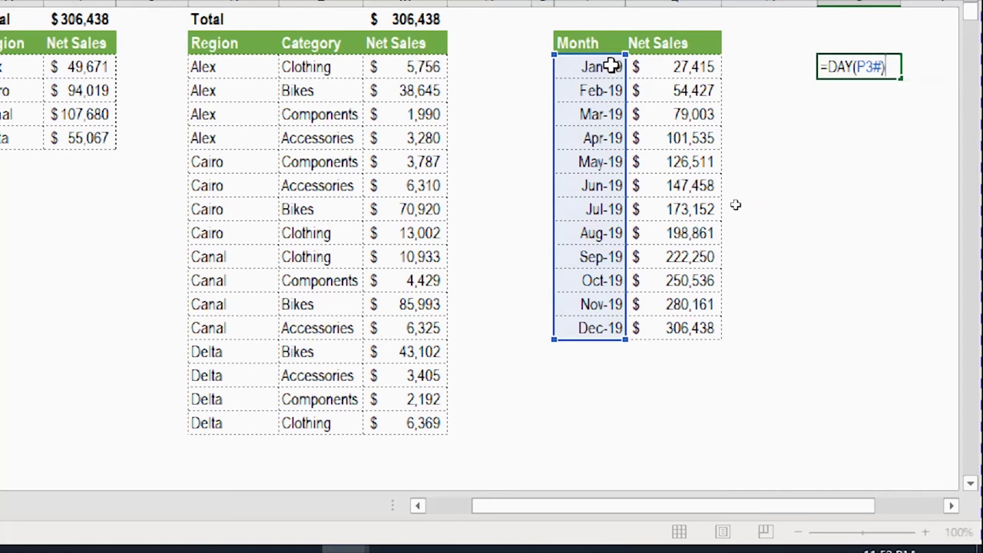
pyautogui.press('Return')
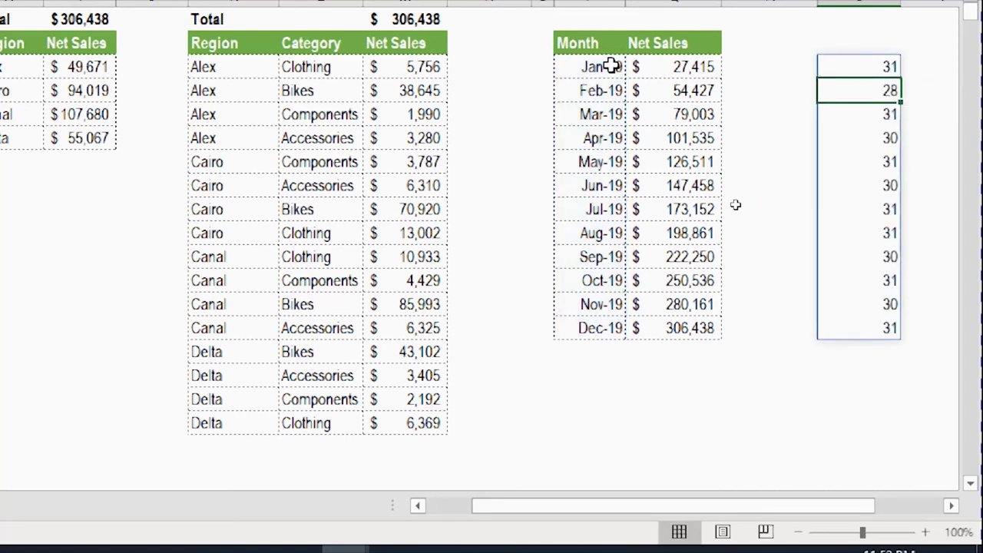
pyautogui.press('Down')
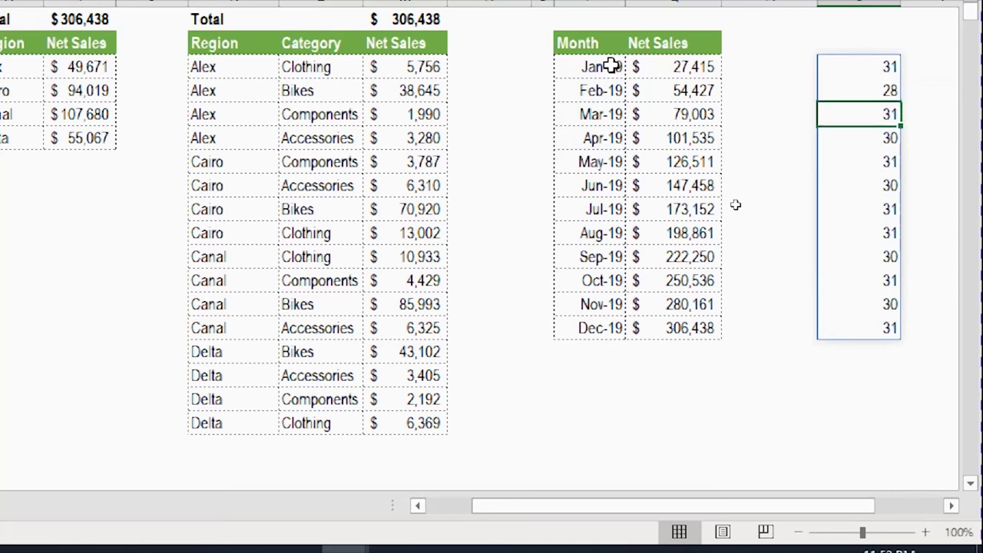
pyautogui.press('Up')
pyautogui.press('Up')
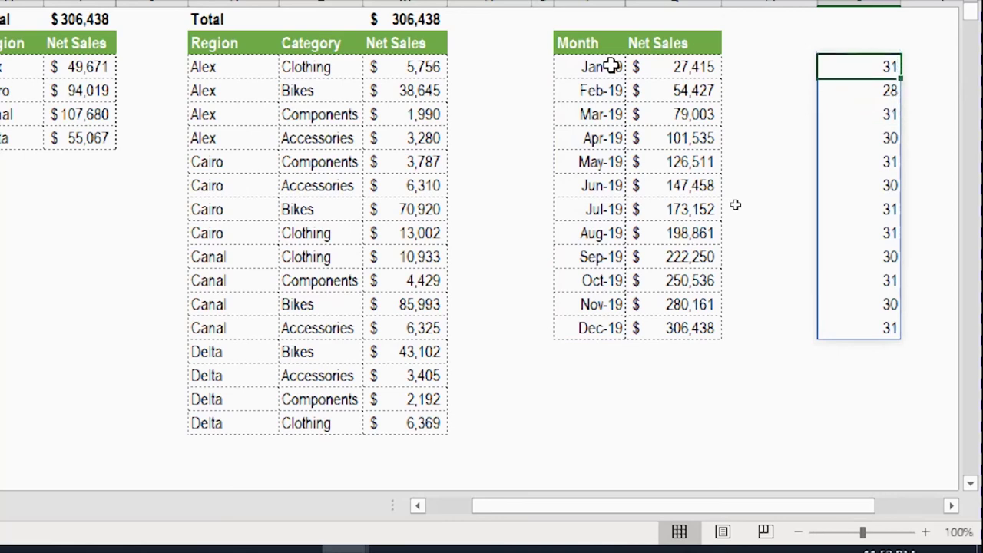
pyautogui.press('Right')
pyautogui.press('Left')
pyautogui.hotkey('ctrl', 'shift', 'Down')
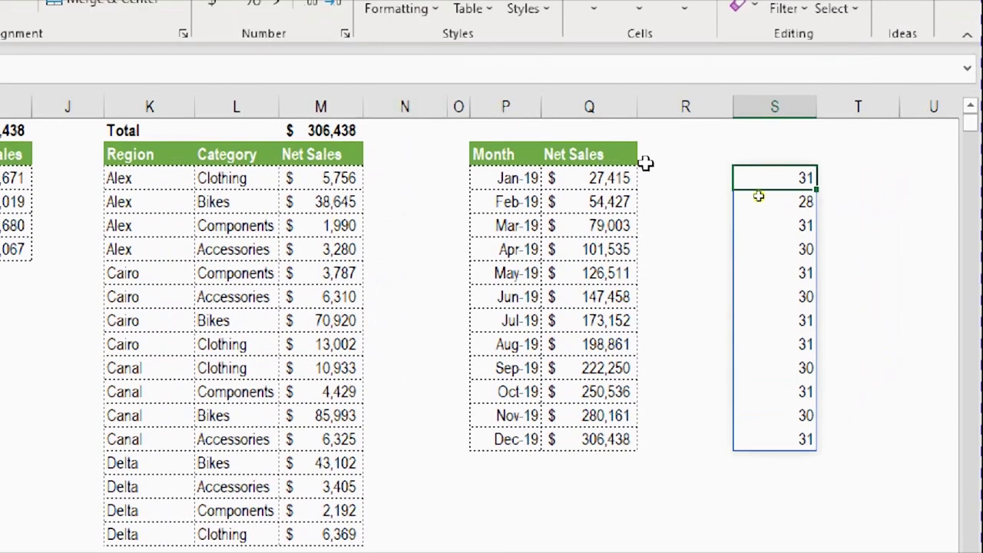
# Step: Change the S3 formula to =P3#-DAY(P3#) to calculate the previous month's end date for each month
pyautogui.write('=DAY(P3#)')
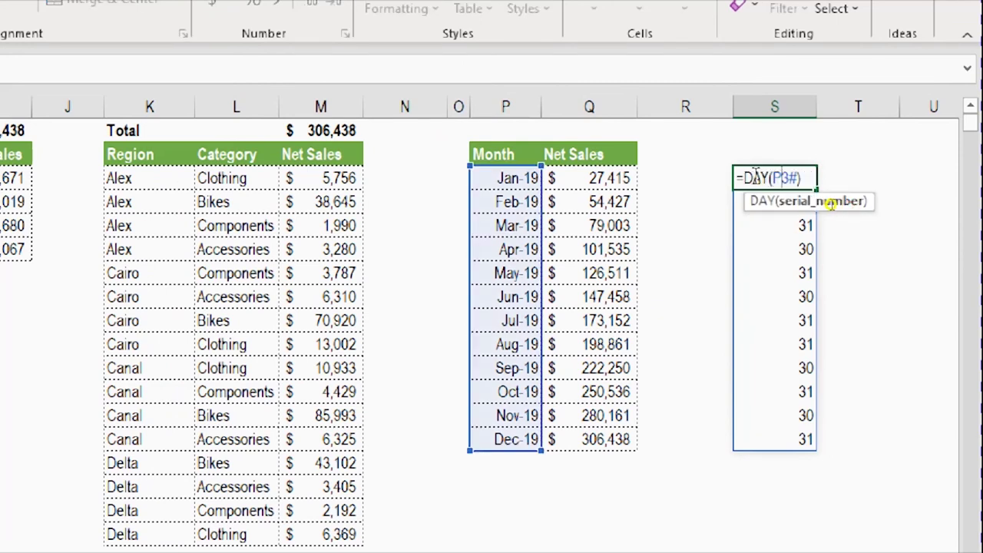
pyautogui.click(762, 202)
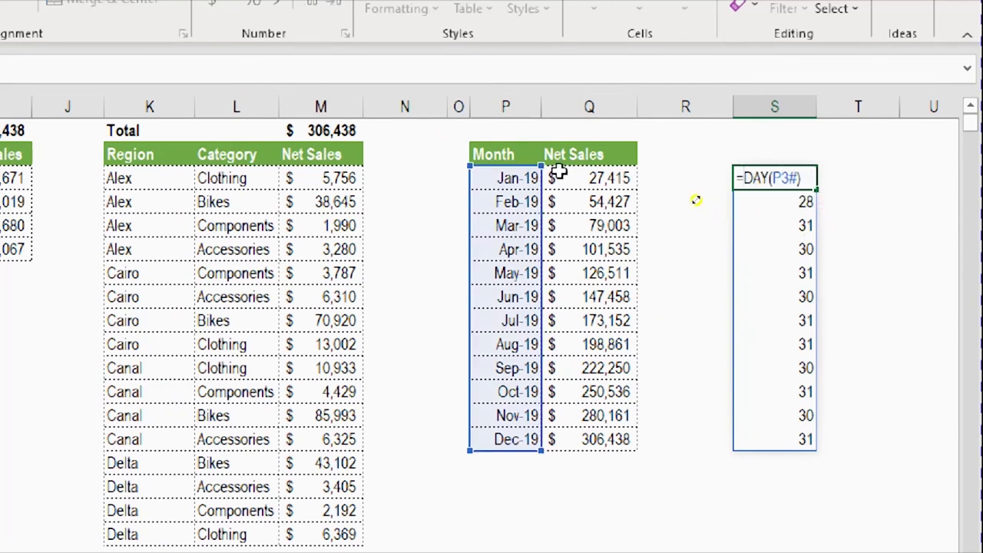
pyautogui.click(529, 175)
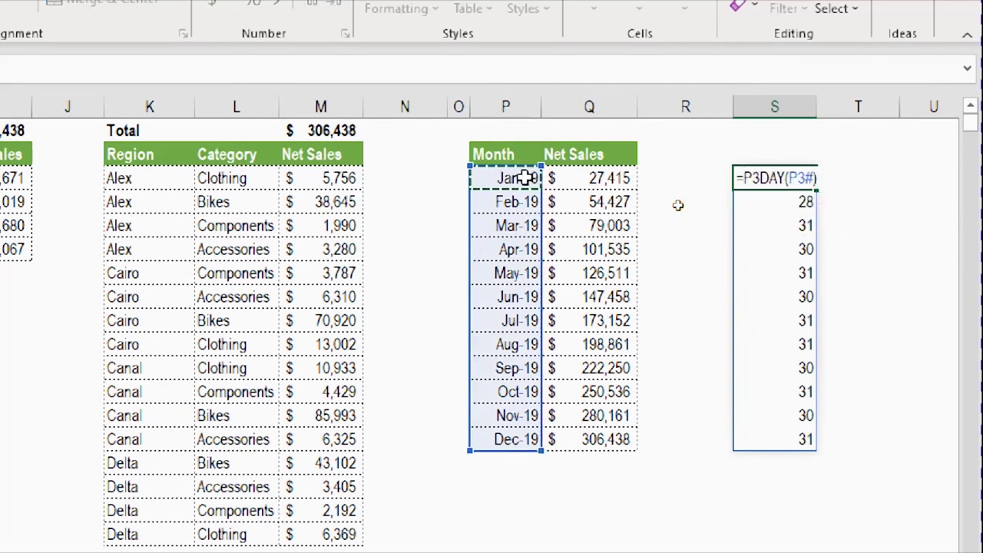
pyautogui.write('#')
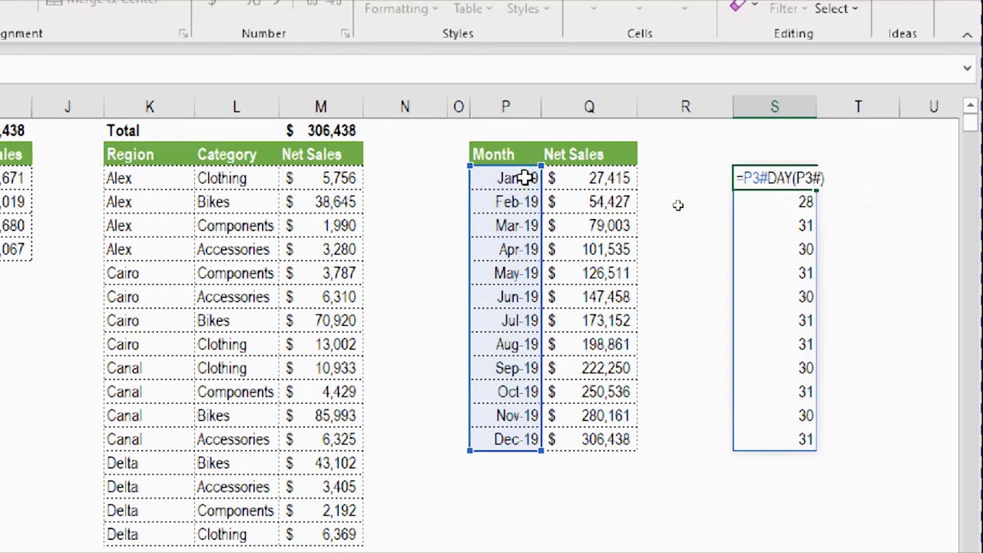
pyautogui.write('-')
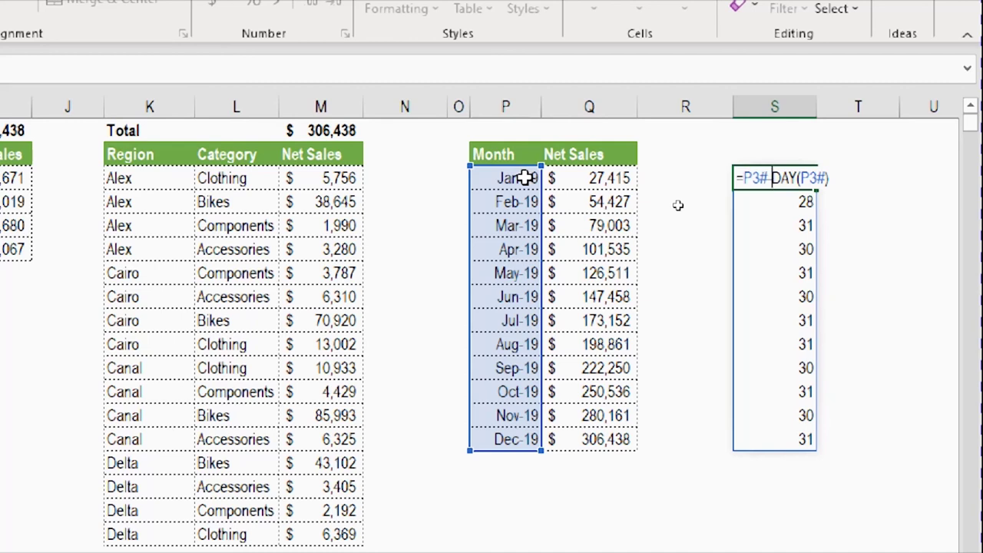
pyautogui.press('Return')
pyautogui.press('Up')
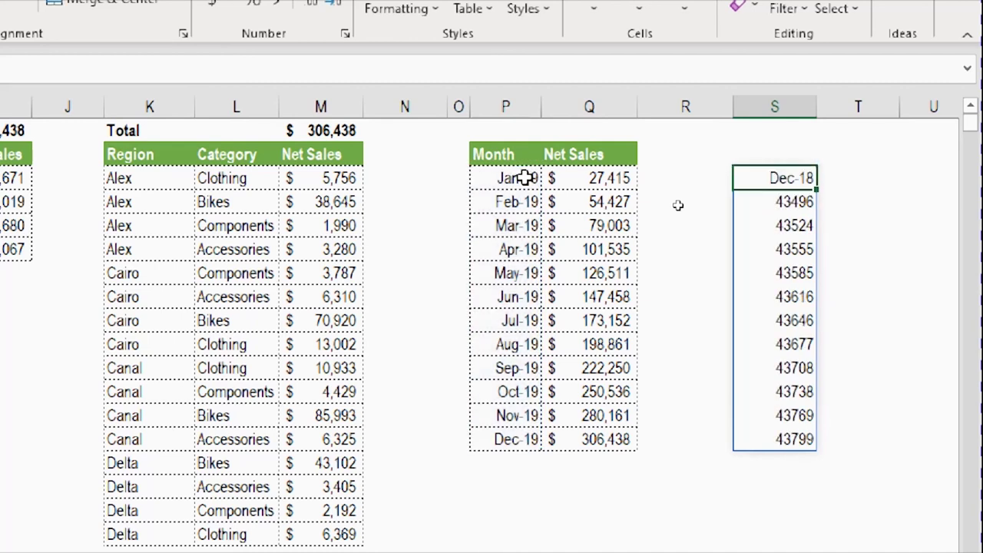
# Step: Format the spilled serial numbers in S3:S14 as day-month-year dates
pyautogui.hotkey('ctrl', 'shift', 'Down')
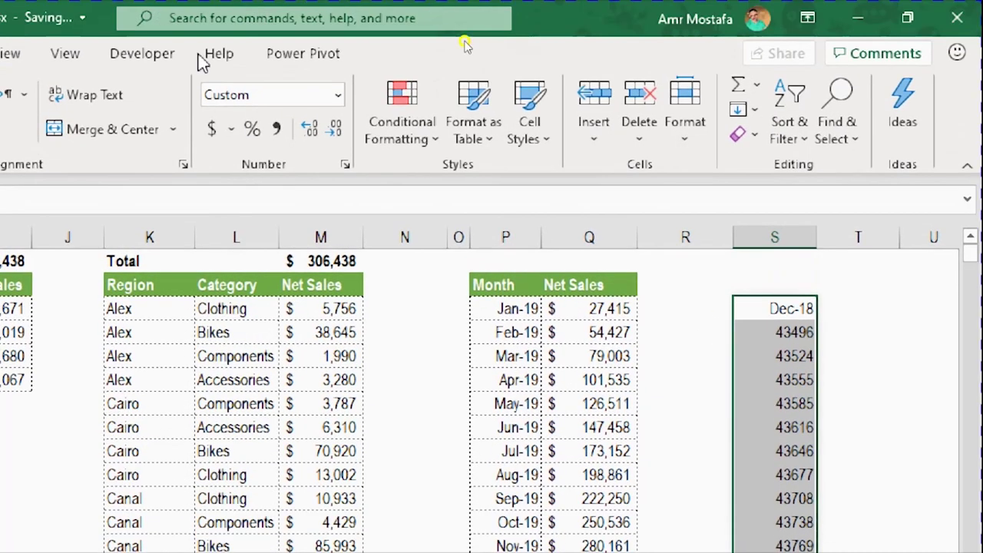
pyautogui.hotkey('ctrl', 'shift', '3')
pyautogui.click(786, 307)
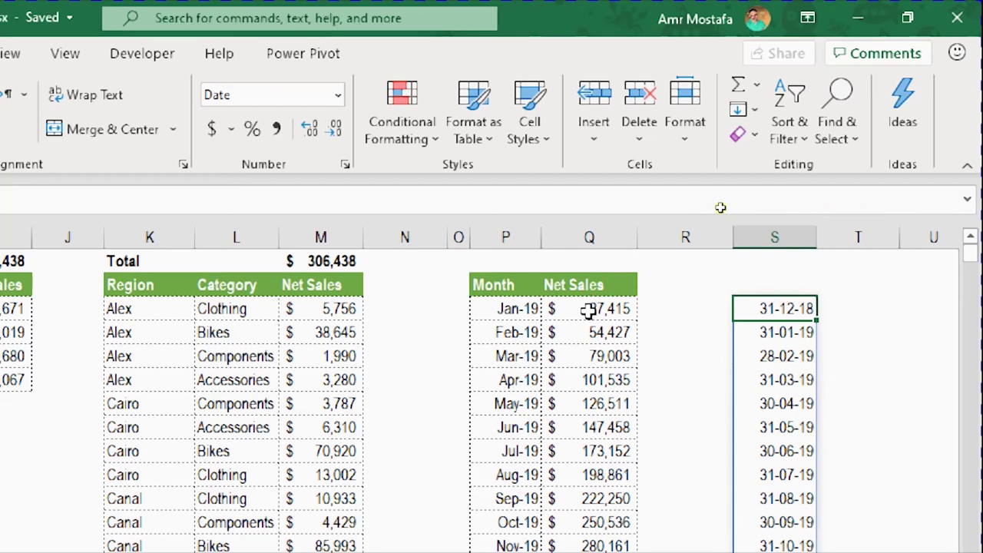
# Step: Extend the Q3 SUMIFS formula with SalesData[Date] as the second criteria range
pyautogui.doubleClick(588, 309)
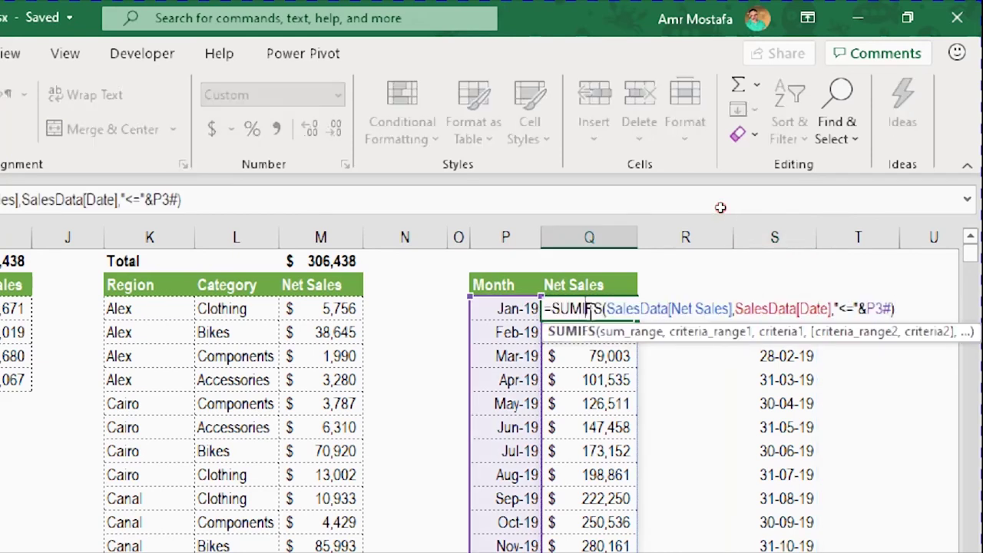
pyautogui.click(892, 308)
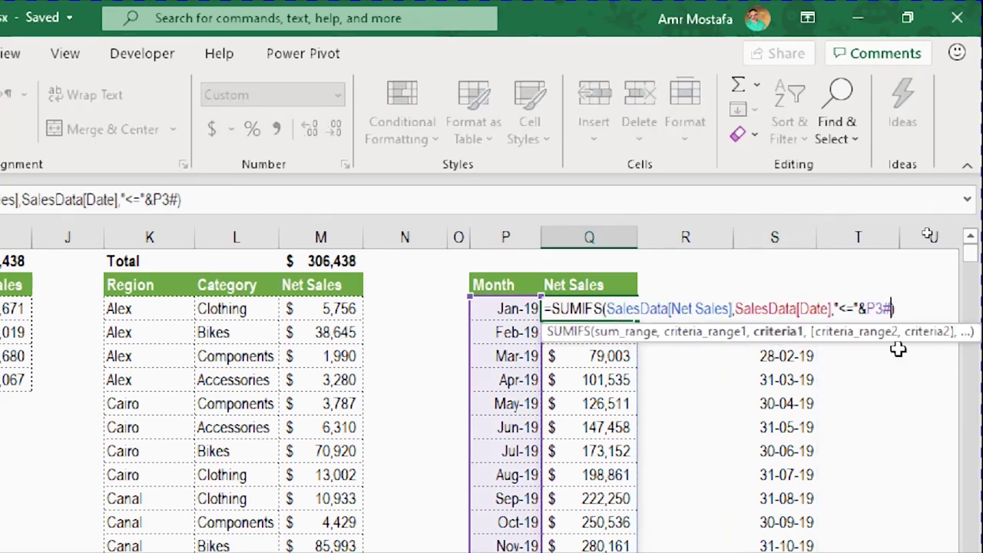
pyautogui.write(',')
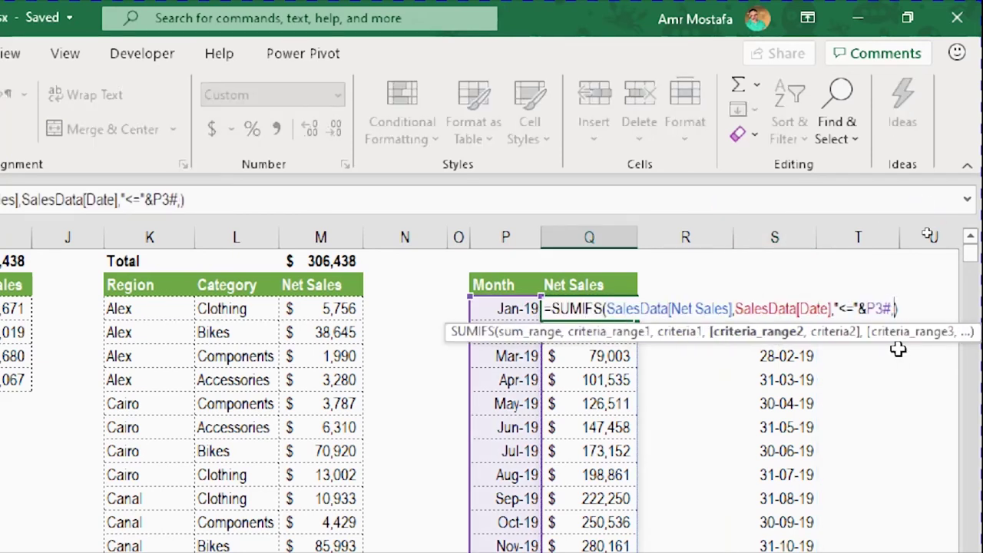
pyautogui.write(' sale')
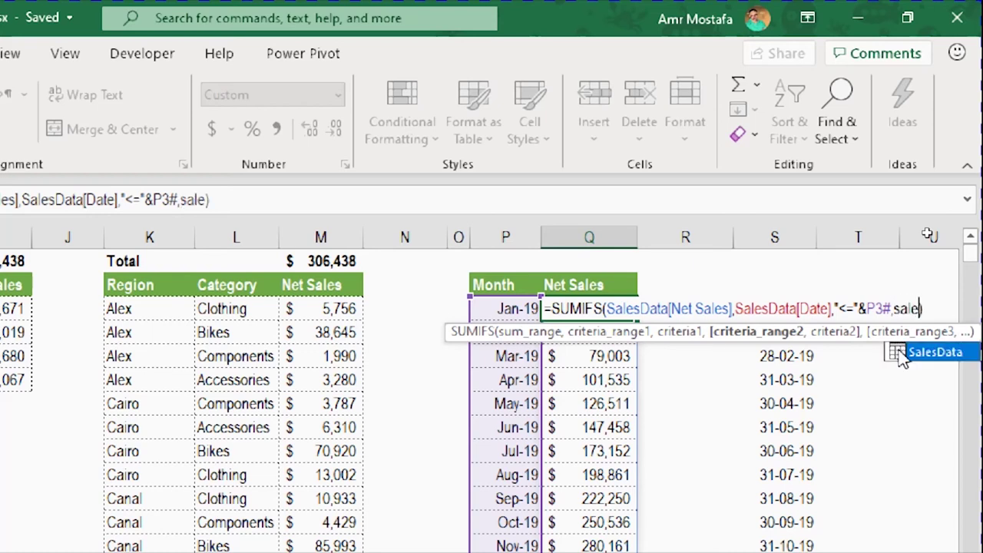
pyautogui.press('Tab')
pyautogui.write('[Date],')
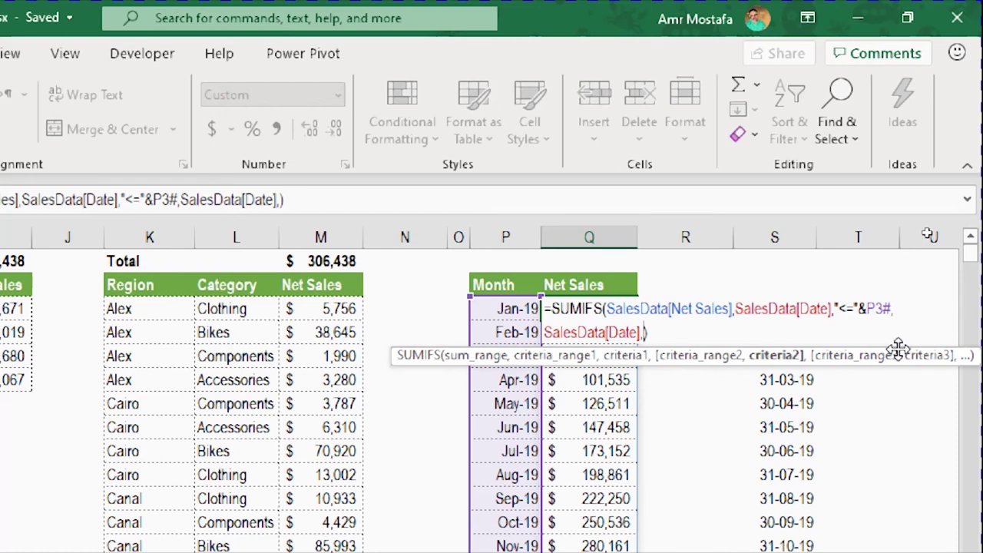
# Step: Complete the Q3 SUMIFS formula with the second criterion ">"&S3# and check the monthly amounts through December
pyautogui.write('">"')
pyautogui.press('Right')
pyautogui.press('Left')
pyautogui.write('&')
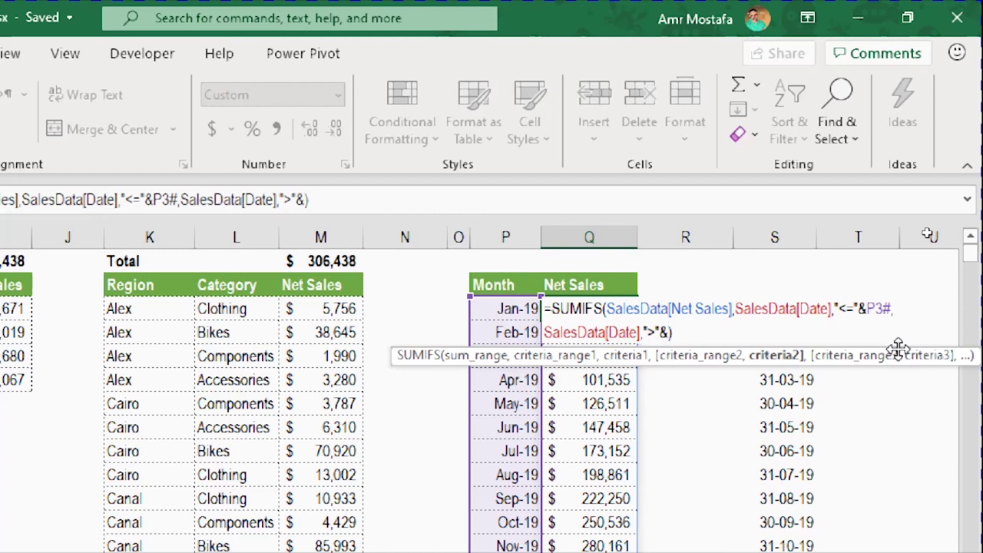
pyautogui.press('Right')
pyautogui.press('Left')
pyautogui.write('S3')
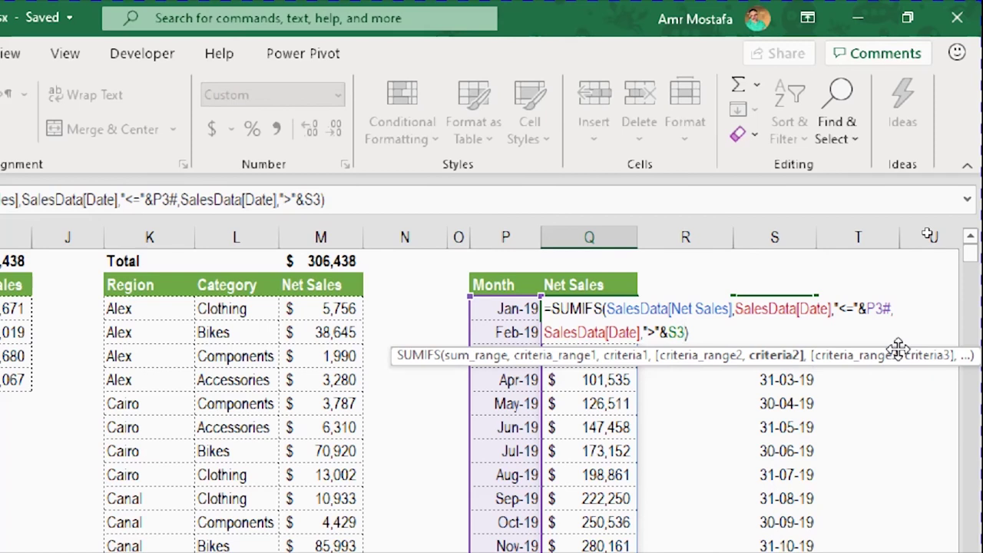
pyautogui.write('#')
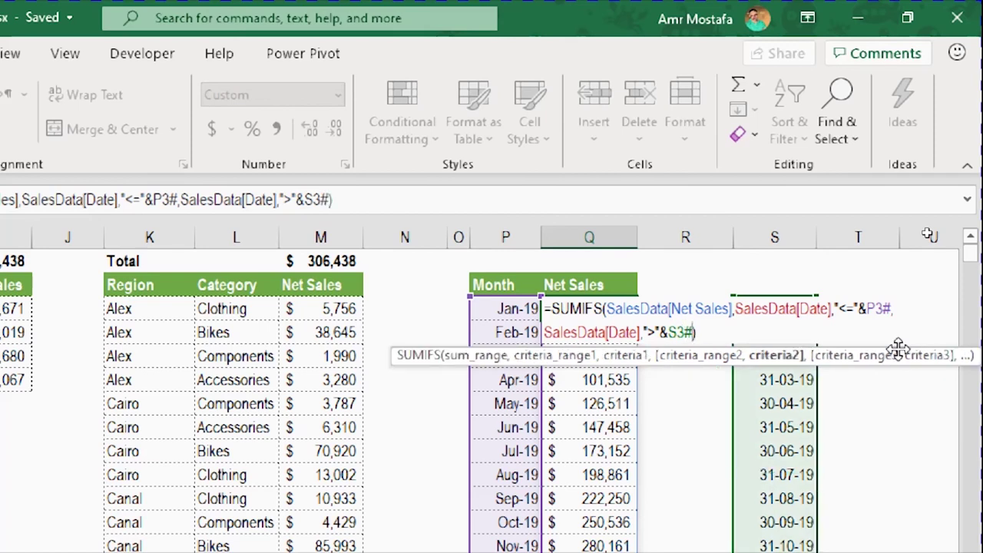
pyautogui.press('Return')
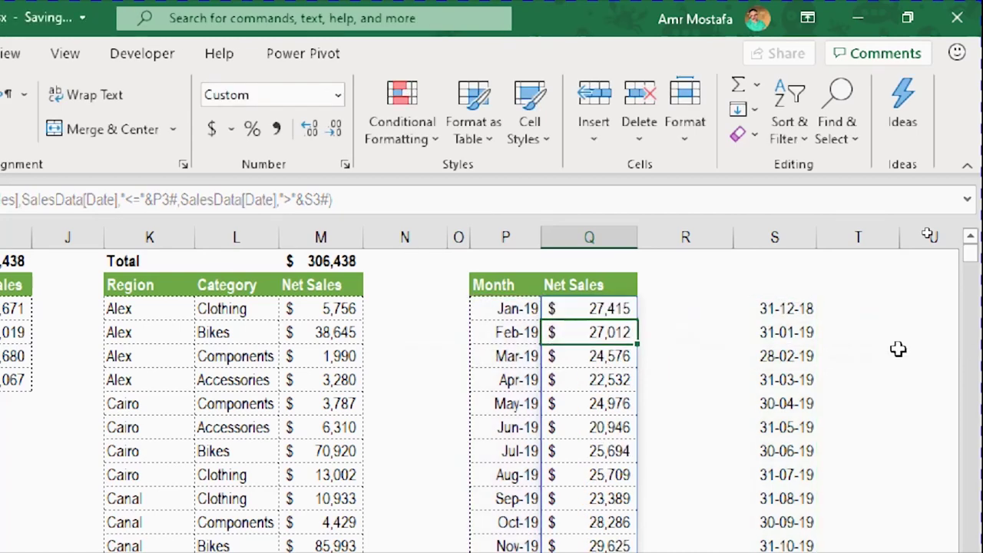
pyautogui.scroll(-2, 582, 419)
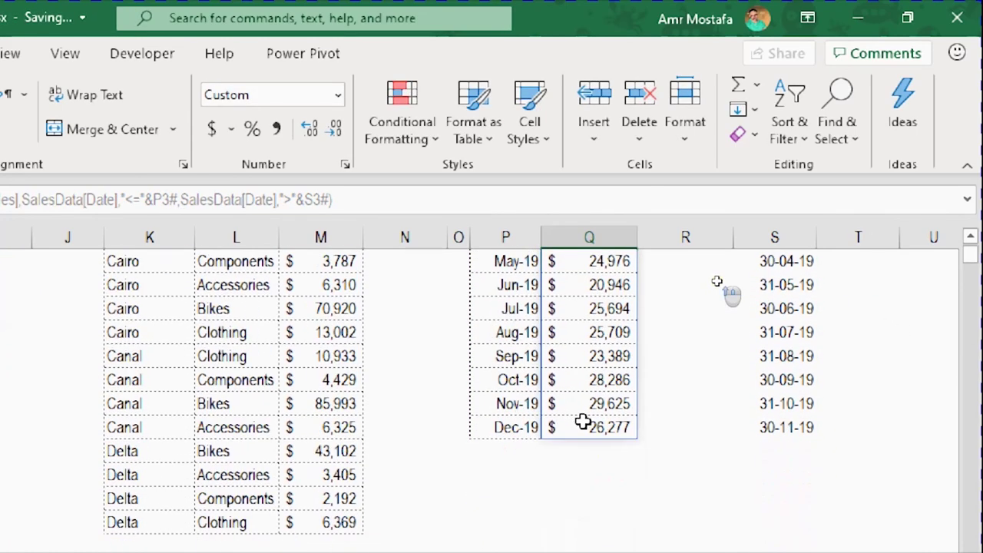
pyautogui.scroll(2, 581, 419)
# Step: Copy the total from M1 into Q1 above the monthly Net Sales column
pyautogui.click(330, 258)
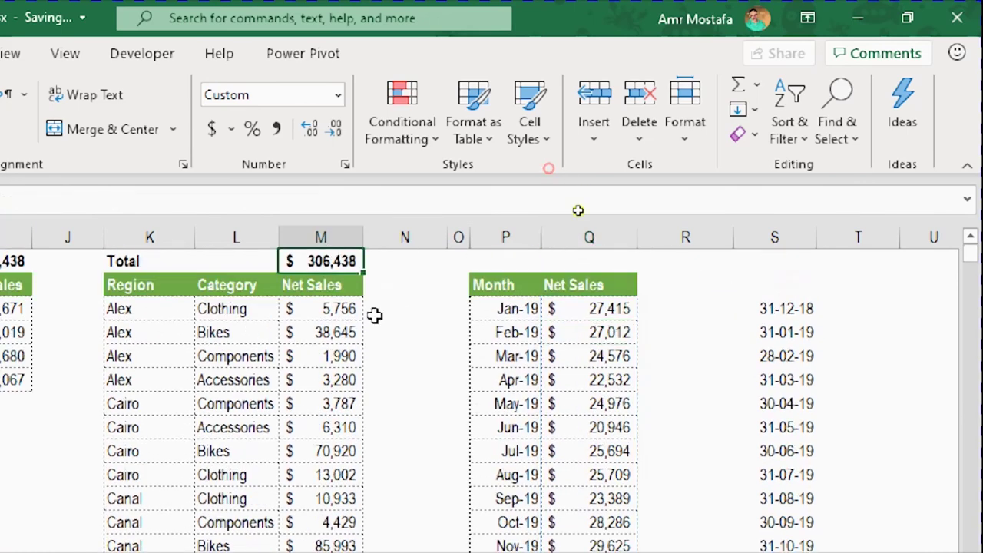
pyautogui.hotkey('ctrl', 'c')
pyautogui.click(583, 264)
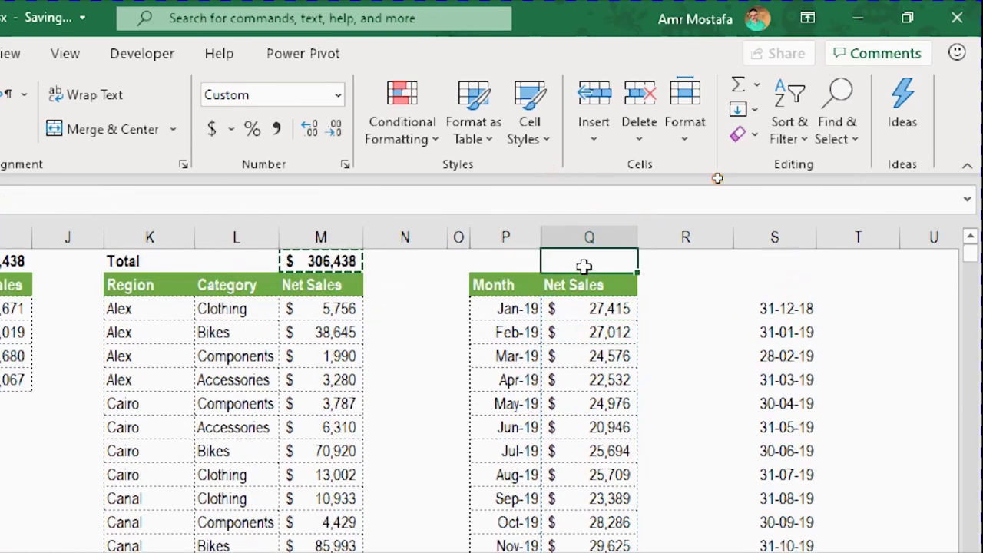
pyautogui.hotkey('ctrl', 'v')
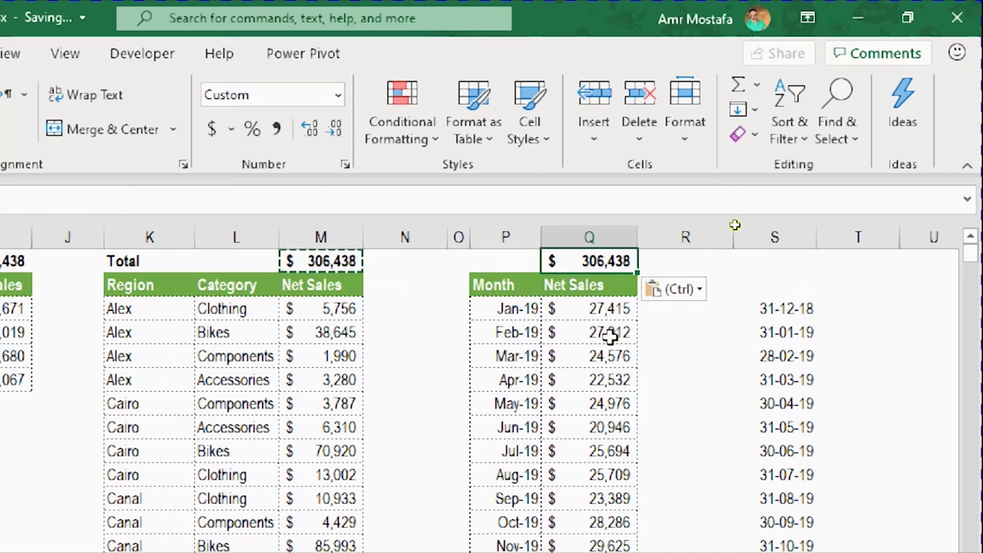
pyautogui.click(598, 308)
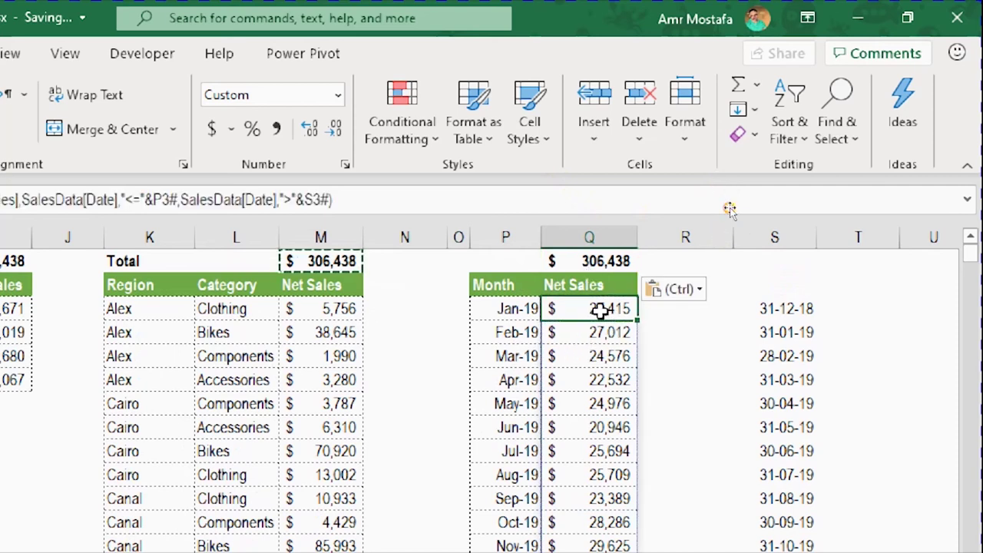
# Step: Copy the expression P3#-DAY(P3#) from the helper date formula in S3
pyautogui.click(795, 311)
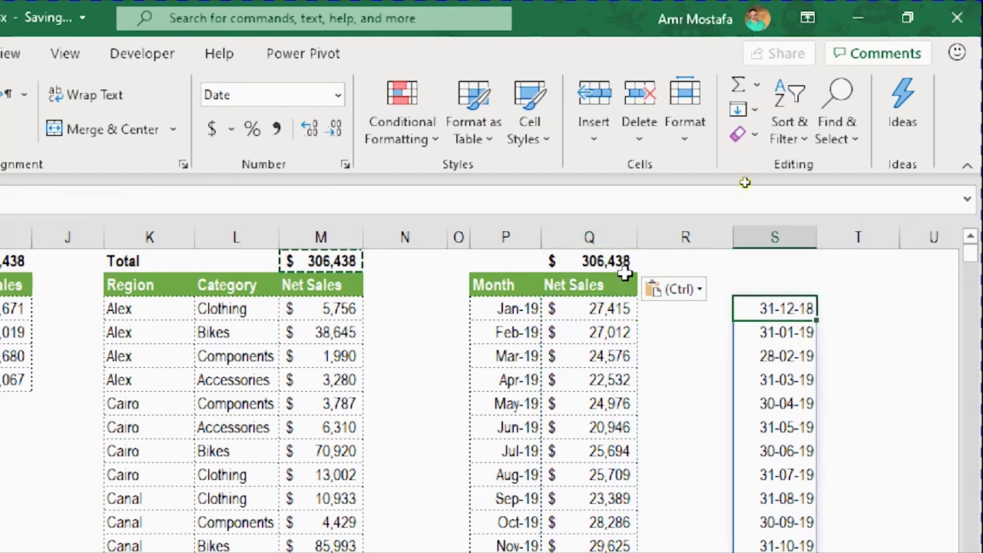
pyautogui.moveTo(347, 201); pyautogui.dragTo(201, 192)
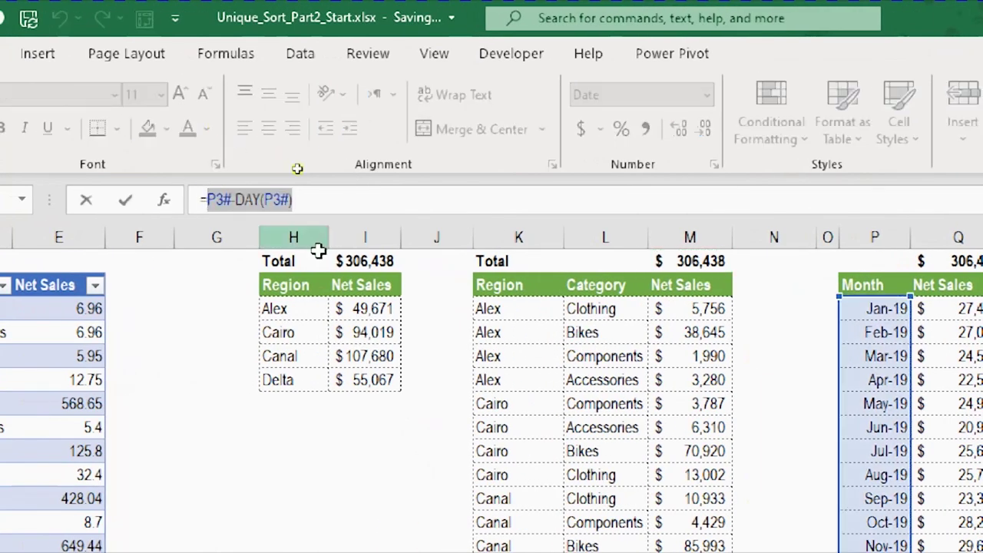
pyautogui.press('Return')
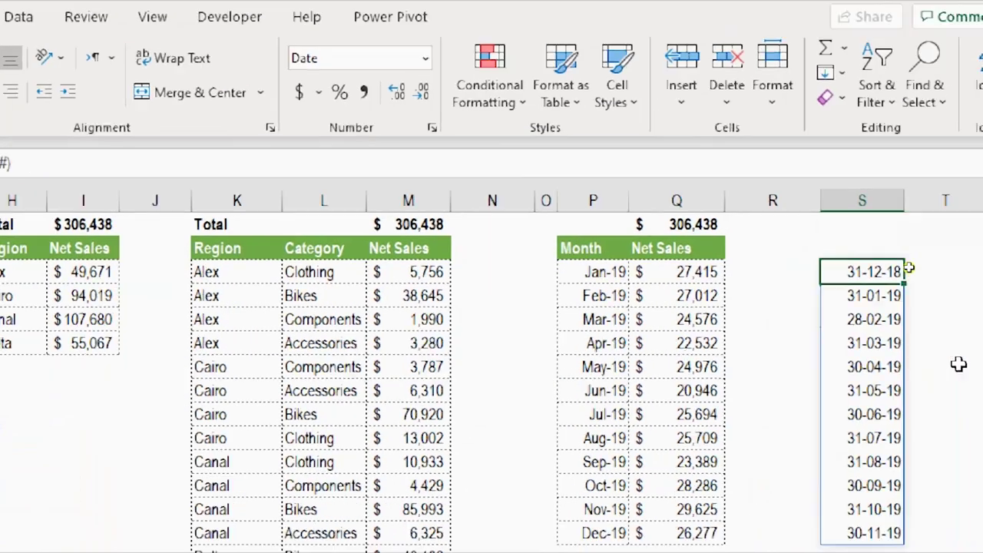
# Step: Replace the S3# reference in the Q3 SUMIFS formula with (P3#-DAY(P3#))
pyautogui.click(684, 268)
pyautogui.doubleClick(685, 268)
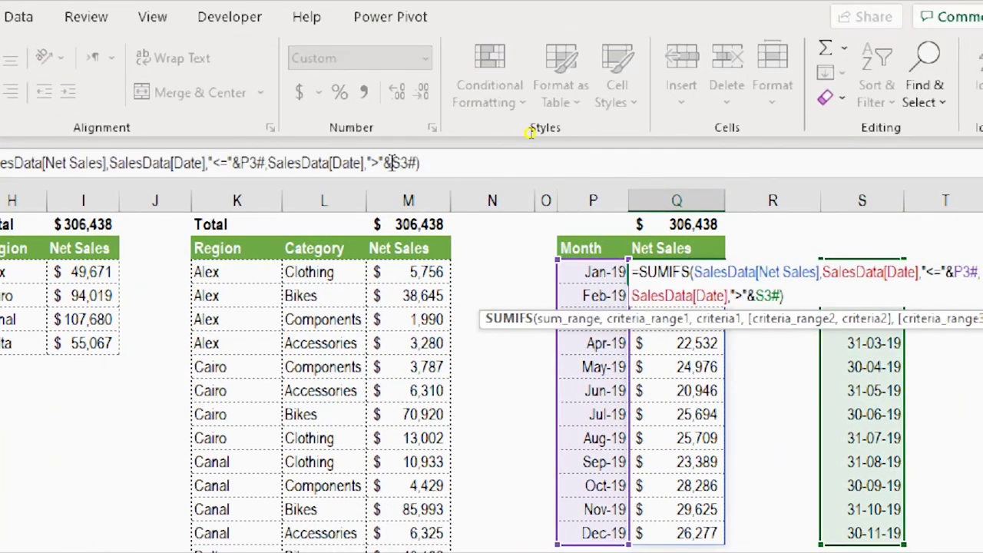
pyautogui.moveTo(391, 162); pyautogui.dragTo(416, 166)
pyautogui.press('BackSpace')
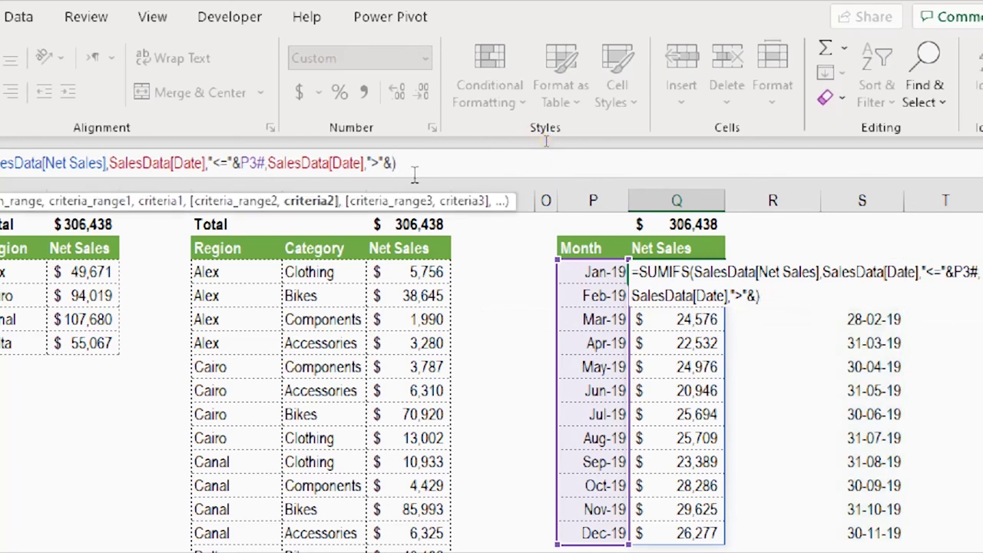
pyautogui.write('(P3#-DAY(P3#)')
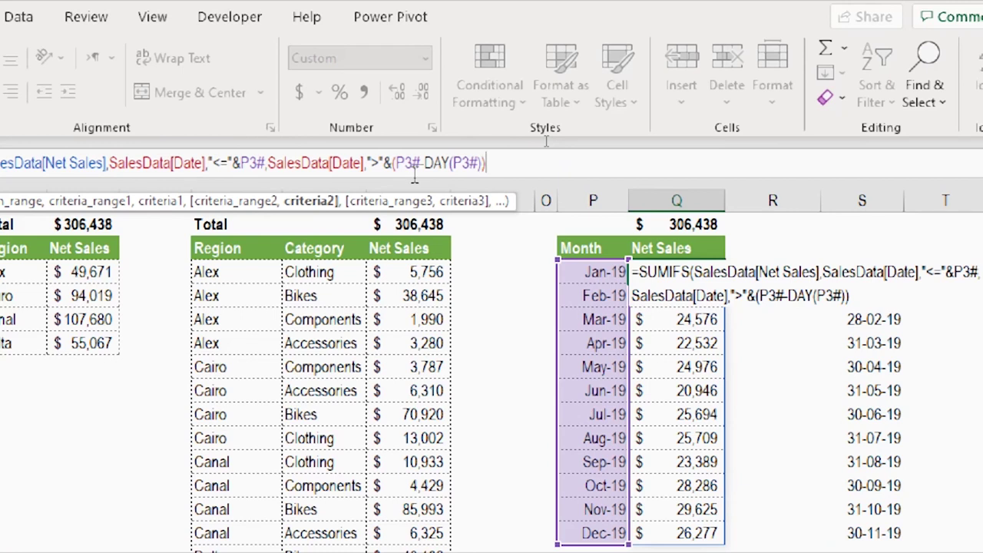
pyautogui.click(397, 163)
pyautogui.press('Return')
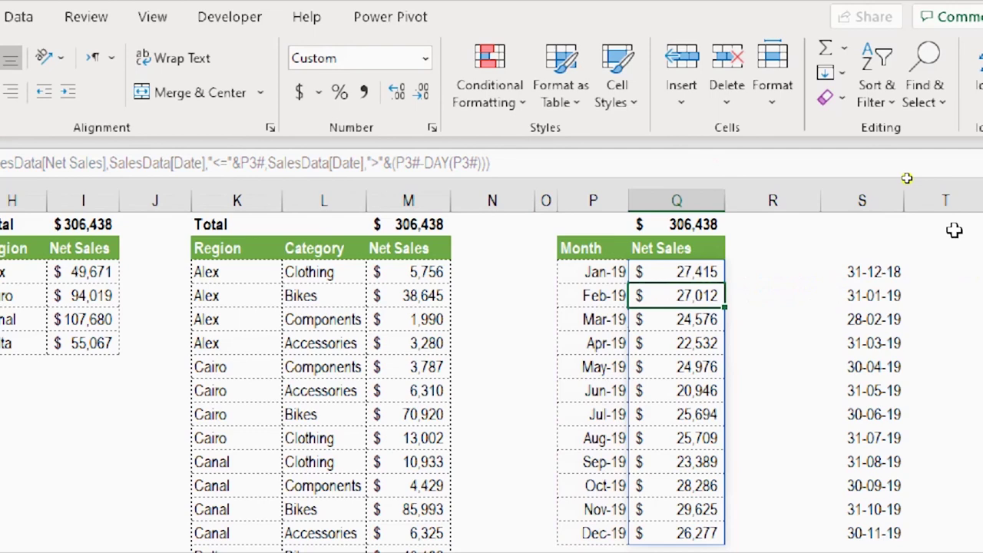
# Step: Clear the helper dates in S3:S14 and check the monthly Net Sales amounts
pyautogui.click(868, 272)
pyautogui.hotkey('ctrl', 'shift', 'Down')
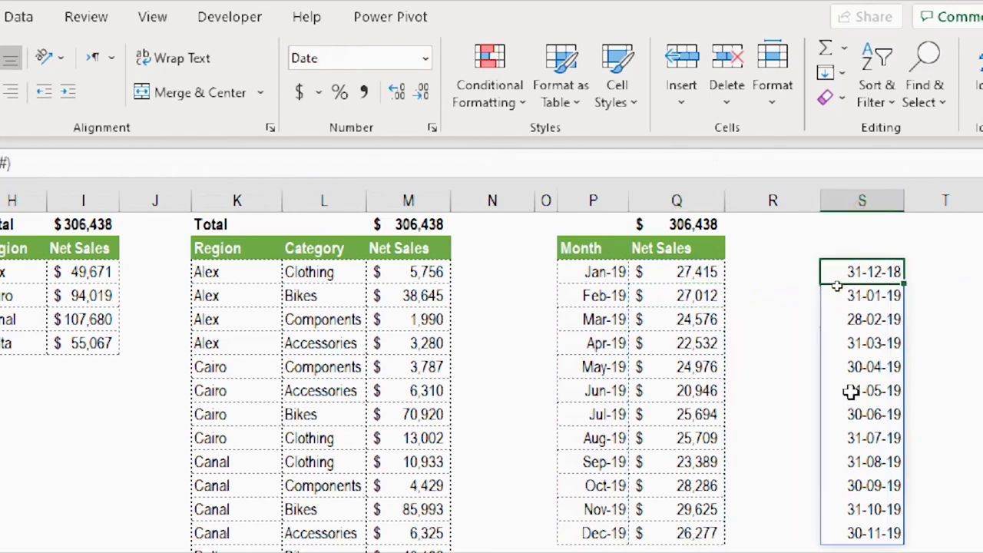
pyautogui.hotkey('ctrl', 'z')
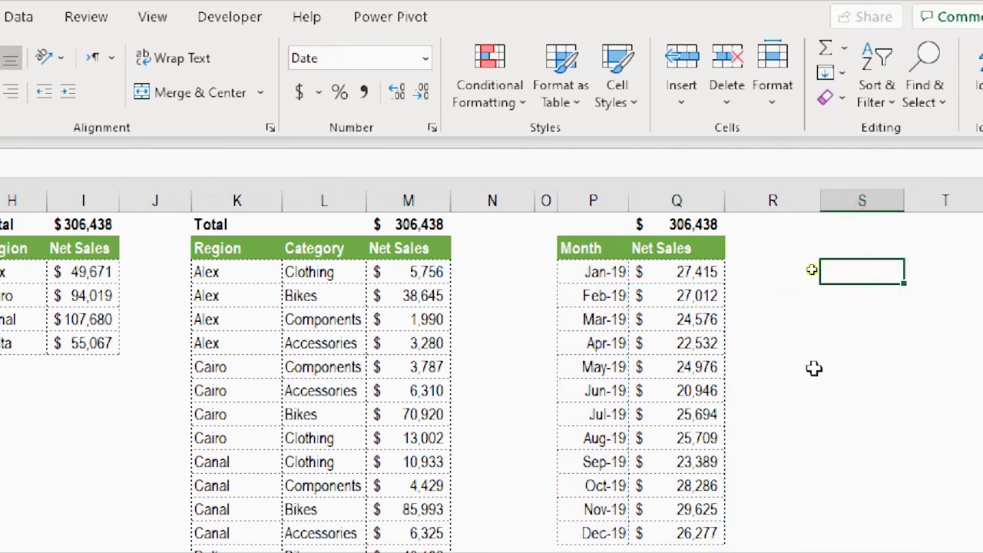
pyautogui.scroll(-1, 812, 367)
pyautogui.scroll(1, 812, 367)
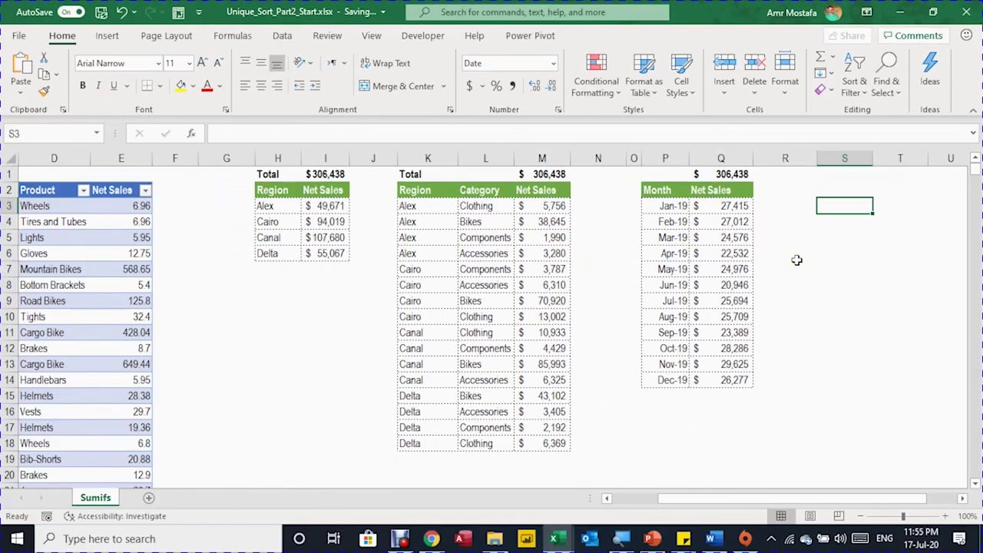
pyautogui.click(741, 212)
pyautogui.hotkey('ctrl', 'shift', 'Down')
pyautogui.click(791, 212)
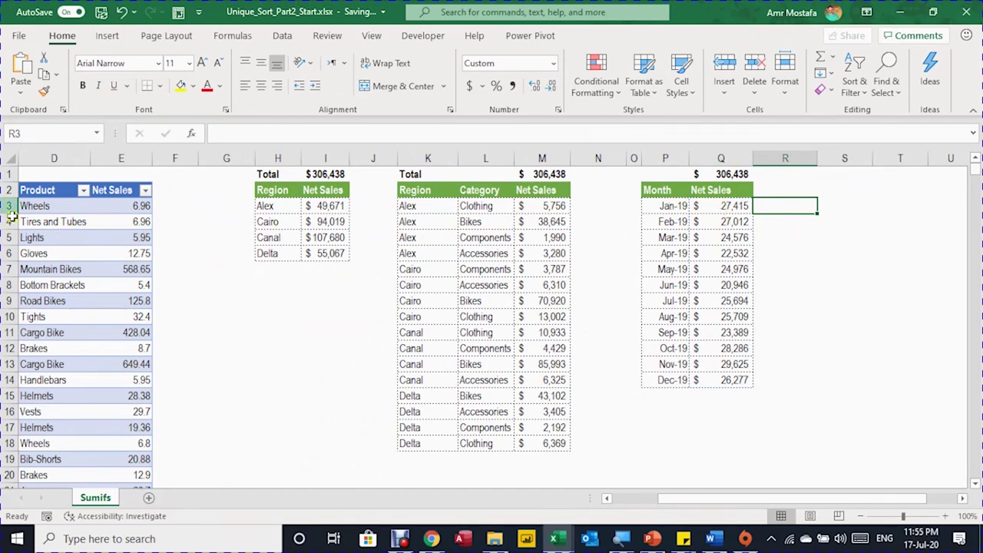
# Step: Append two rows at the end of the SalesData table with the dates 01-01-20 and 01-02-20
pyautogui.moveTo(710, 503); pyautogui.dragTo(625, 500)
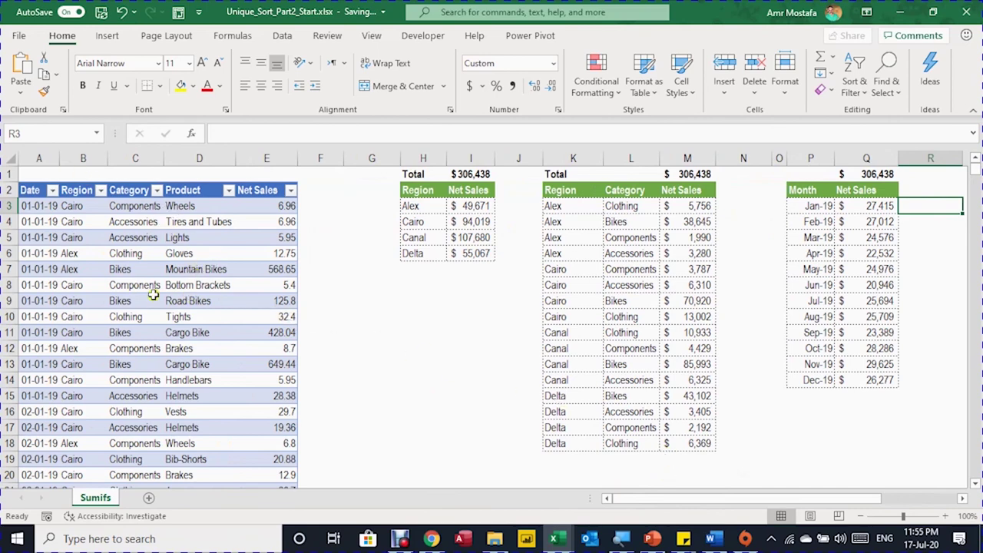
pyautogui.click(119, 300)
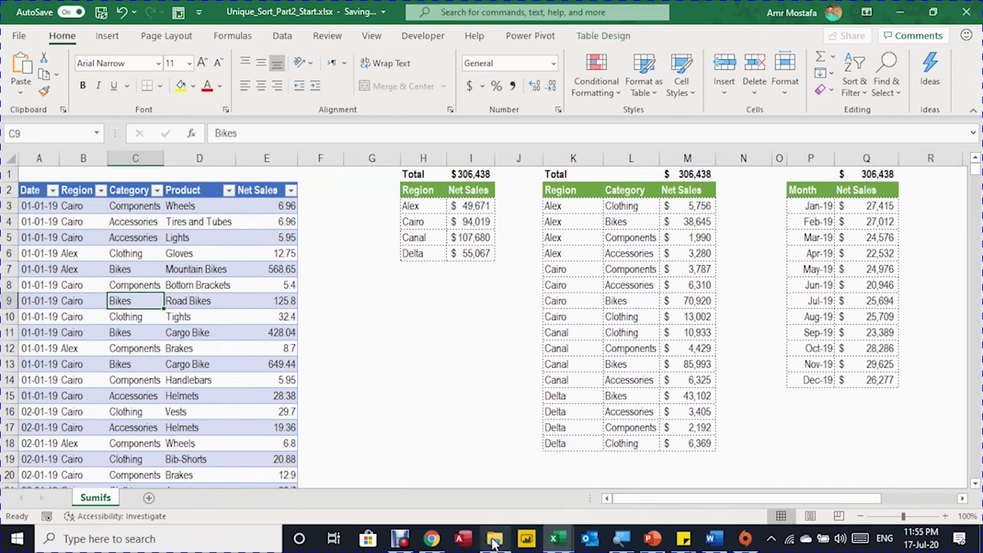
pyautogui.hotkey('ctrl', 'Down')
pyautogui.press('Down')
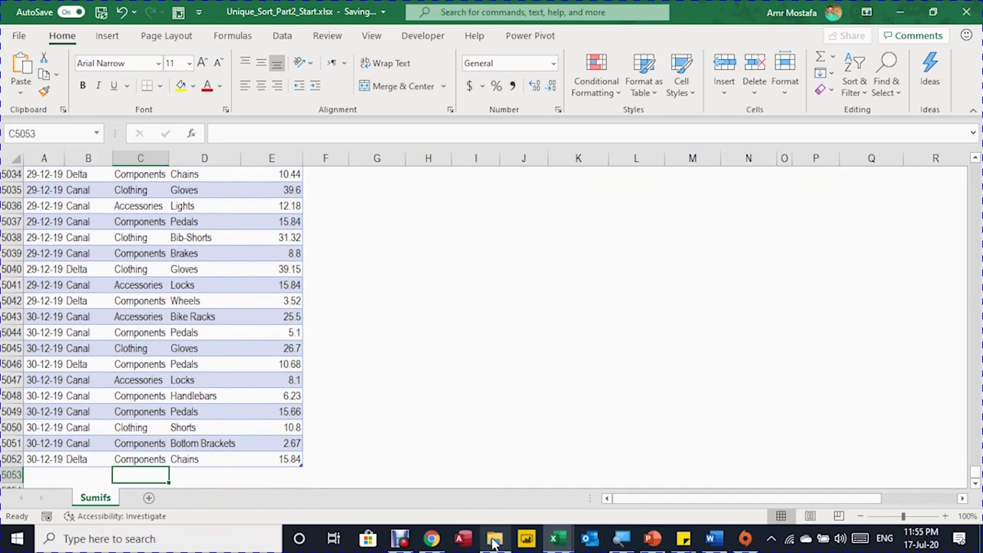
pyautogui.press('Left')
pyautogui.press('Left')
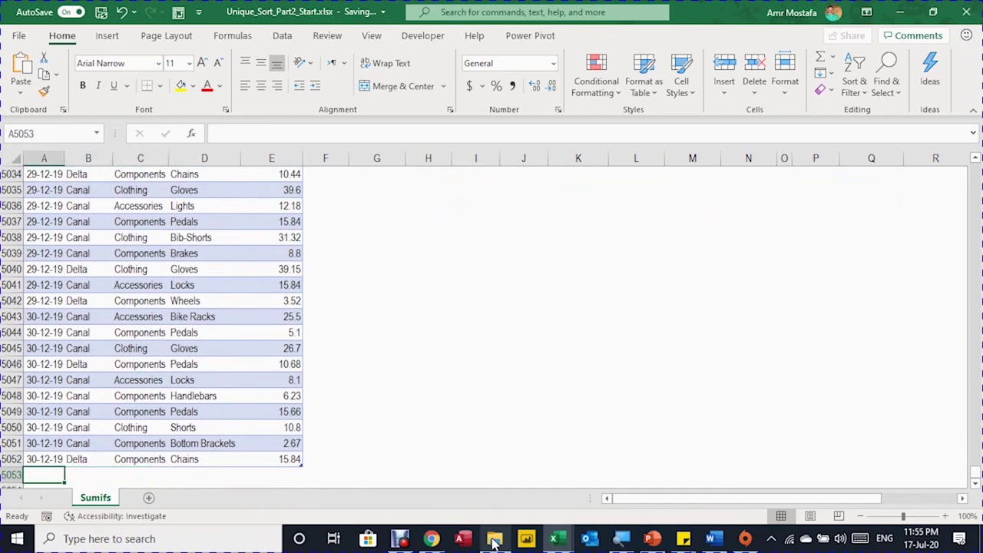
pyautogui.write('1')
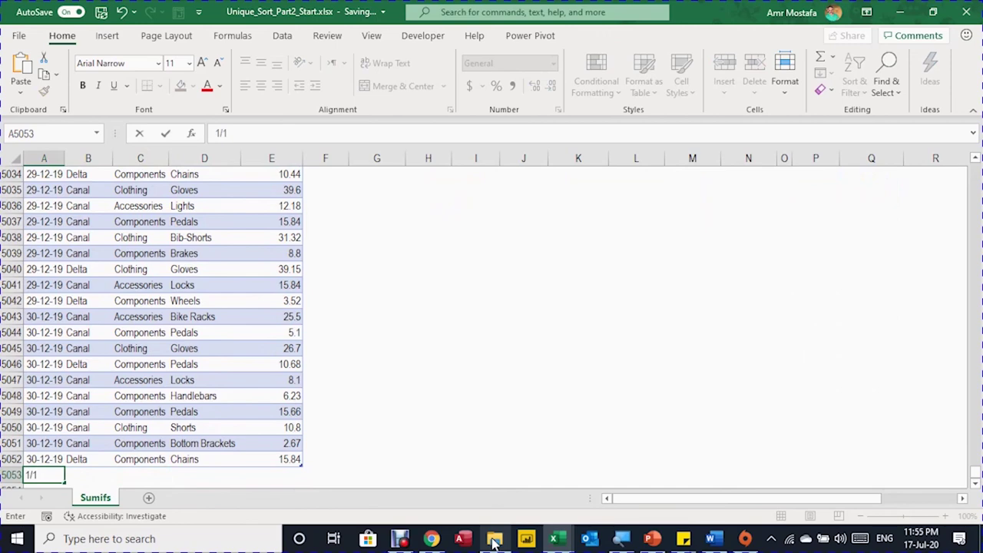
pyautogui.write('/1')
pyautogui.press('Return')
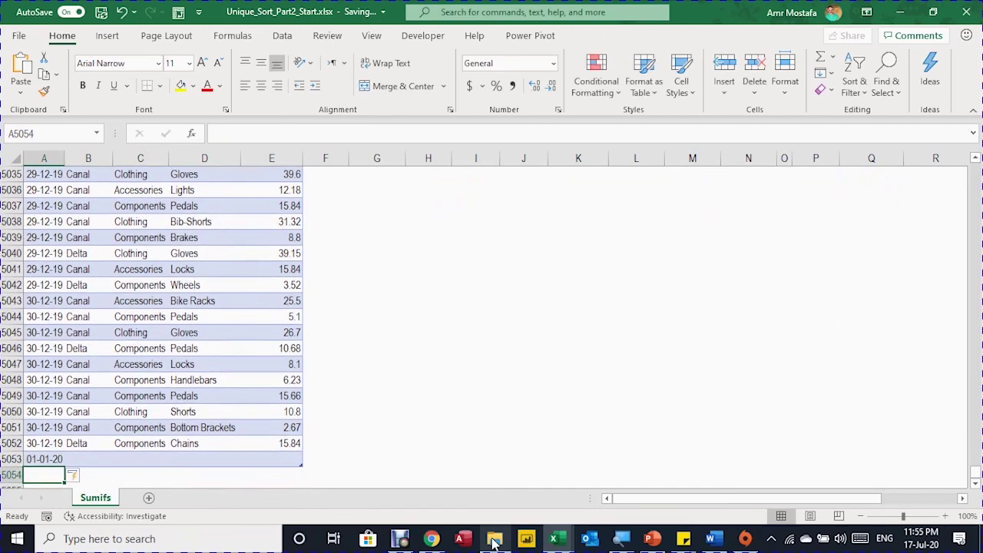
pyautogui.write('1/2')
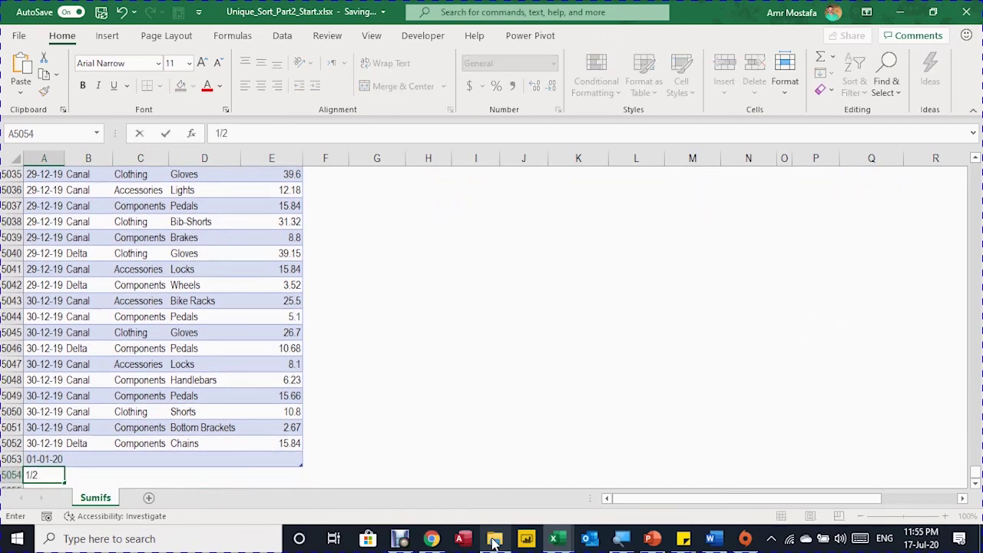
pyautogui.press('Return')
# Step: Enter category AAA and region ZZZ for the new 01-01-20 row in row 5053
pyautogui.press('Up')
pyautogui.press('Up')
pyautogui.press('Right')
pyautogui.press('Right')
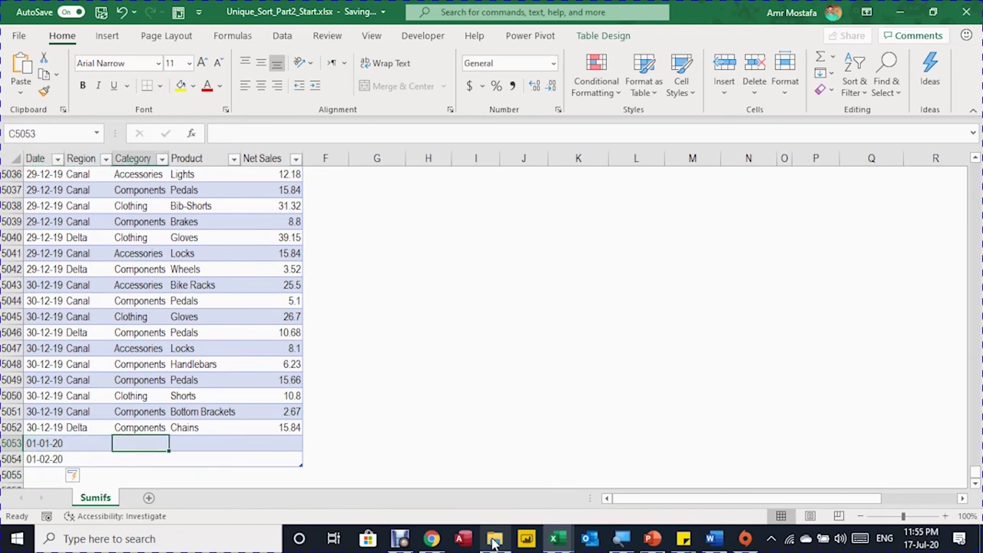
pyautogui.moveTo(495, 542)
pyautogui.write('AAA')
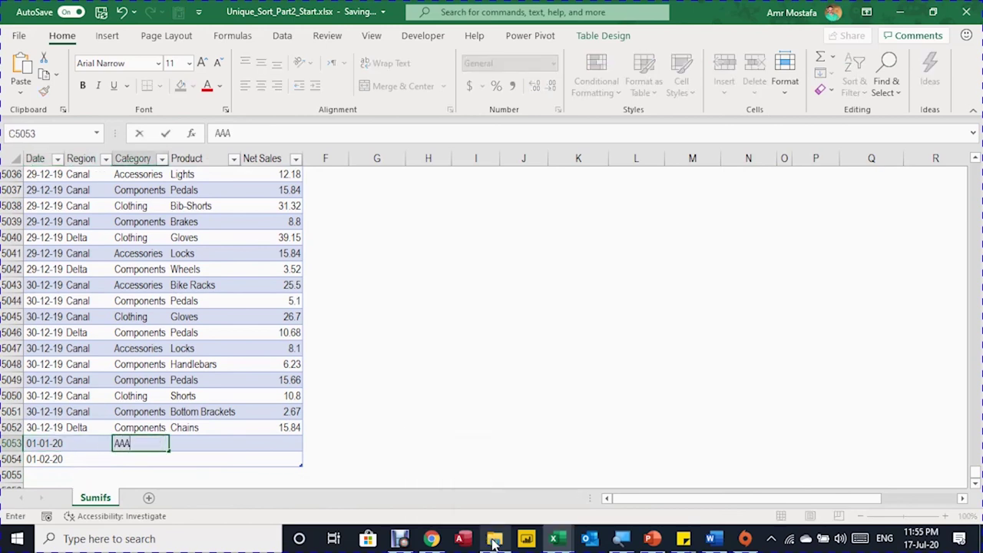
pyautogui.press('Left')
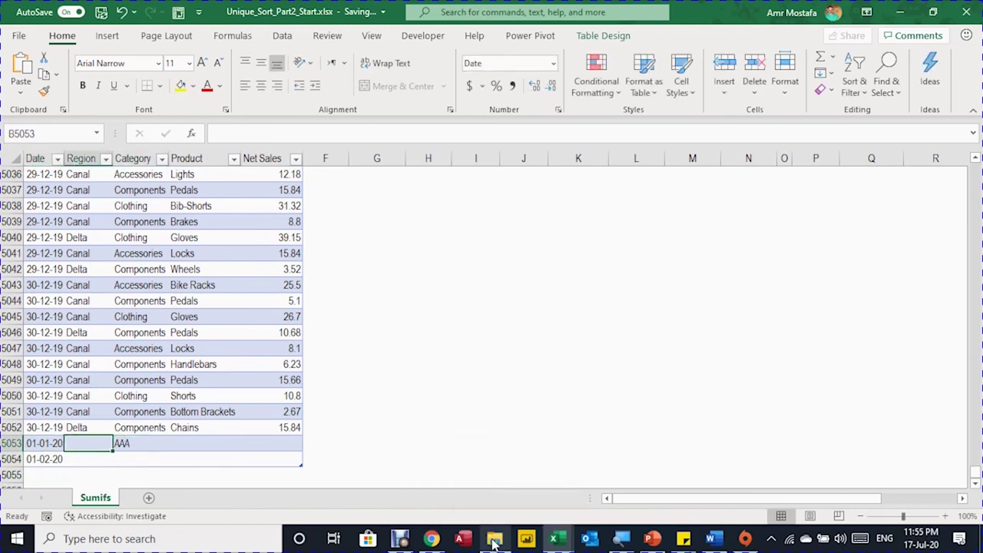
pyautogui.write('ZZZ')
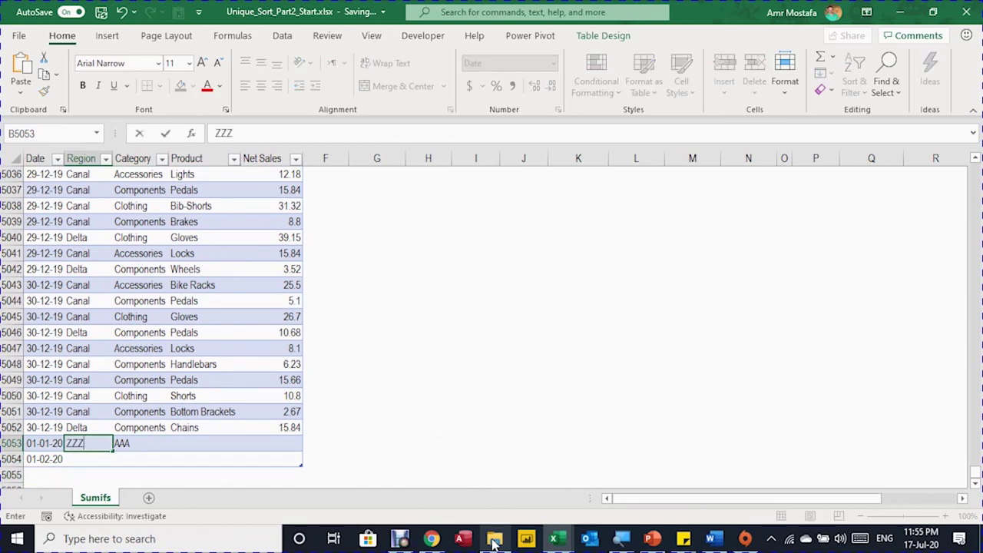
pyautogui.press('Return')
# Step: Enter BBB as both region and category for the new 01-02-20 row in row 5054
pyautogui.write('BBB')
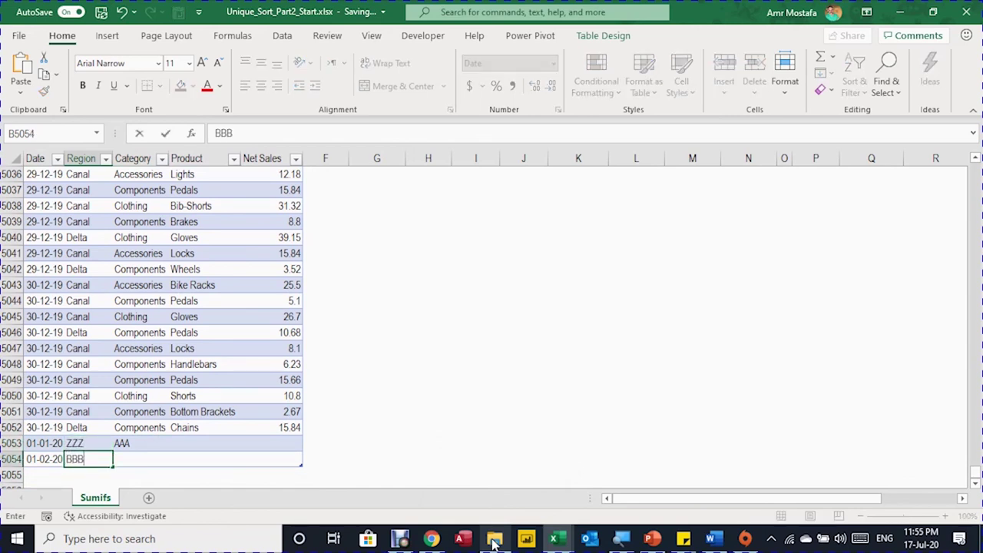
pyautogui.press('Tab')
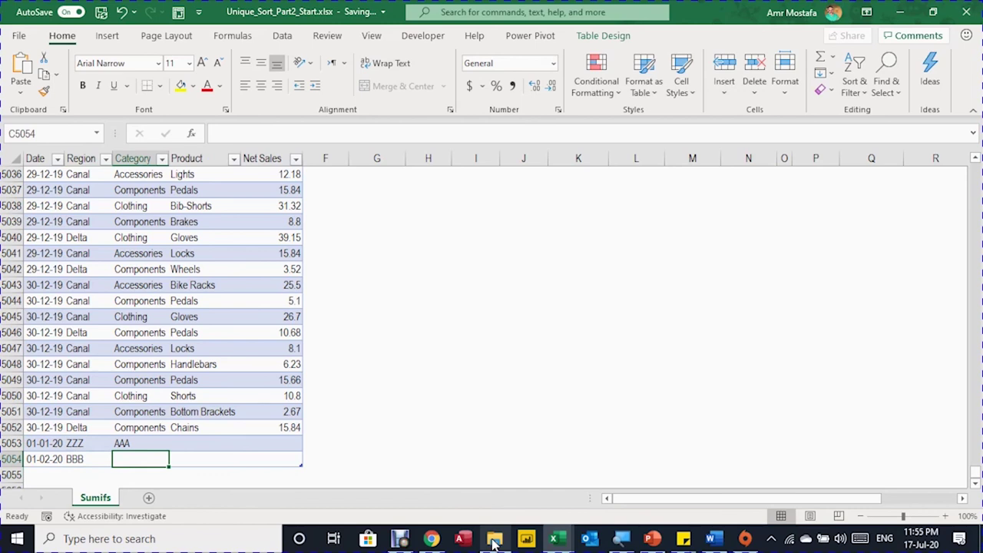
pyautogui.write('BB')
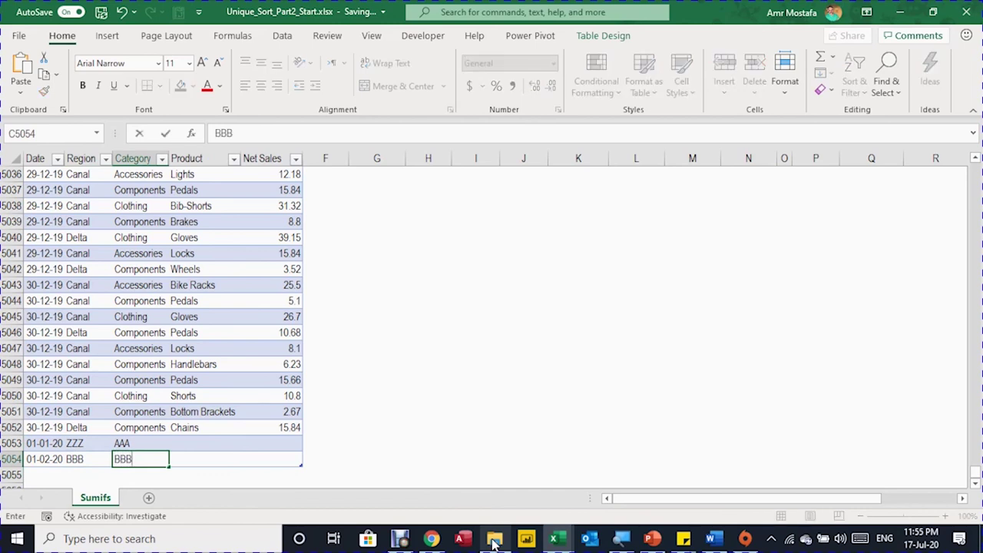
pyautogui.write('B')
pyautogui.hotkey('ctrl', 'Return')
# Step: Enter Net Sales of 1000 for the ZZZ row and 3000 for the BBB row, and return to the summaries
pyautogui.press('Up')
pyautogui.press('Right')
pyautogui.press('Right')
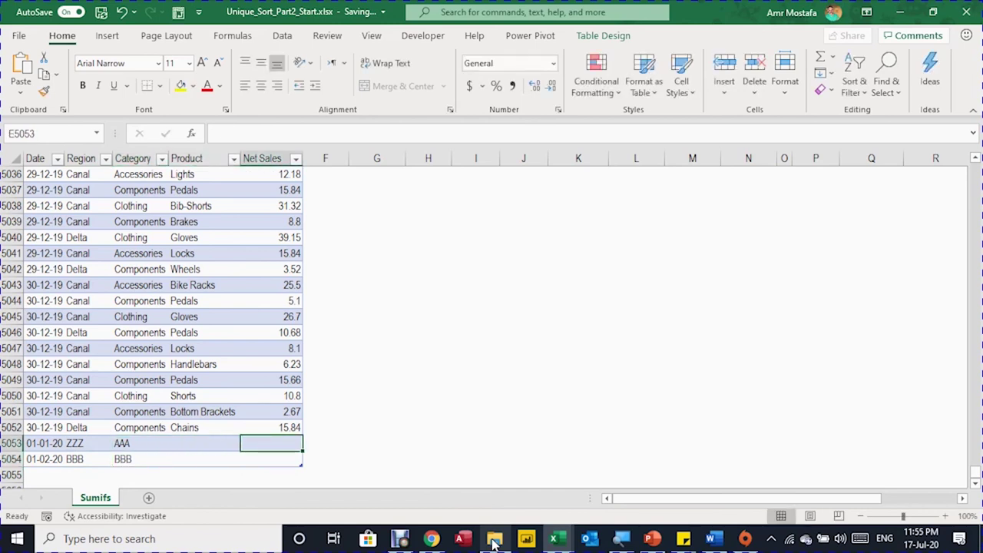
pyautogui.write('1000')
pyautogui.press('Return')
pyautogui.write('1')
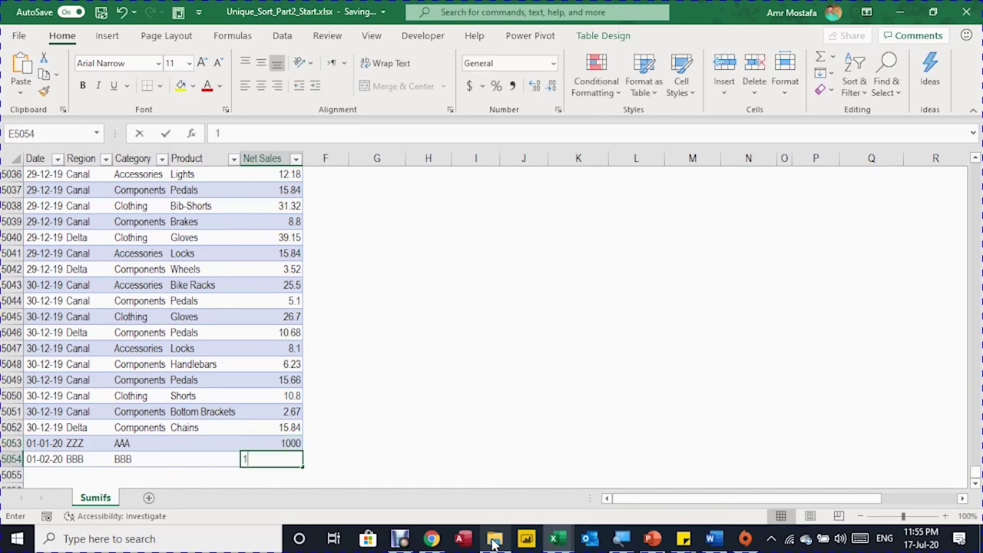
pyautogui.press('BackSpace')
pyautogui.write('3000')
pyautogui.press('Tab')
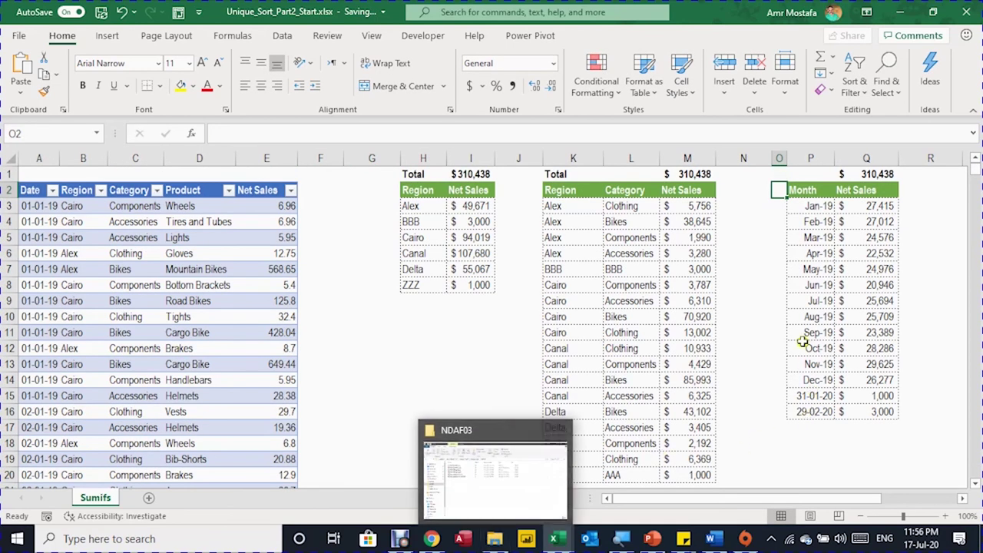
# Step: Copy the month-year format from P13 to the two new month cells P15:P16
pyautogui.click(818, 364)
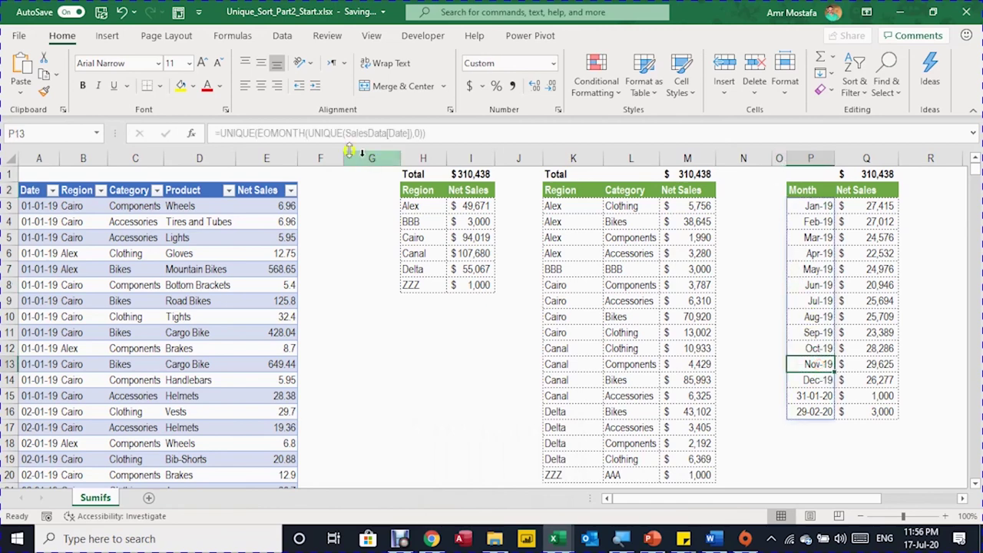
pyautogui.click(44, 91)
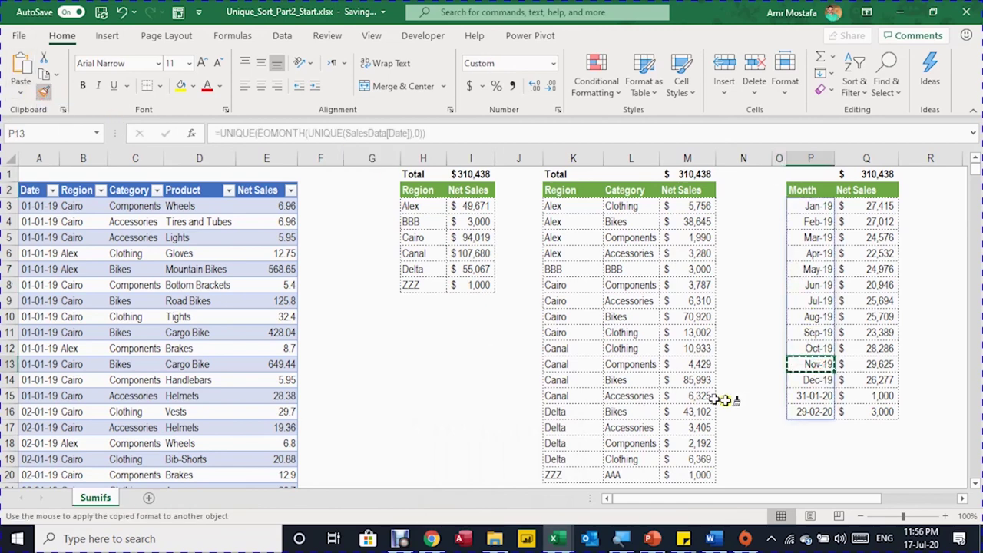
pyautogui.moveTo(812, 396); pyautogui.dragTo(812, 411)
pyautogui.click(814, 441)
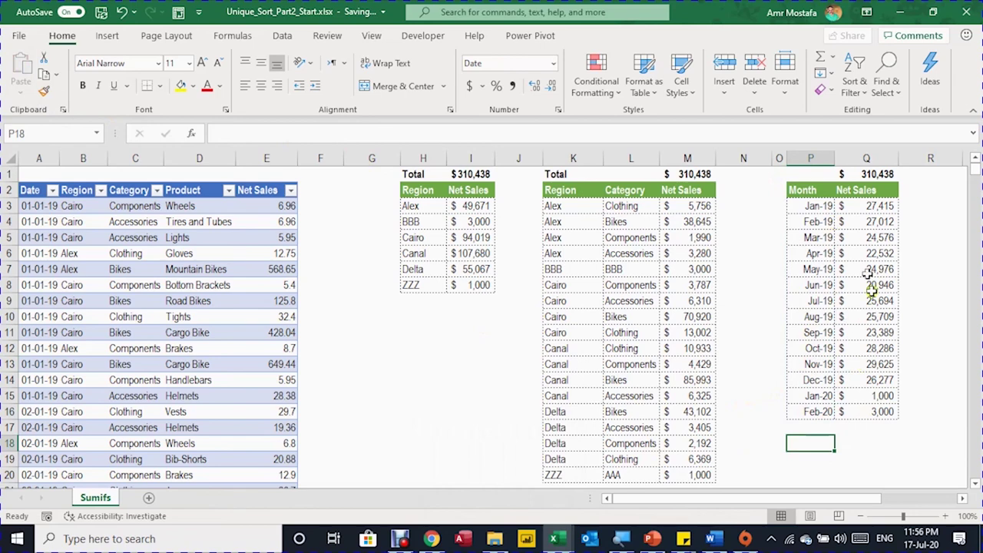
# Step: Check the region and region-category summaries for the added BBB and ZZZ entries
pyautogui.click(434, 222)
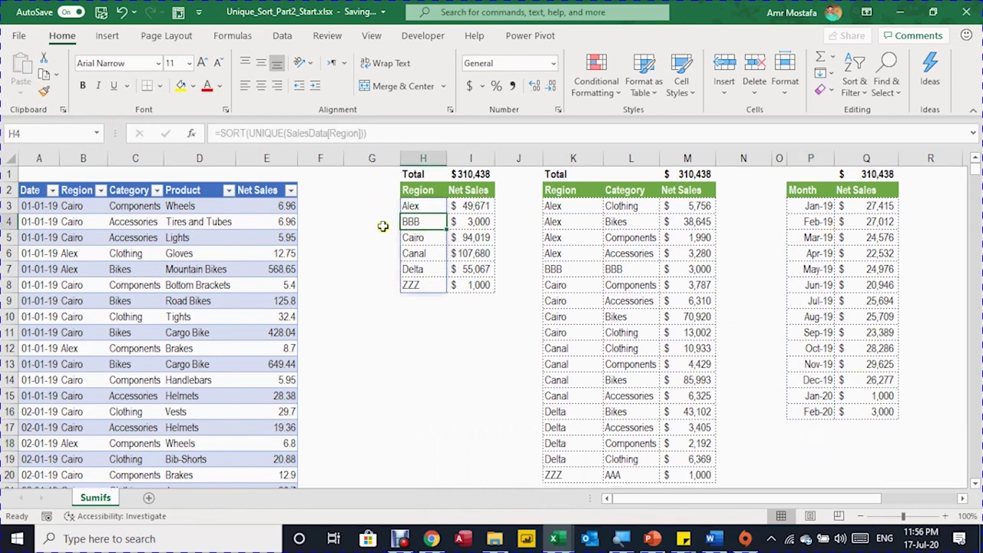
pyautogui.scroll(-1, 608, 388)
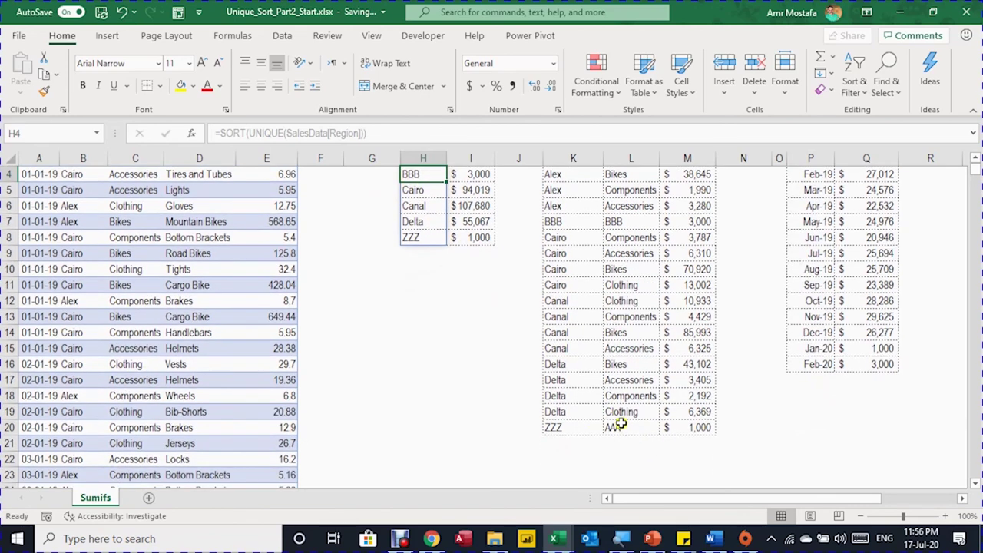
pyautogui.click(612, 427)
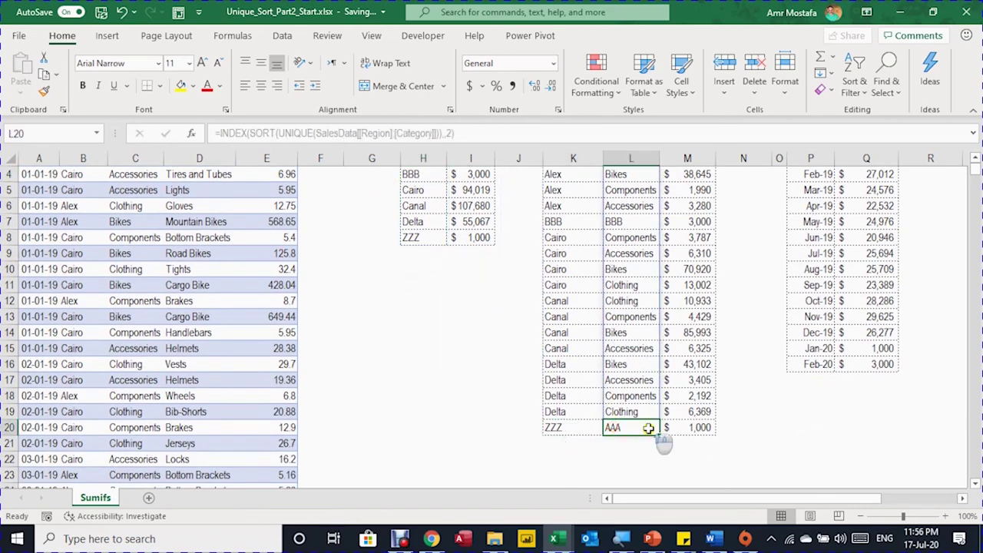
pyautogui.scroll(1, 654, 399)
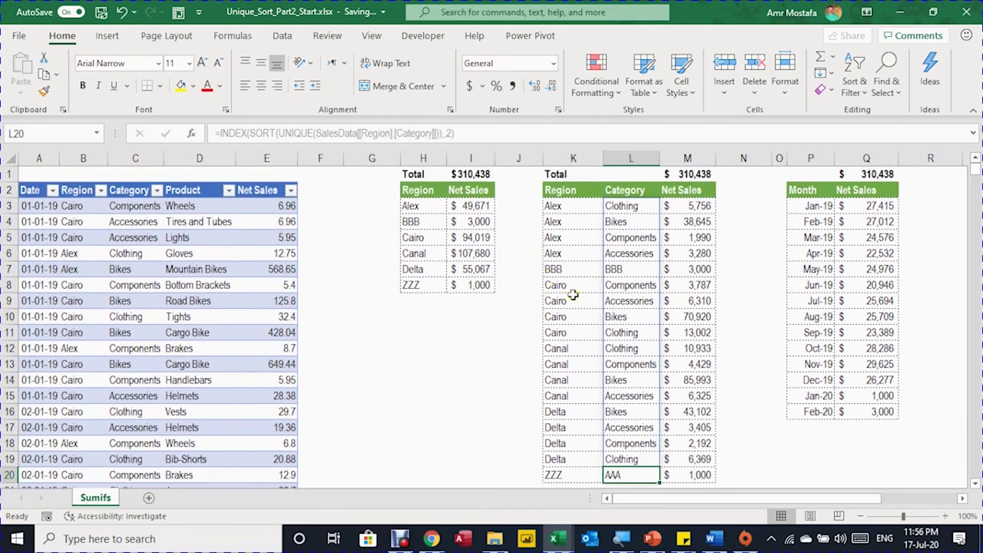
pyautogui.scroll(-1, 616, 351)
pyautogui.scroll(1, 645, 361)
pyautogui.click(752, 361)
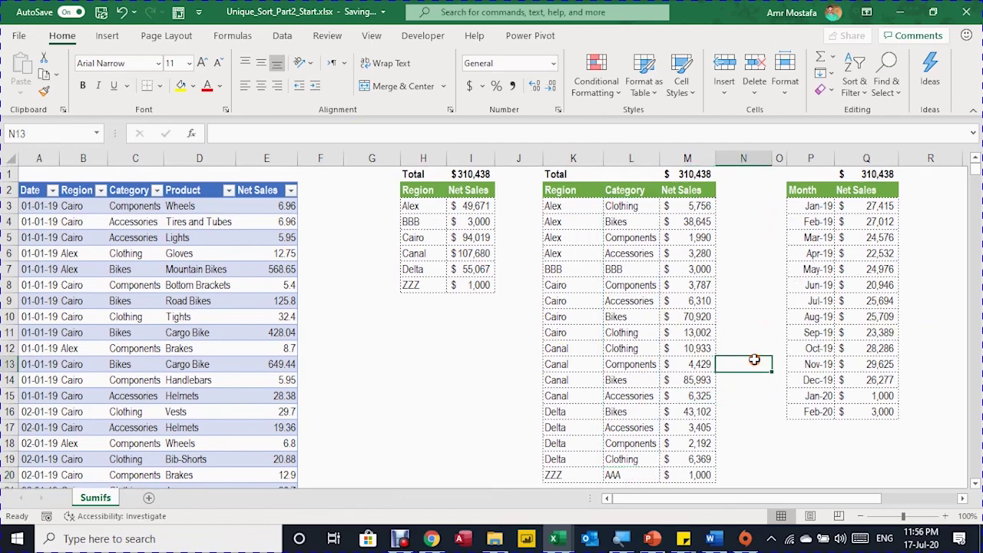